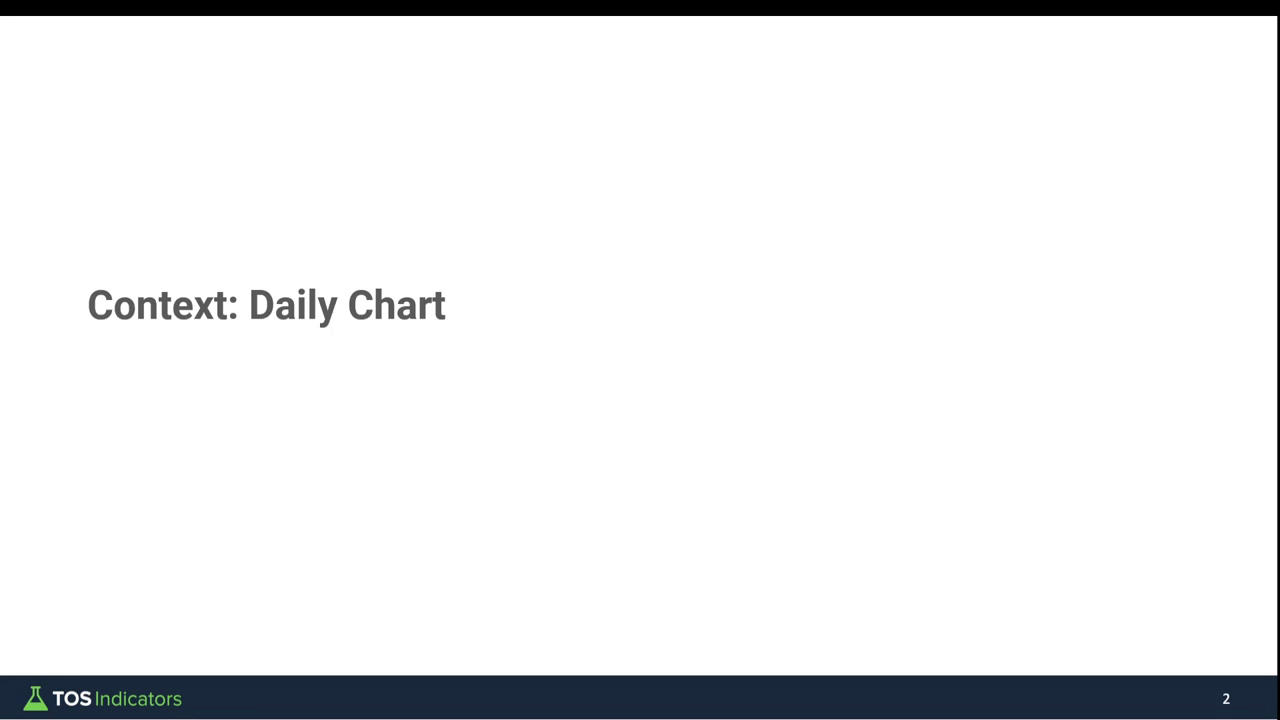
# Show the daily chart slide, mark the last candle's upper wick and body with arrows, bracket its full range, and clear the ink.
pyautogui.press('Right')
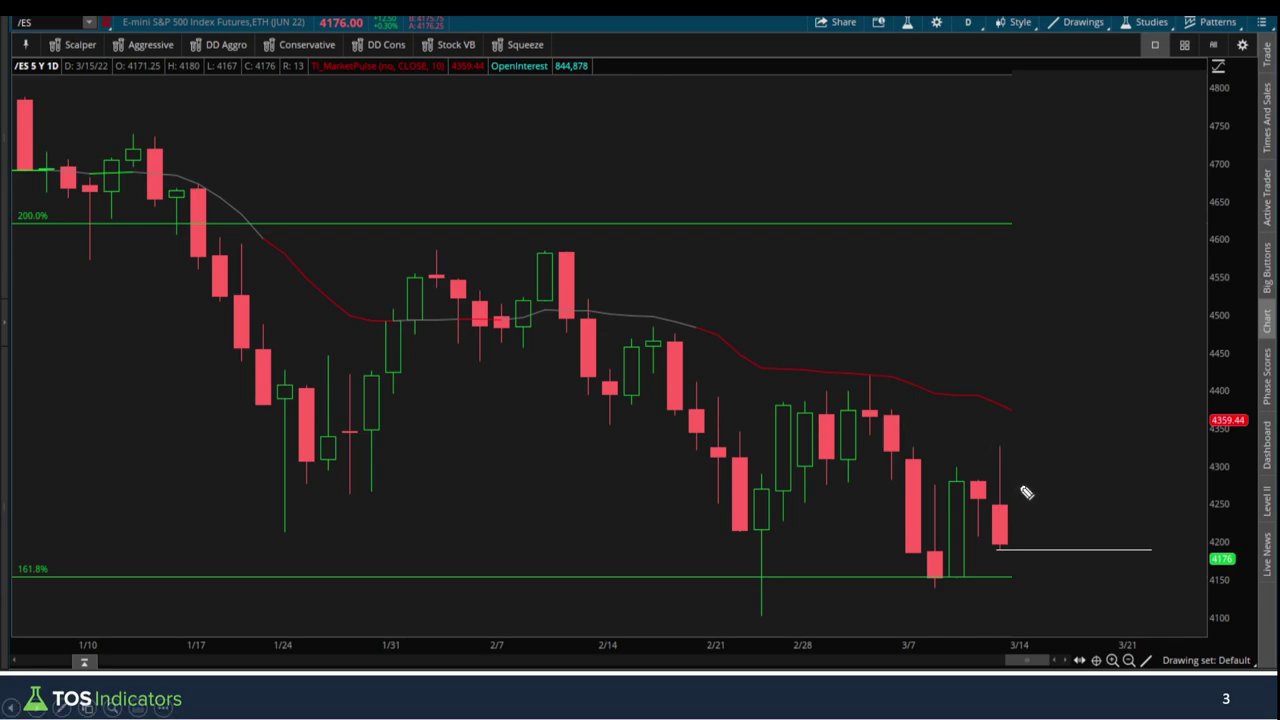
pyautogui.moveTo(1047, 424); pyautogui.dragTo(1012, 468)
pyautogui.moveTo(992, 504)
pyautogui.mouseDown()
pyautogui.moveTo(1016, 504)
pyautogui.moveTo(1016, 460)
pyautogui.moveTo(1018, 503)
pyautogui.mouseUp()
pyautogui.press('e')
pyautogui.moveTo(1014, 510); pyautogui.dragTo(1025, 553)
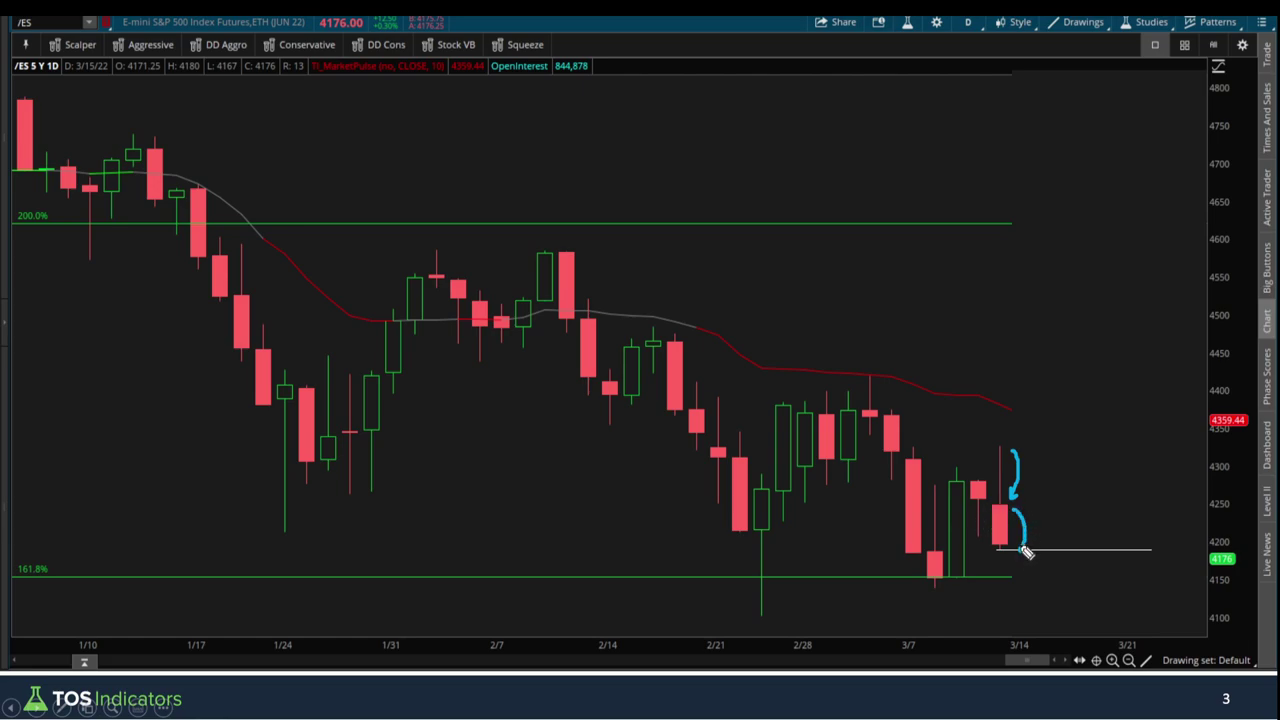
pyautogui.moveTo(1032, 430)
pyautogui.mouseDown()
pyautogui.moveTo(1058, 580)
pyautogui.moveTo(1012, 578)
pyautogui.mouseUp()
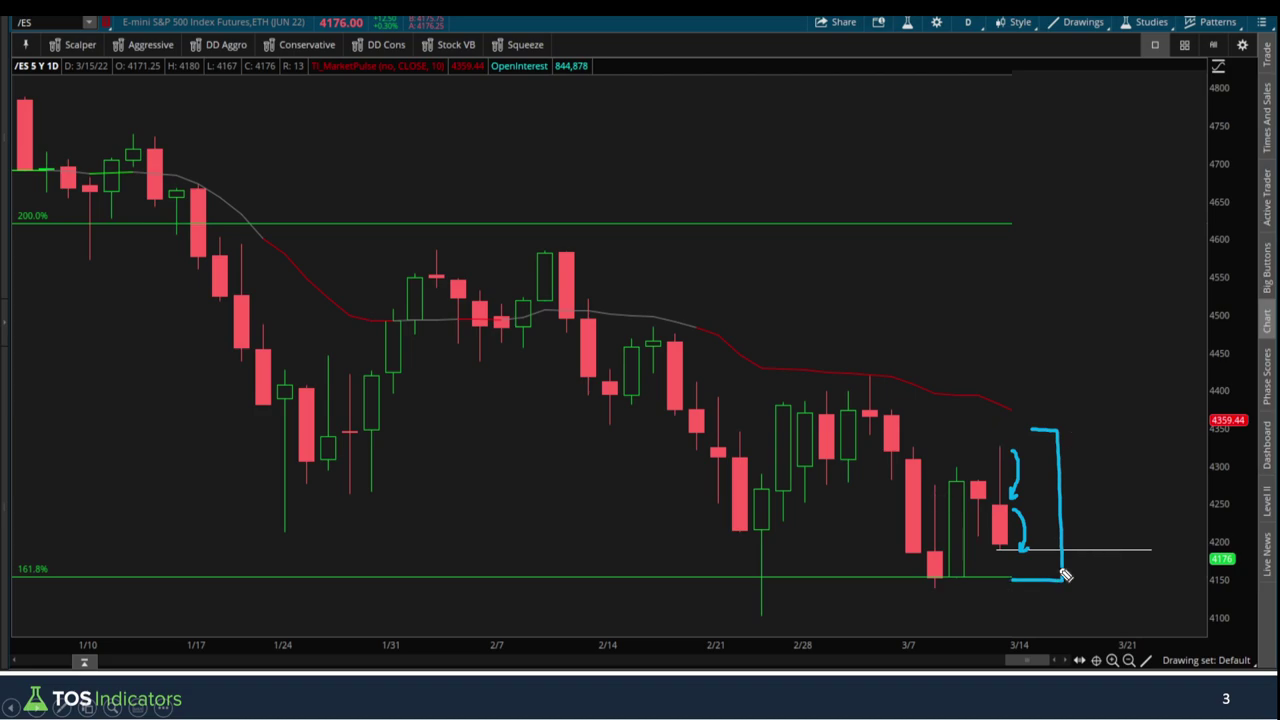
pyautogui.press('e')
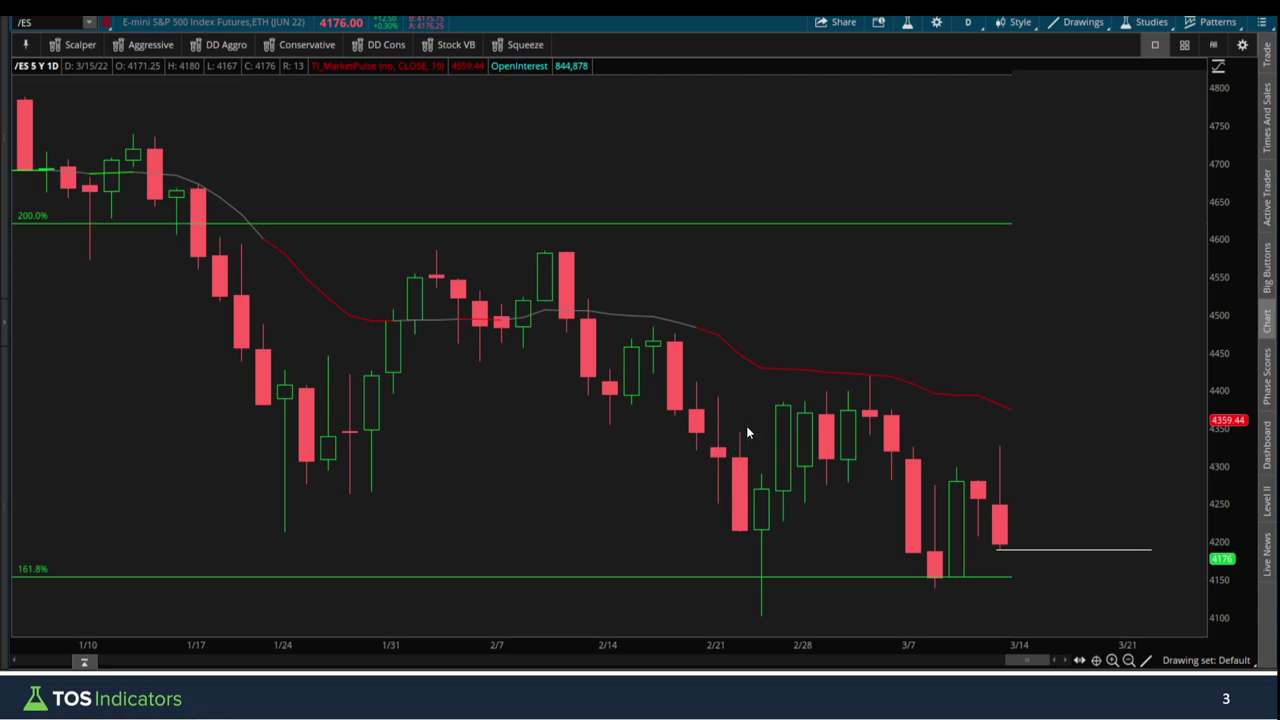
# Advance to slide 5 and mark the 6:30 candle's wick, range and pullback, plus the white level below, clearing the ink.
pyautogui.press('Right')
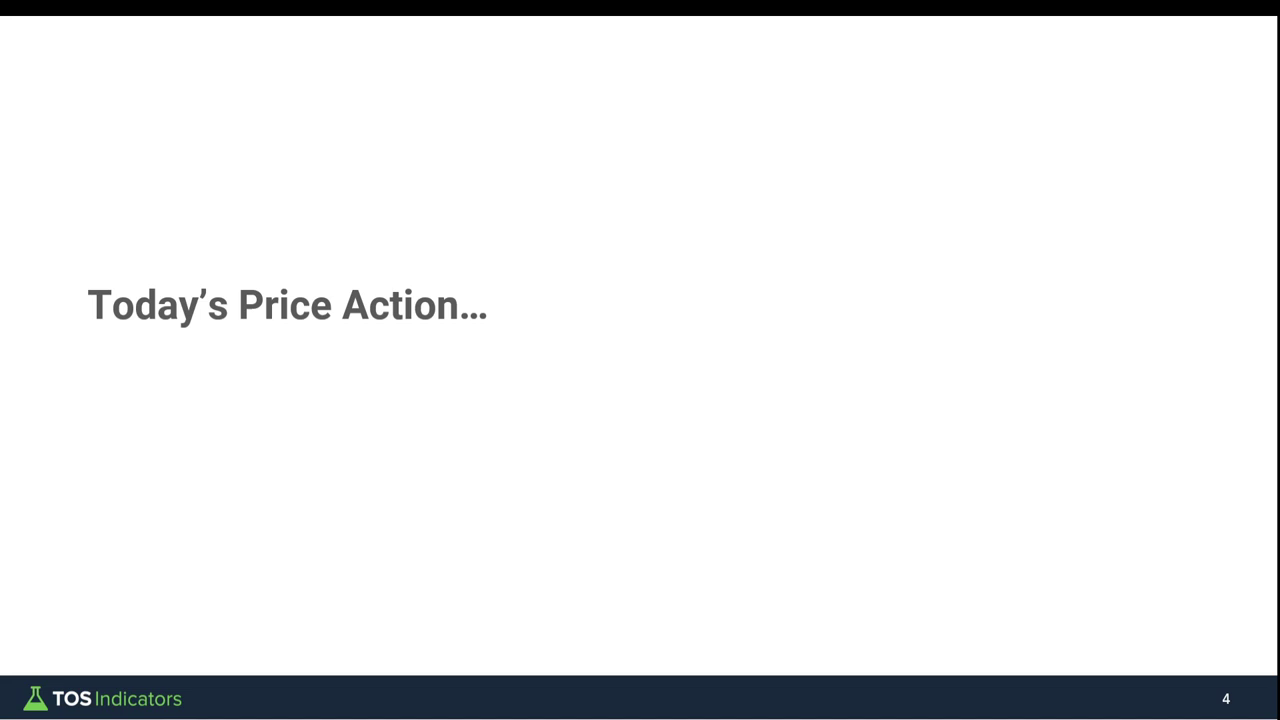
pyautogui.press('Right')
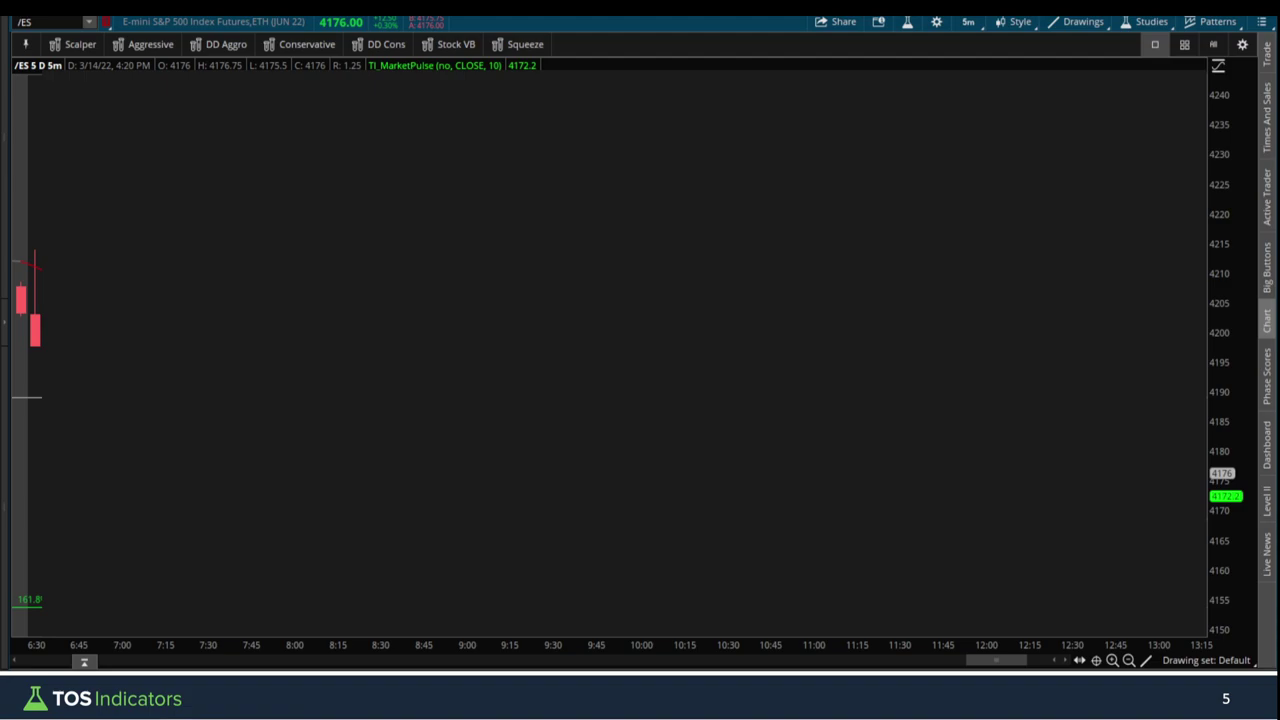
pyautogui.moveTo(45, 251)
pyautogui.mouseDown()
pyautogui.moveTo(56, 316)
pyautogui.moveTo(44, 350)
pyautogui.moveTo(45, 260)
pyautogui.moveTo(68, 309)
pyautogui.mouseUp()
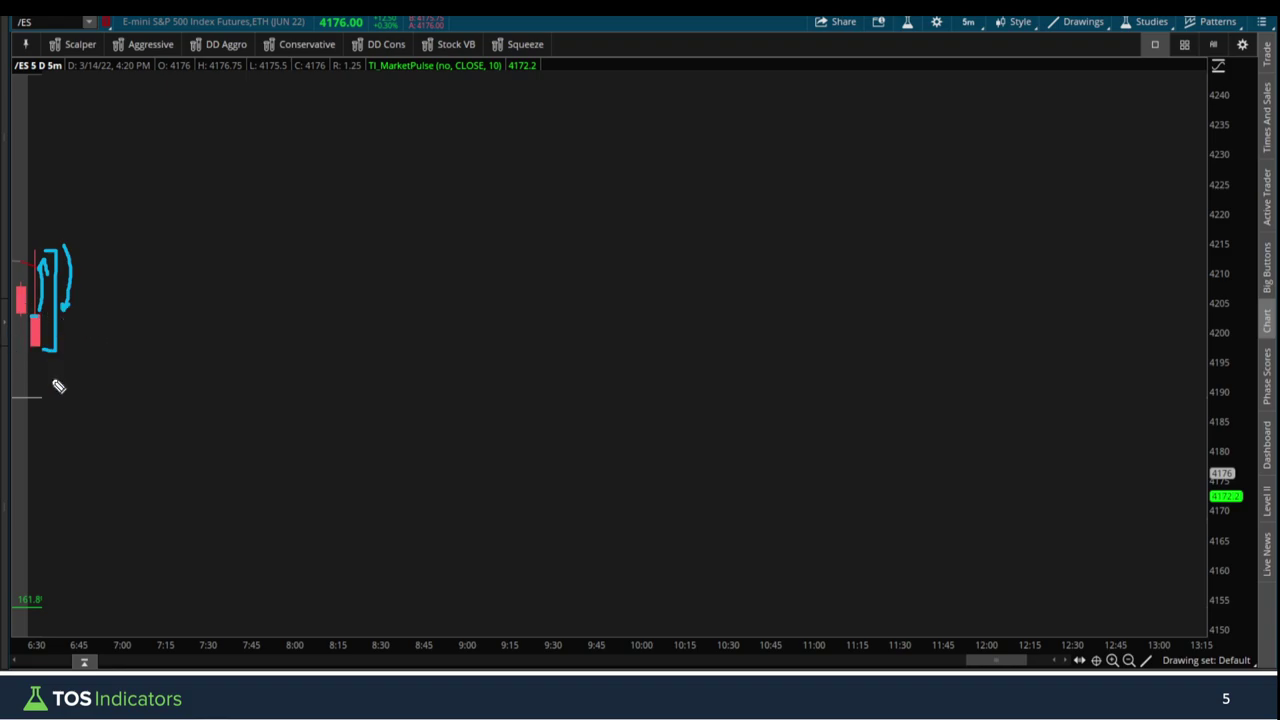
pyautogui.moveTo(69, 326); pyautogui.dragTo(66, 352)
pyautogui.press('Escape')
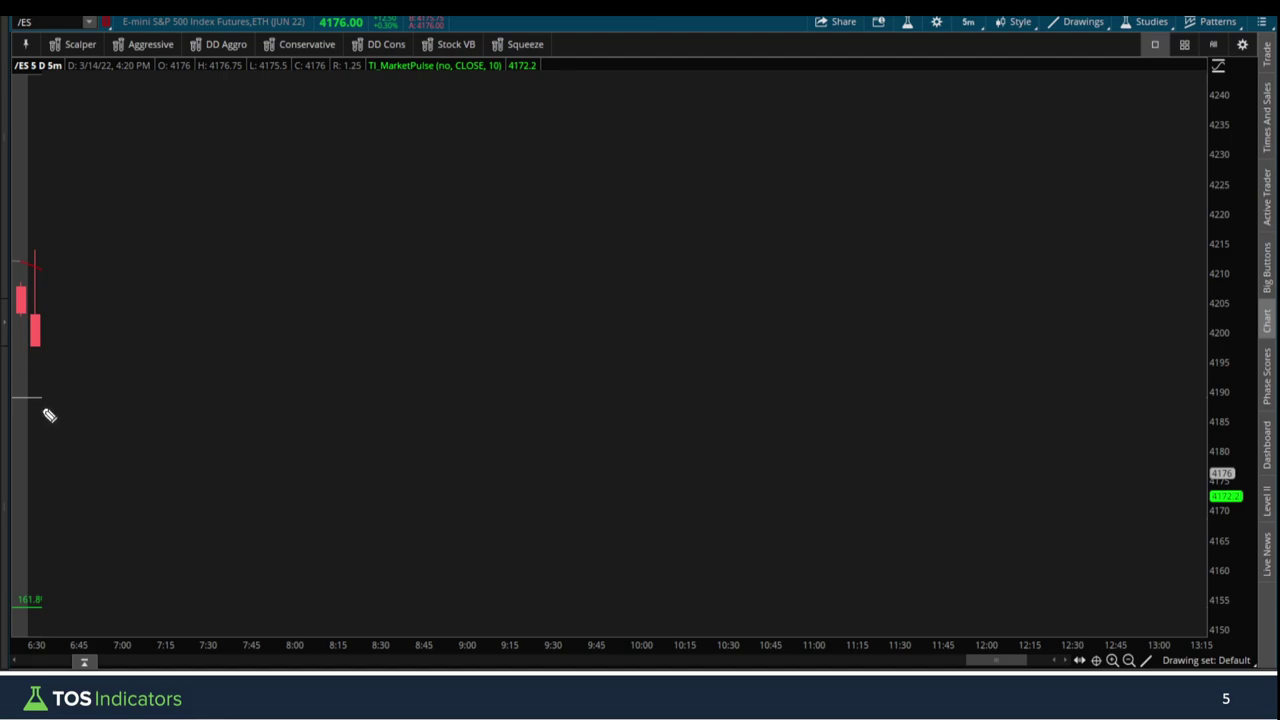
pyautogui.moveTo(5, 435); pyautogui.dragTo(24, 413)
pyautogui.press('Escape')
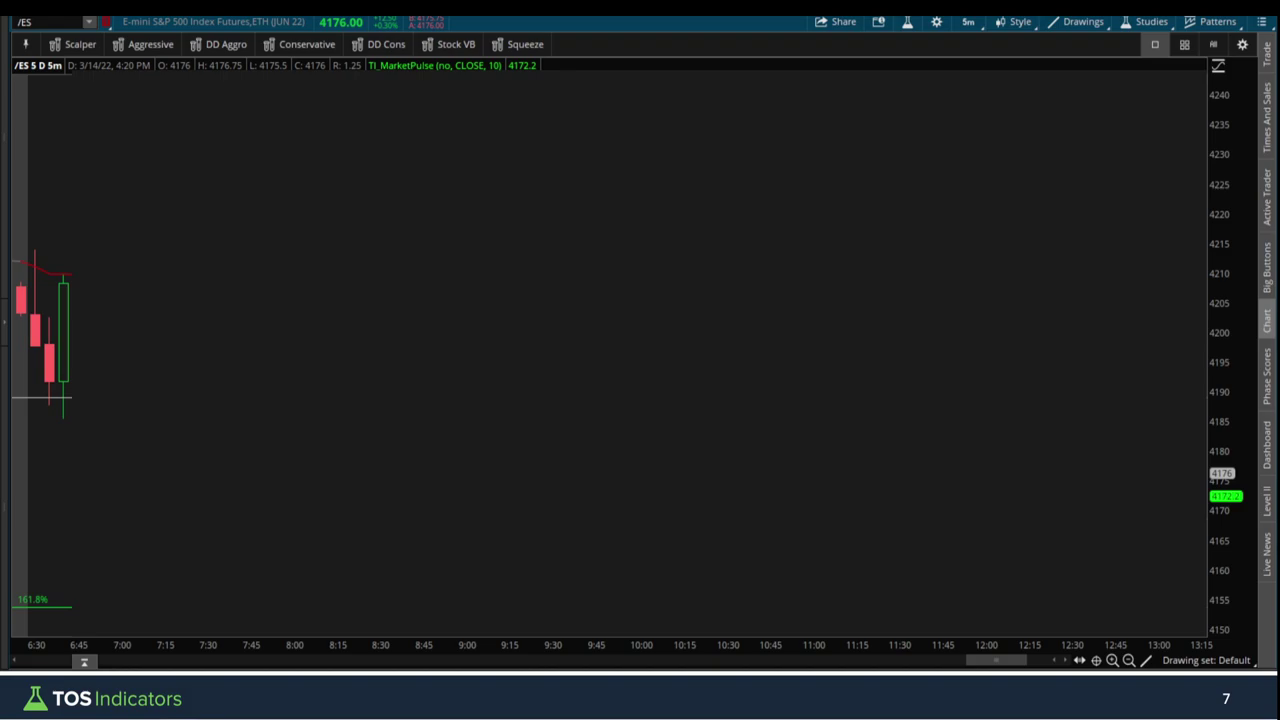
# On slide 7, draw a line along the white level beneath the candles, handwrite "5-min" beside them, and clear the ink.
pyautogui.moveTo(34, 395); pyautogui.dragTo(78, 394)
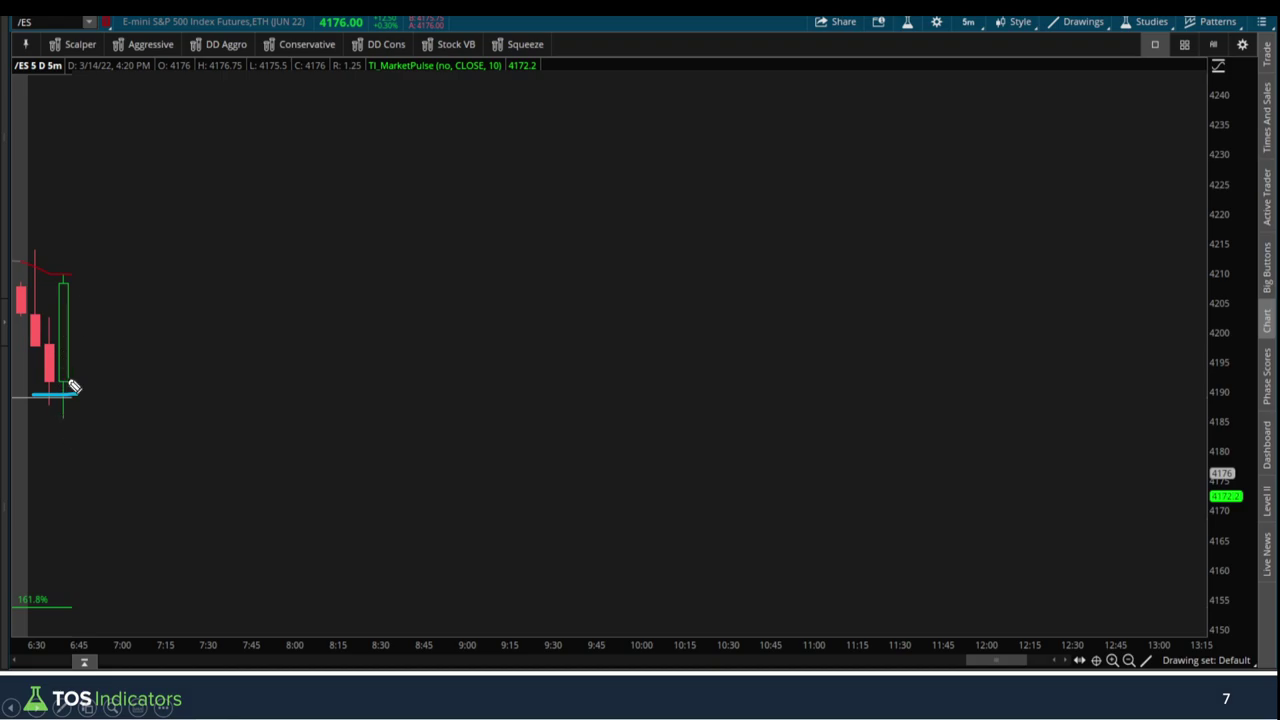
pyautogui.moveTo(88, 320)
pyautogui.mouseDown()
pyautogui.moveTo(89, 334)
pyautogui.moveTo(165, 328)
pyautogui.moveTo(175, 342)
pyautogui.mouseUp()
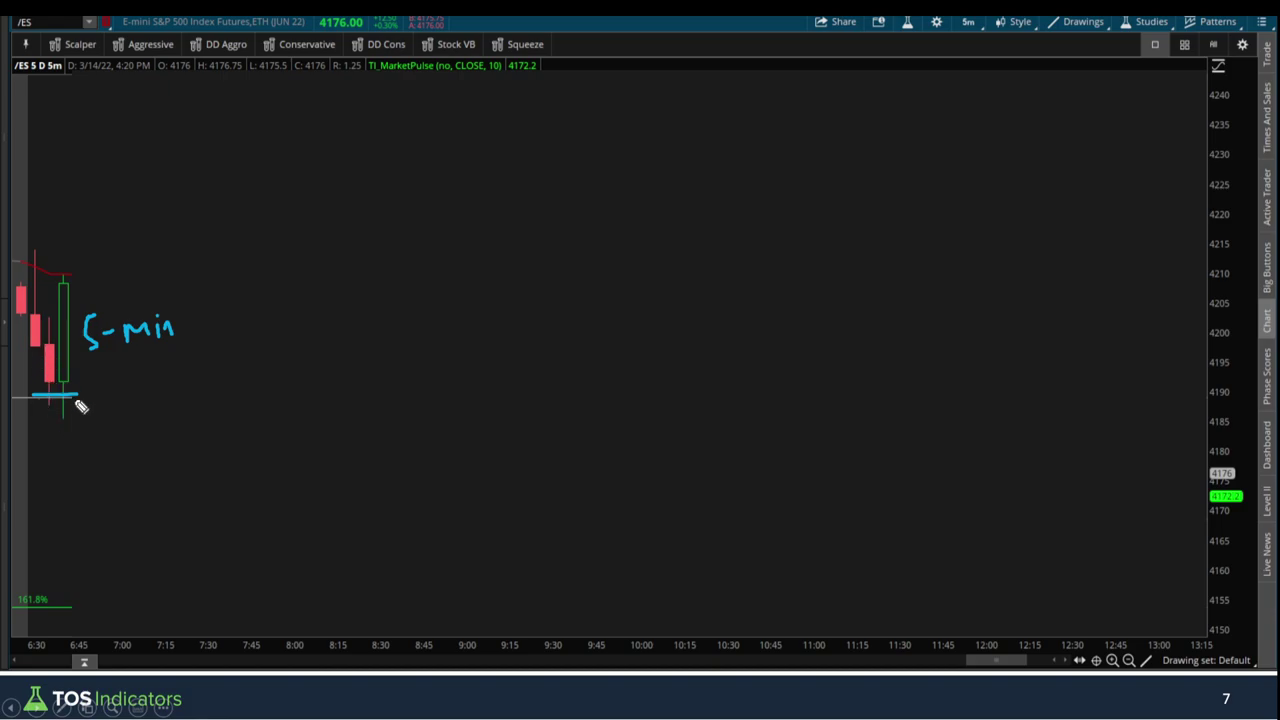
pyautogui.press('Escape')
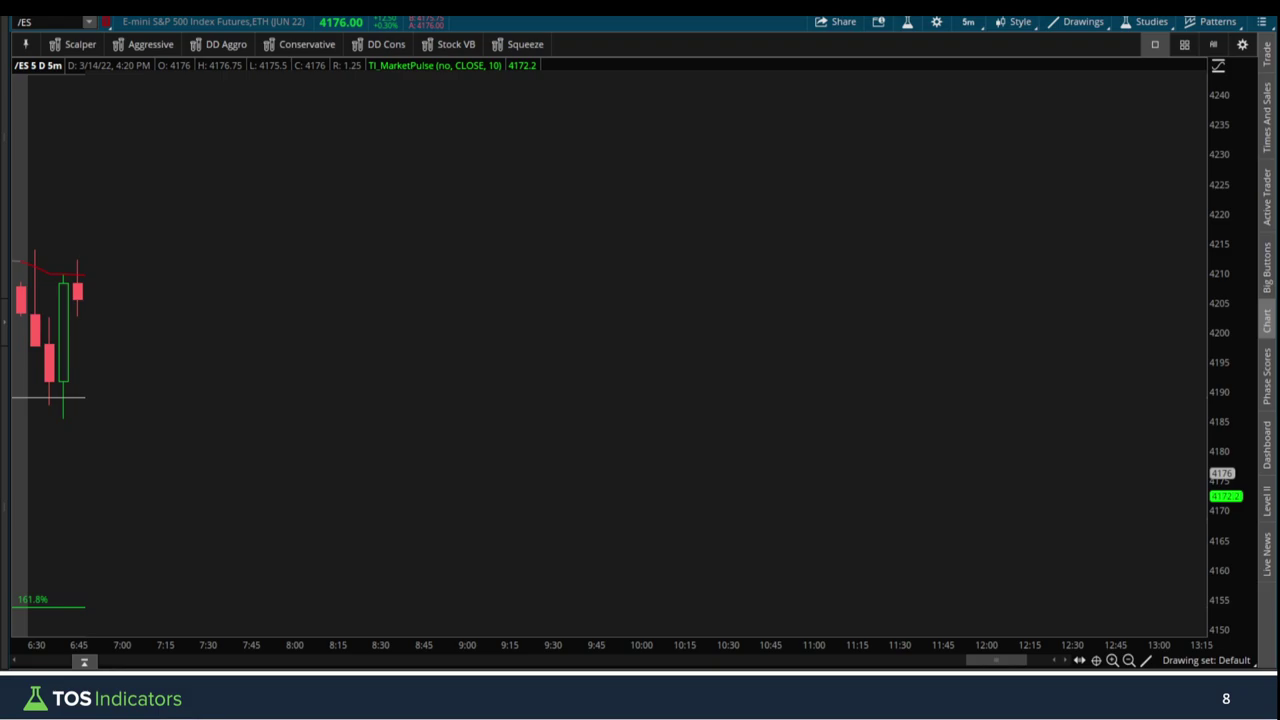
# On slide 8, point an arrow at the red average line, circle and point to the 6:45 candle, and erase the ink.
pyautogui.moveTo(75, 204); pyautogui.dragTo(57, 262)
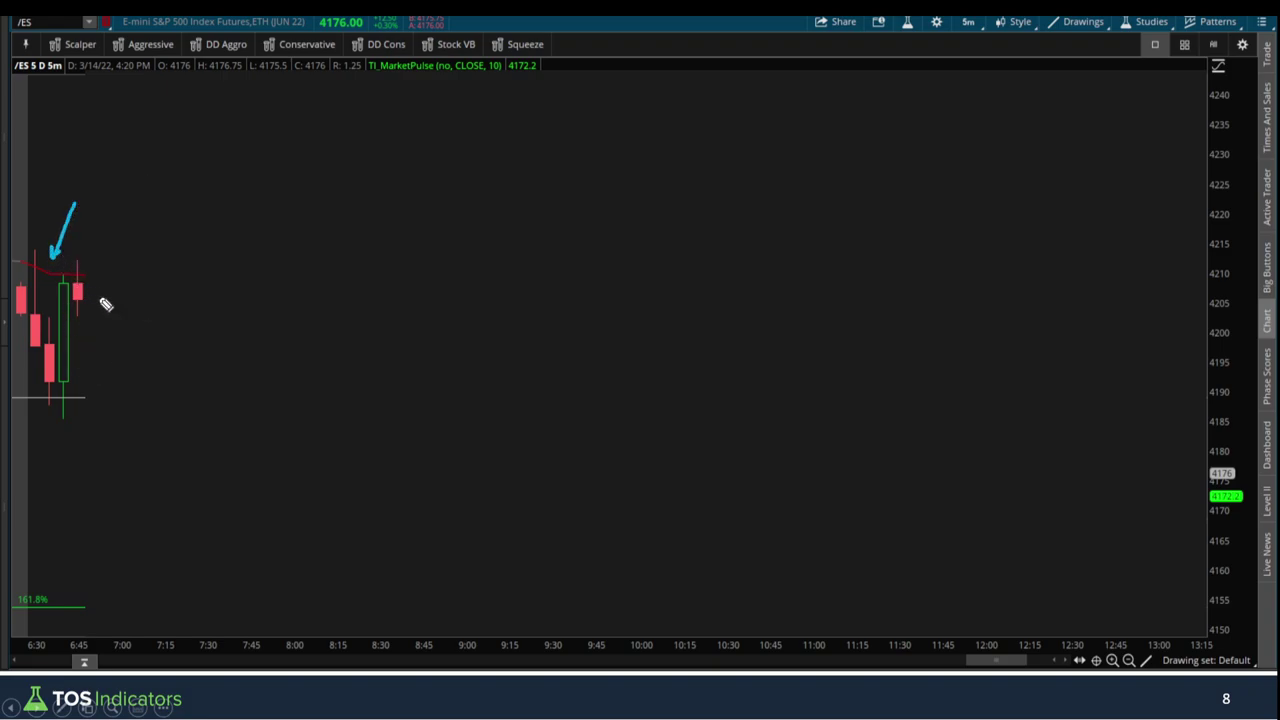
pyautogui.moveTo(102, 256)
pyautogui.mouseDown()
pyautogui.moveTo(75, 304)
pyautogui.moveTo(104, 260)
pyautogui.moveTo(127, 255)
pyautogui.mouseUp()
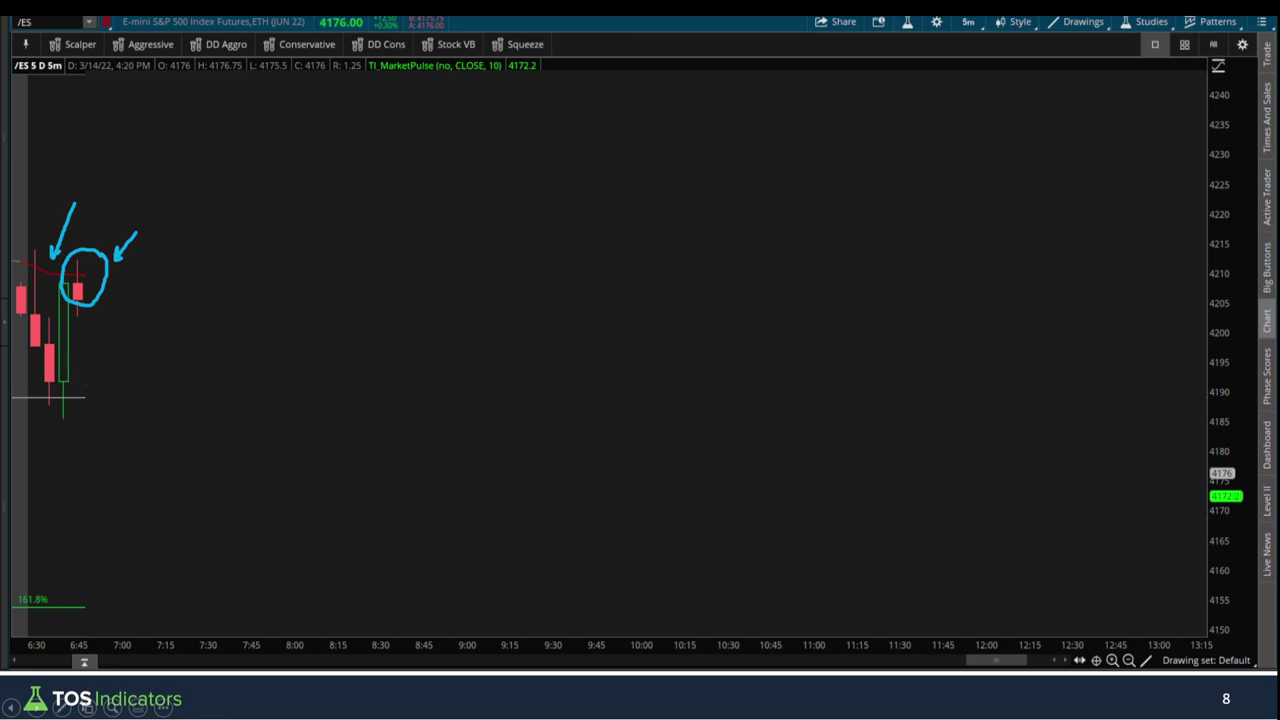
pyautogui.press('e')
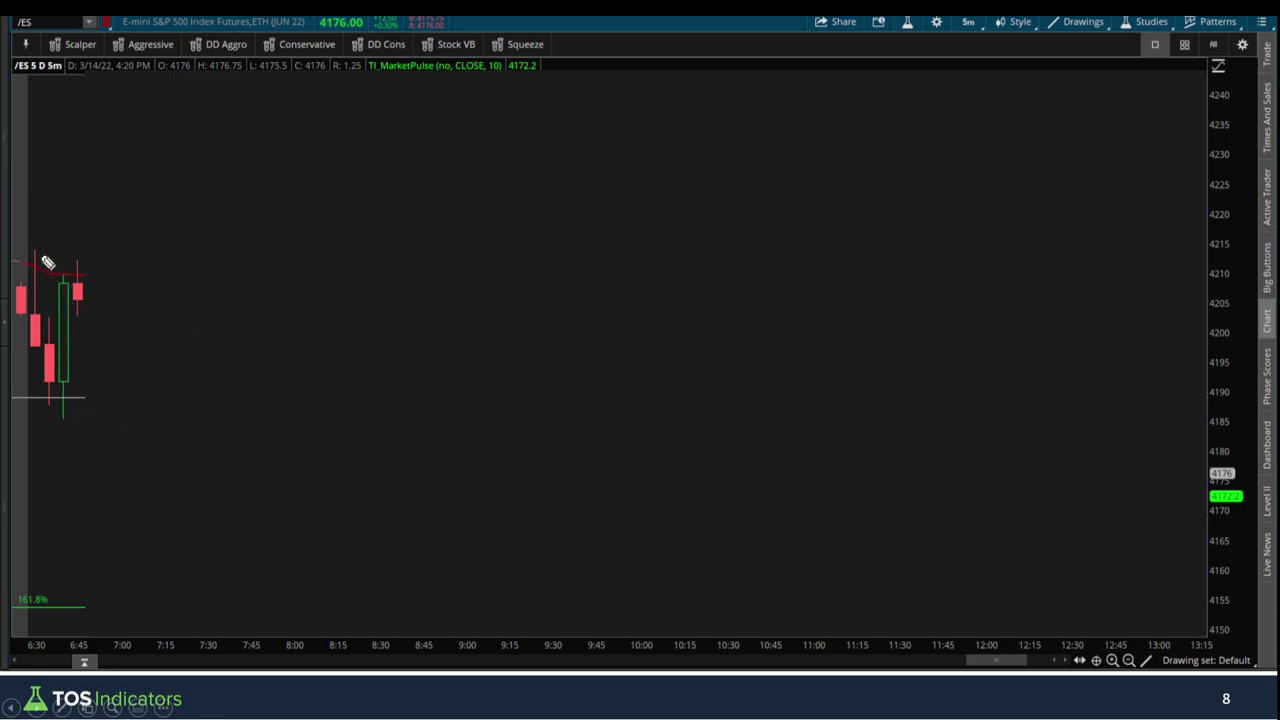
# Draw horizontal ink lines near the highs and lows of the opening price range on slide 8, and clear them.
pyautogui.moveTo(27, 262); pyautogui.dragTo(80, 262)
pyautogui.moveTo(24, 411); pyautogui.dragTo(106, 410)
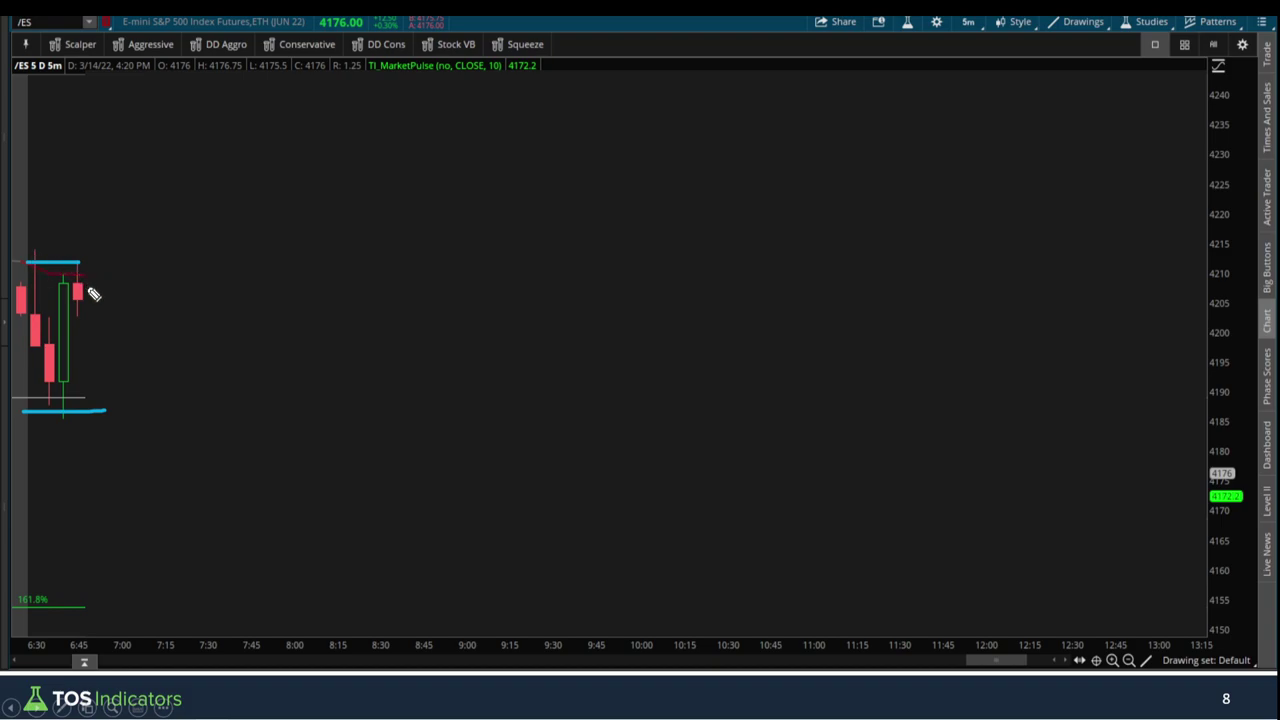
pyautogui.press('Escape')
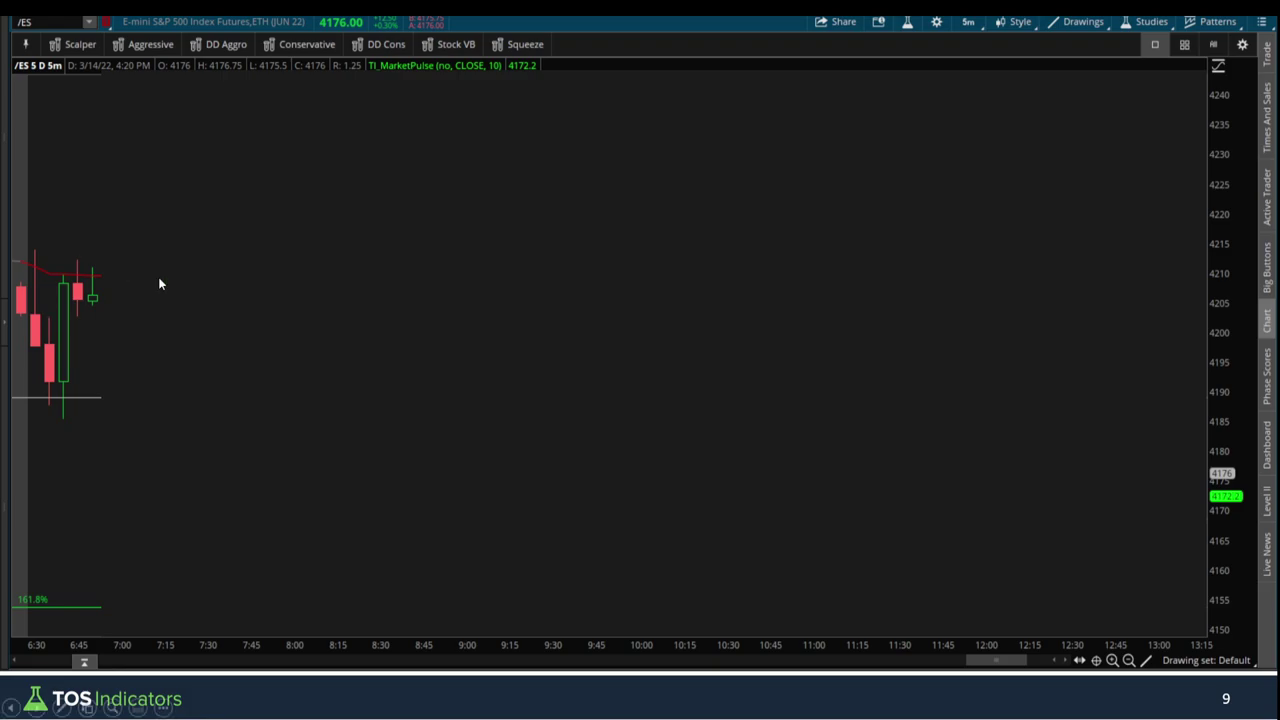
# Mark the newest candle on slide 9, and on slide 10 its lower wick and the level across the recent highs.
pyautogui.moveTo(100, 266)
pyautogui.mouseDown()
pyautogui.moveTo(114, 280)
pyautogui.moveTo(104, 296)
pyautogui.mouseUp()
pyautogui.press('Escape')
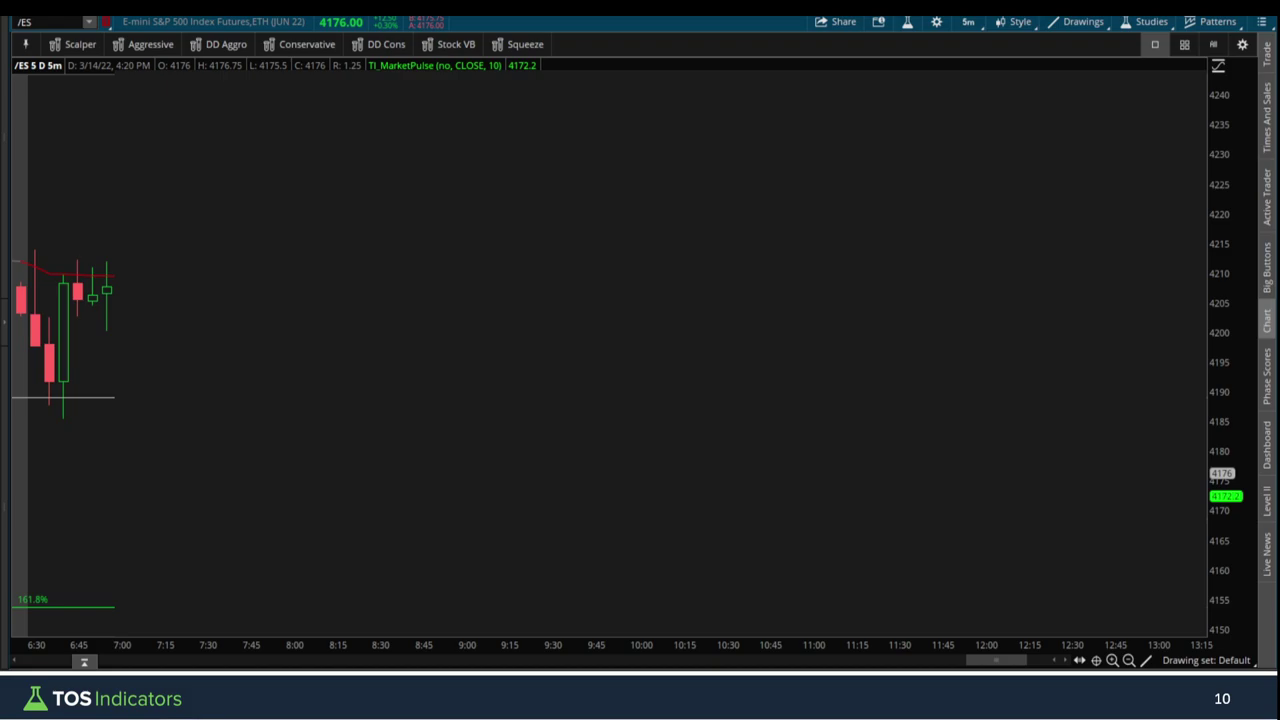
pyautogui.moveTo(128, 308)
pyautogui.mouseDown()
pyautogui.moveTo(117, 297)
pyautogui.moveTo(114, 314)
pyautogui.moveTo(131, 322)
pyautogui.mouseUp()
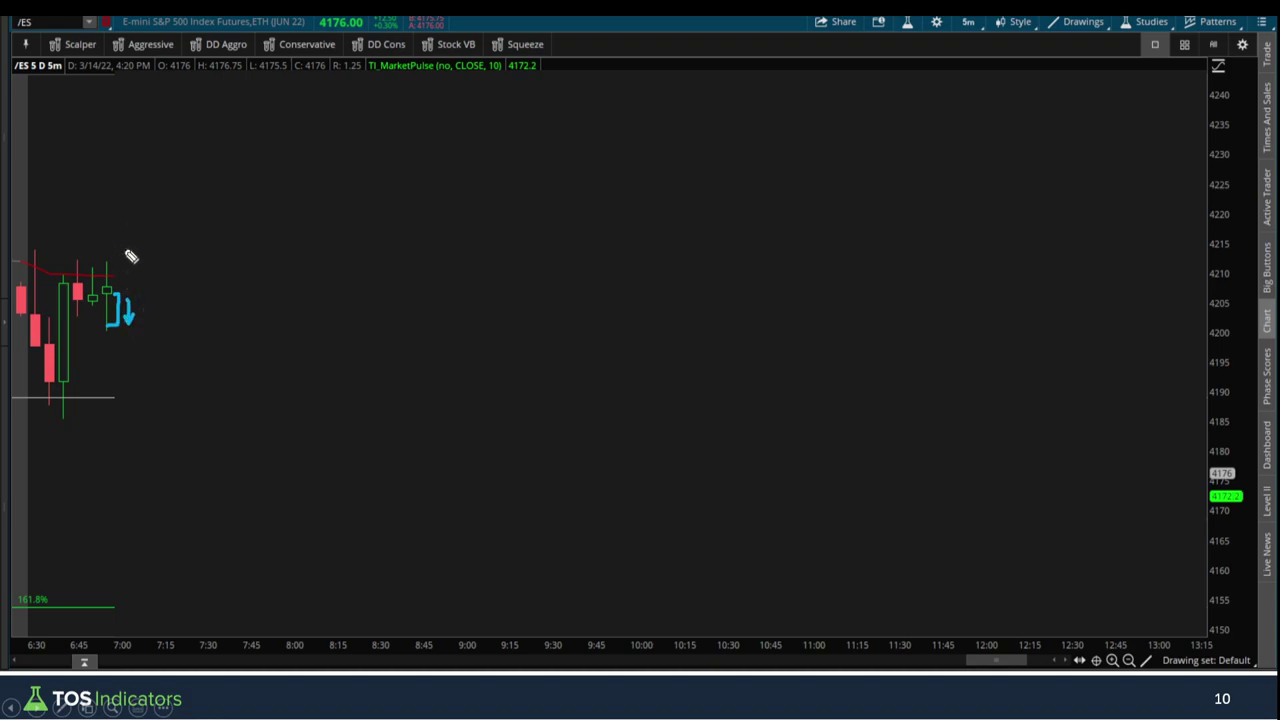
pyautogui.moveTo(120, 291)
pyautogui.mouseDown()
pyautogui.moveTo(127, 268)
pyautogui.moveTo(109, 264)
pyautogui.mouseUp()
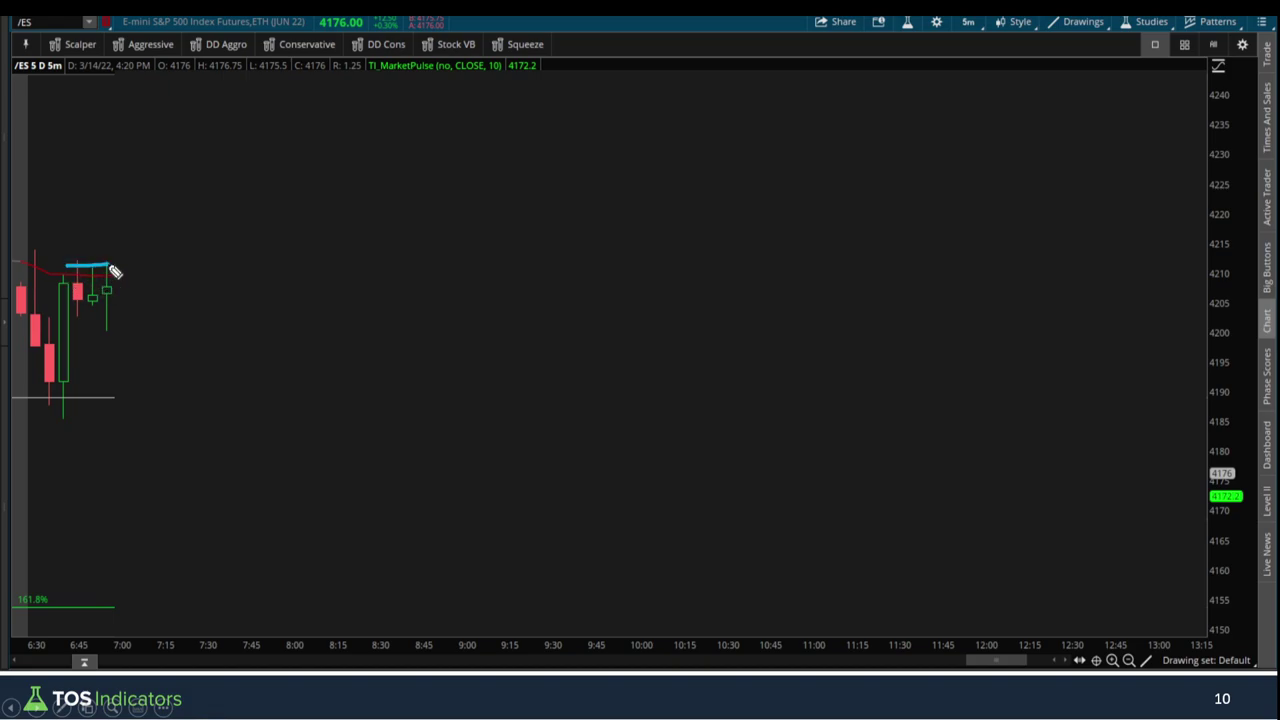
pyautogui.moveTo(66, 316)
pyautogui.mouseDown()
pyautogui.moveTo(110, 314)
pyautogui.moveTo(66, 288)
pyautogui.moveTo(127, 287)
pyautogui.mouseUp()
# On slide 12, mark the breakout candle, circle the consolidation before it, draw a line across the earlier highs, and erase the ink.
pyautogui.press('Right')
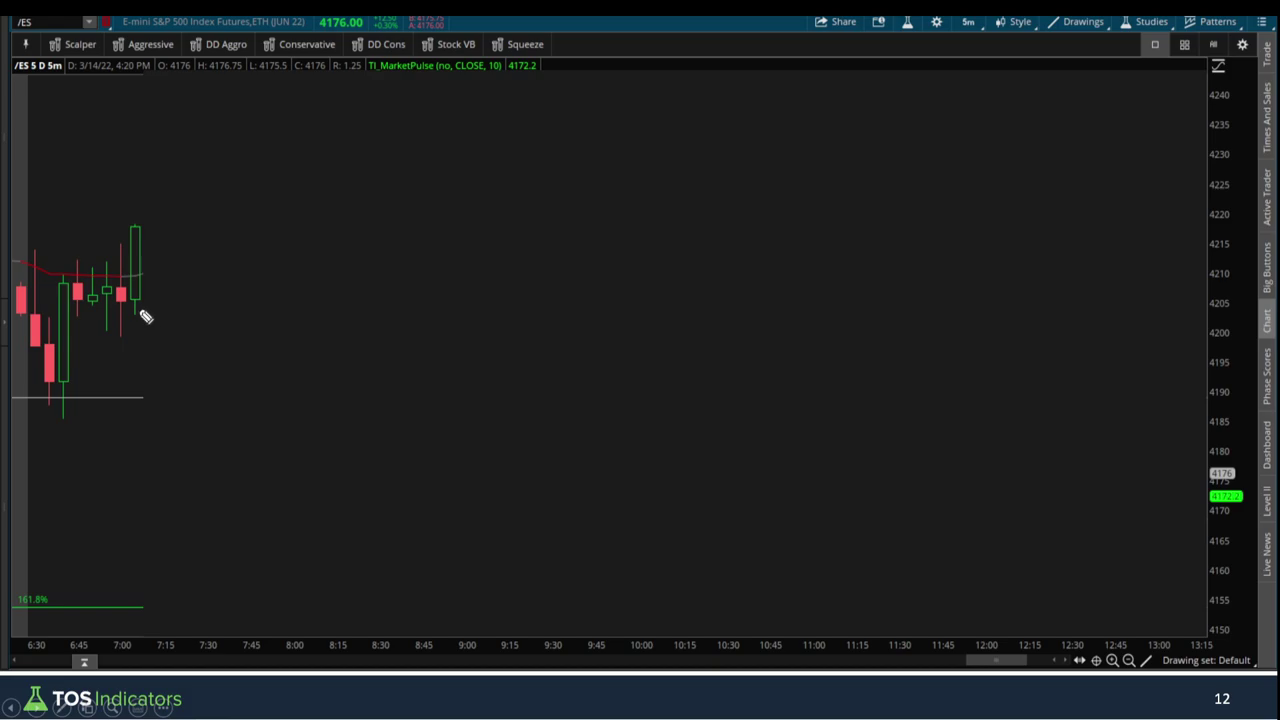
pyautogui.moveTo(148, 308)
pyautogui.mouseDown()
pyautogui.moveTo(129, 297)
pyautogui.moveTo(146, 302)
pyautogui.mouseUp()
pyautogui.click(127, 219)
pyautogui.moveTo(143, 229); pyautogui.dragTo(134, 220)
pyautogui.moveTo(78, 297)
pyautogui.mouseDown()
pyautogui.moveTo(114, 317)
pyautogui.moveTo(128, 288)
pyautogui.moveTo(74, 281)
pyautogui.moveTo(131, 282)
pyautogui.mouseUp()
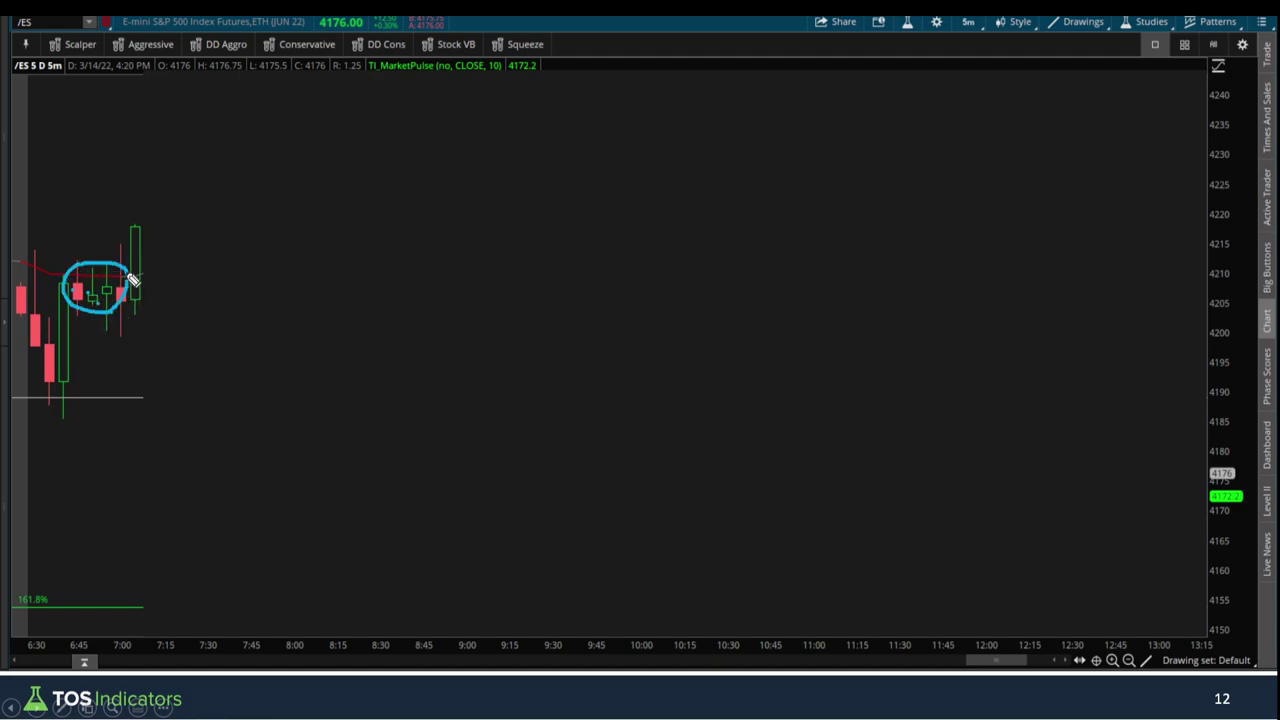
pyautogui.moveTo(17, 256); pyautogui.dragTo(155, 246)
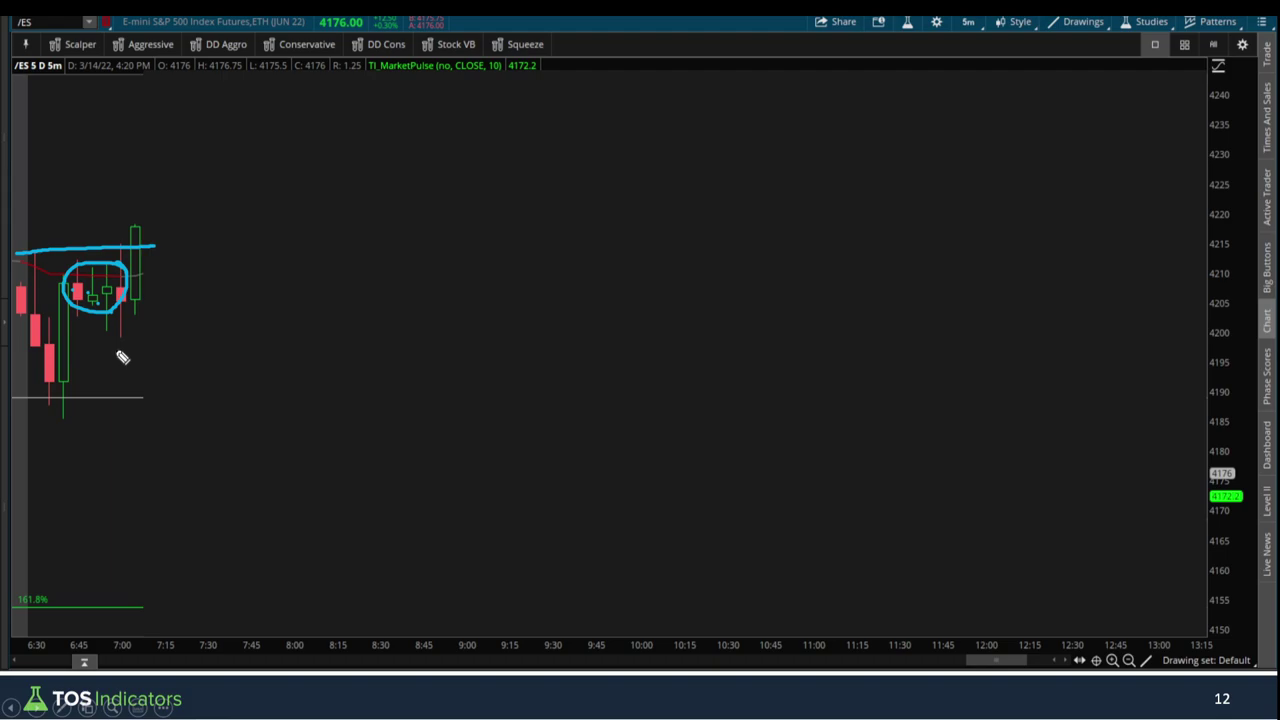
pyautogui.press('e')
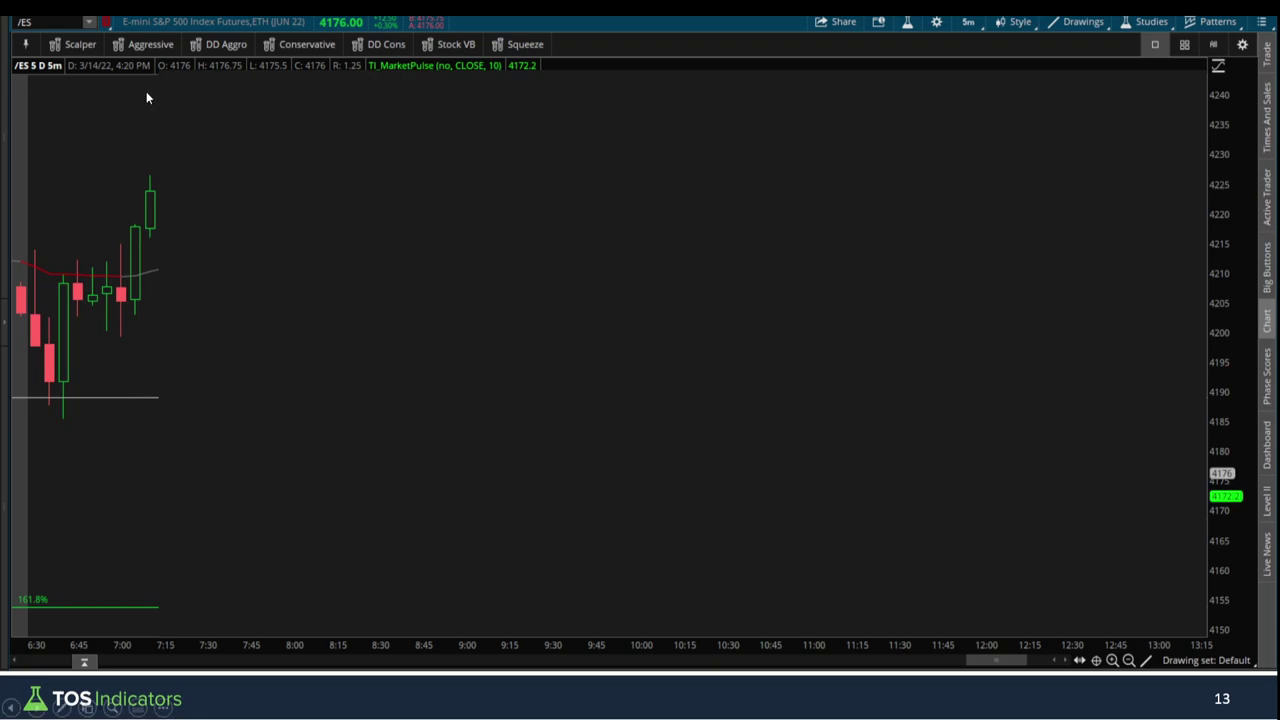
# Mark the newest candle's upper wick and body with ink on slide 13, and clear the marks.
pyautogui.moveTo(141, 168); pyautogui.dragTo(142, 192)
pyautogui.moveTo(154, 178)
pyautogui.mouseDown()
pyautogui.moveTo(166, 190)
pyautogui.moveTo(145, 235)
pyautogui.mouseUp()
pyautogui.press('Escape')
# On slide 14, draw lines at the 7:10 candle's high, close and low, mark the pullback area, and clear the ink.
pyautogui.moveTo(136, 173)
pyautogui.mouseDown()
pyautogui.moveTo(173, 173)
pyautogui.moveTo(162, 191)
pyautogui.mouseUp()
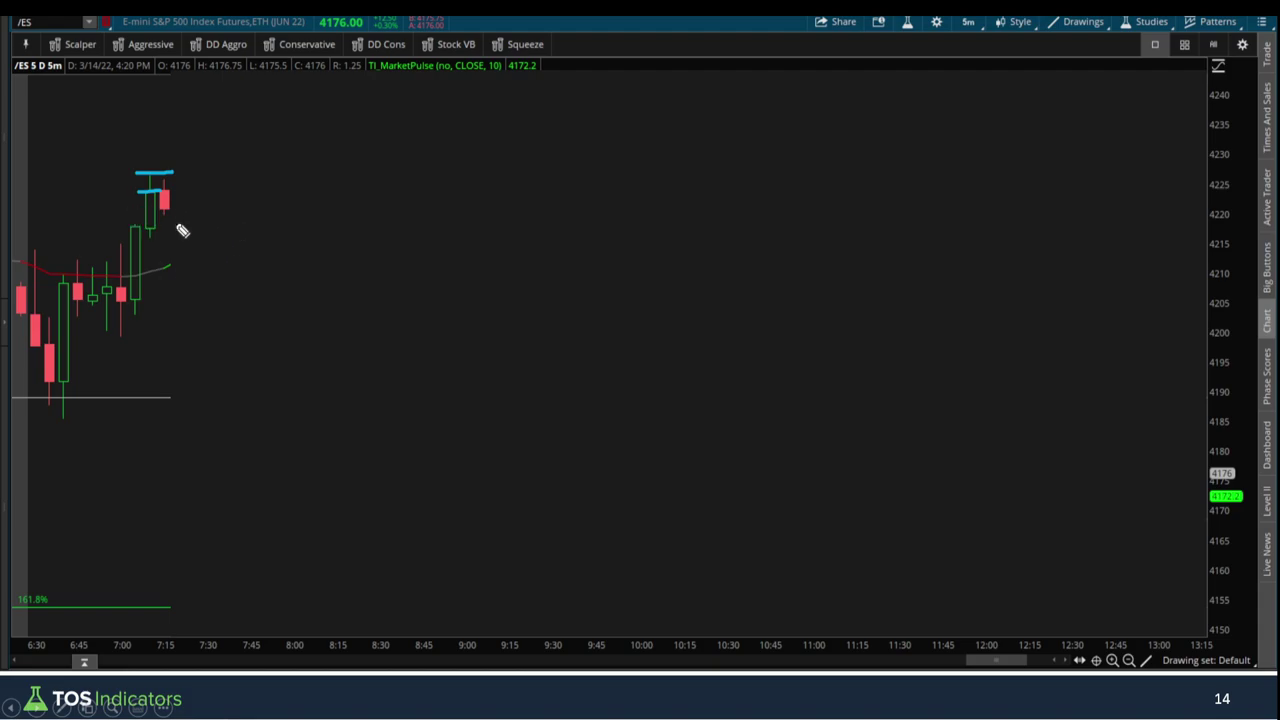
pyautogui.press('e')
pyautogui.moveTo(146, 240); pyautogui.dragTo(166, 241)
pyautogui.moveTo(146, 240)
pyautogui.mouseDown()
pyautogui.moveTo(140, 180)
pyautogui.moveTo(138, 212)
pyautogui.moveTo(178, 184)
pyautogui.moveTo(174, 212)
pyautogui.moveTo(184, 203)
pyautogui.mouseUp()
pyautogui.press('Escape')
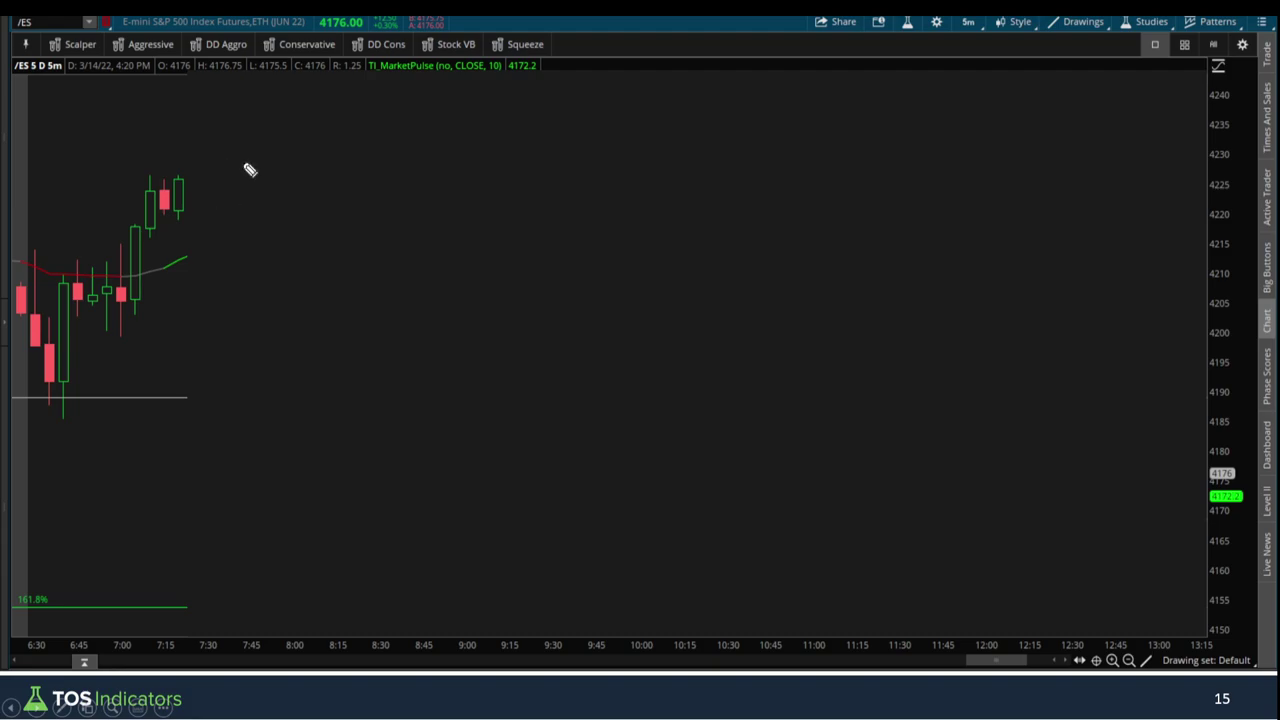
# On slide 15, mark the recent highs and low, sketch a rising channel around price, erase it, and re-mark the highs.
pyautogui.moveTo(147, 182); pyautogui.dragTo(183, 180)
pyautogui.moveTo(141, 242); pyautogui.dragTo(161, 242)
pyautogui.moveTo(70, 419); pyautogui.dragTo(187, 243)
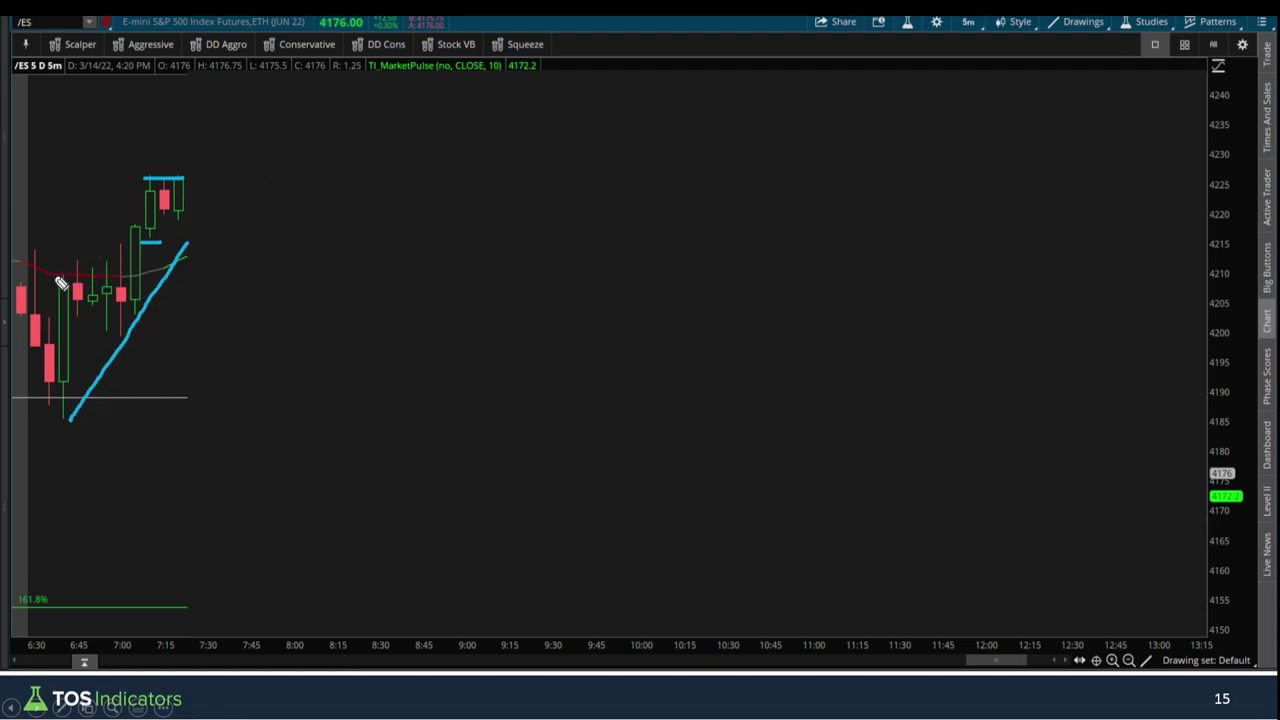
pyautogui.moveTo(36, 284); pyautogui.dragTo(160, 175)
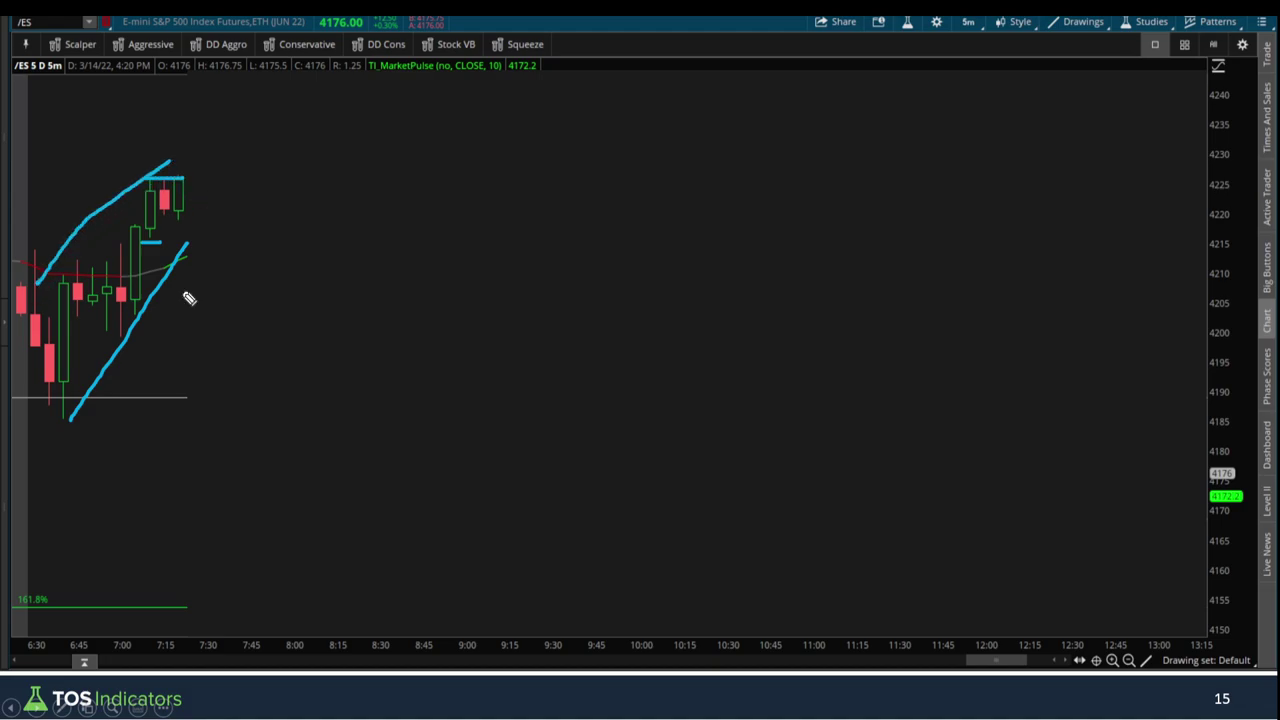
pyautogui.press('e')
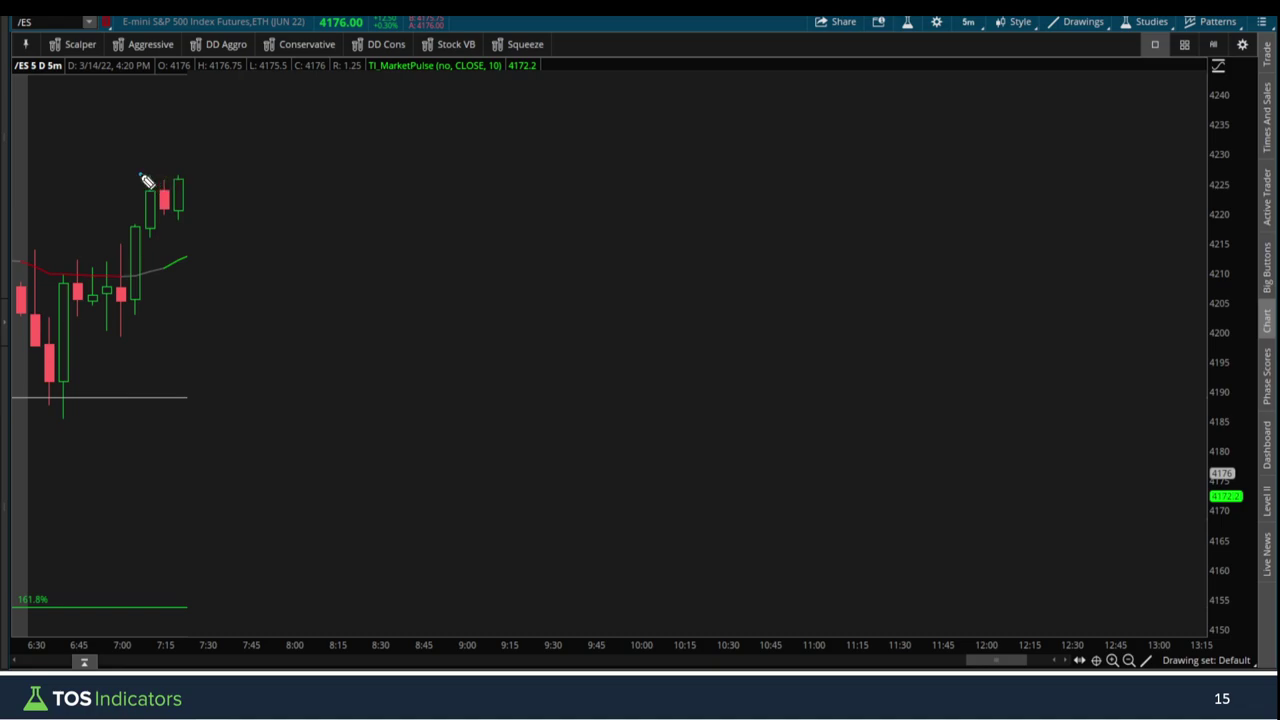
pyautogui.moveTo(142, 176); pyautogui.dragTo(190, 177)
pyautogui.hotkey('ctrl', 'p')
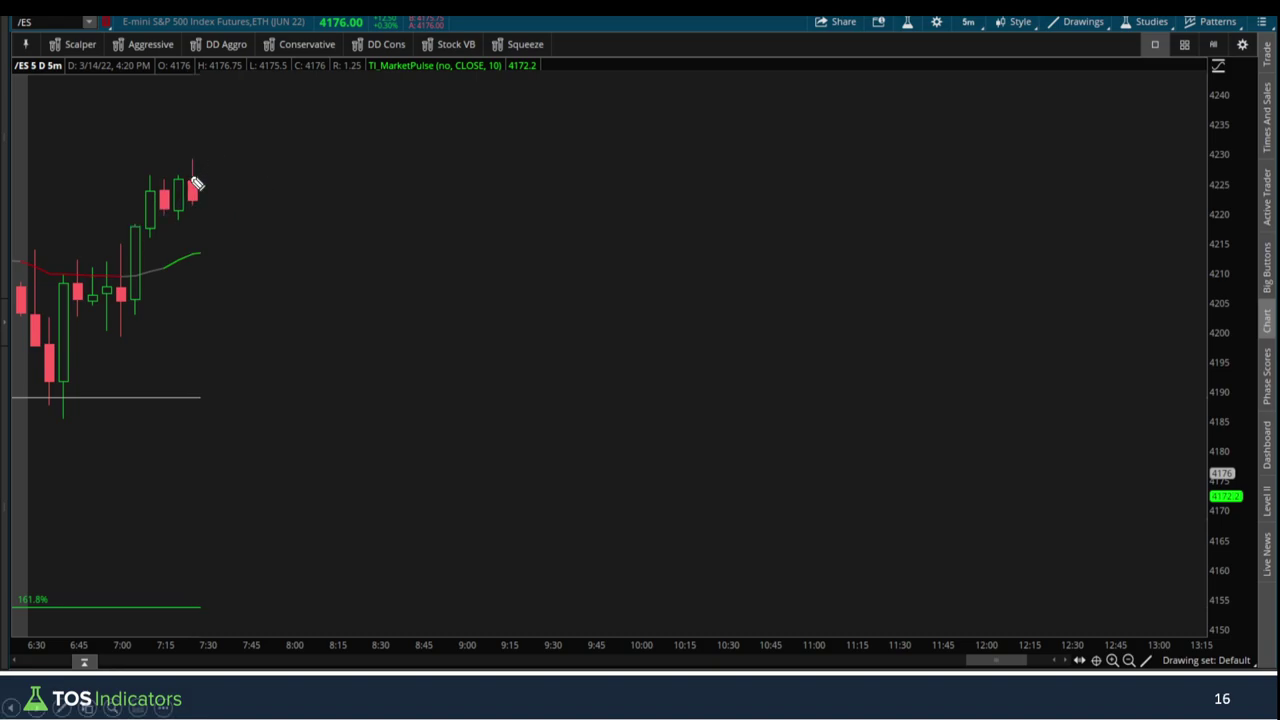
# On slide 16, mark the newest candle's upper wick, circle its close, draw a line across the recent highs, and clear the ink.
pyautogui.moveTo(194, 180)
pyautogui.mouseDown()
pyautogui.moveTo(206, 175)
pyautogui.moveTo(198, 153)
pyautogui.mouseUp()
pyautogui.moveTo(205, 205)
pyautogui.mouseDown()
pyautogui.moveTo(183, 200)
pyautogui.moveTo(200, 214)
pyautogui.moveTo(190, 195)
pyautogui.mouseUp()
pyautogui.moveTo(132, 166); pyautogui.dragTo(198, 166)
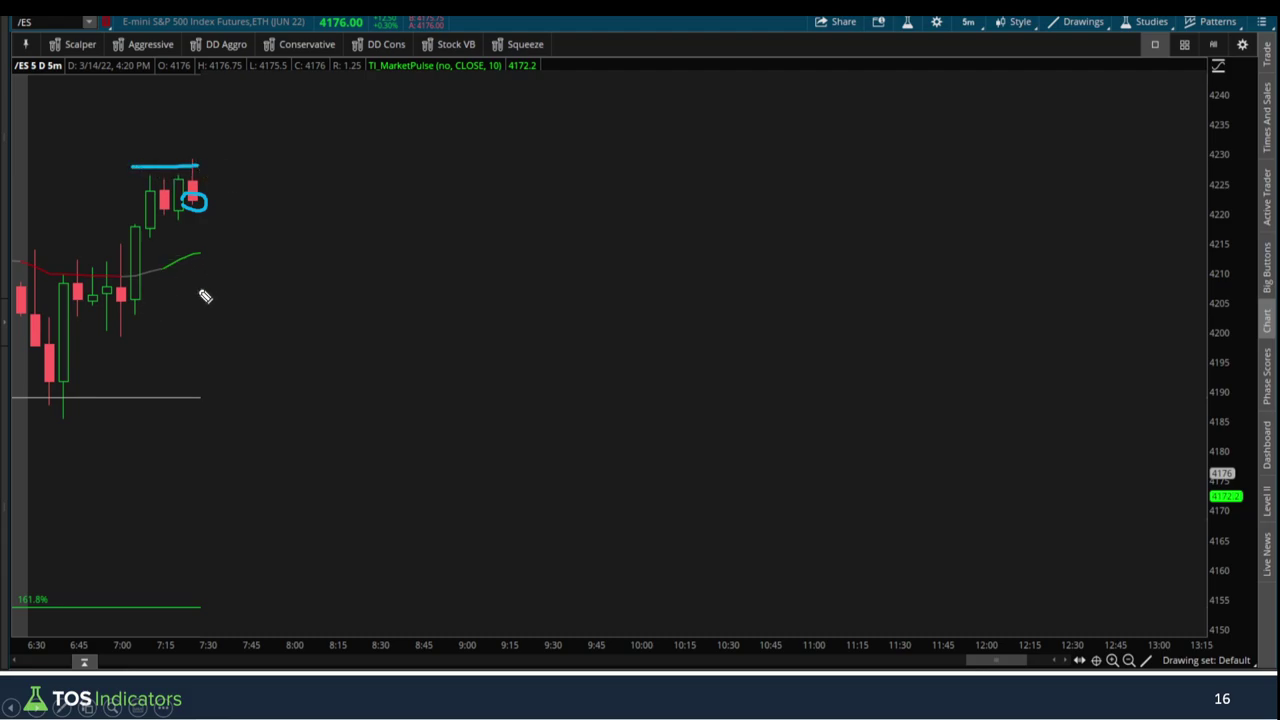
pyautogui.press('Escape')
# Advance to slide 17, mark the newest red candle, and draw lines across the consolidation's highs and lows.
pyautogui.press('Right')
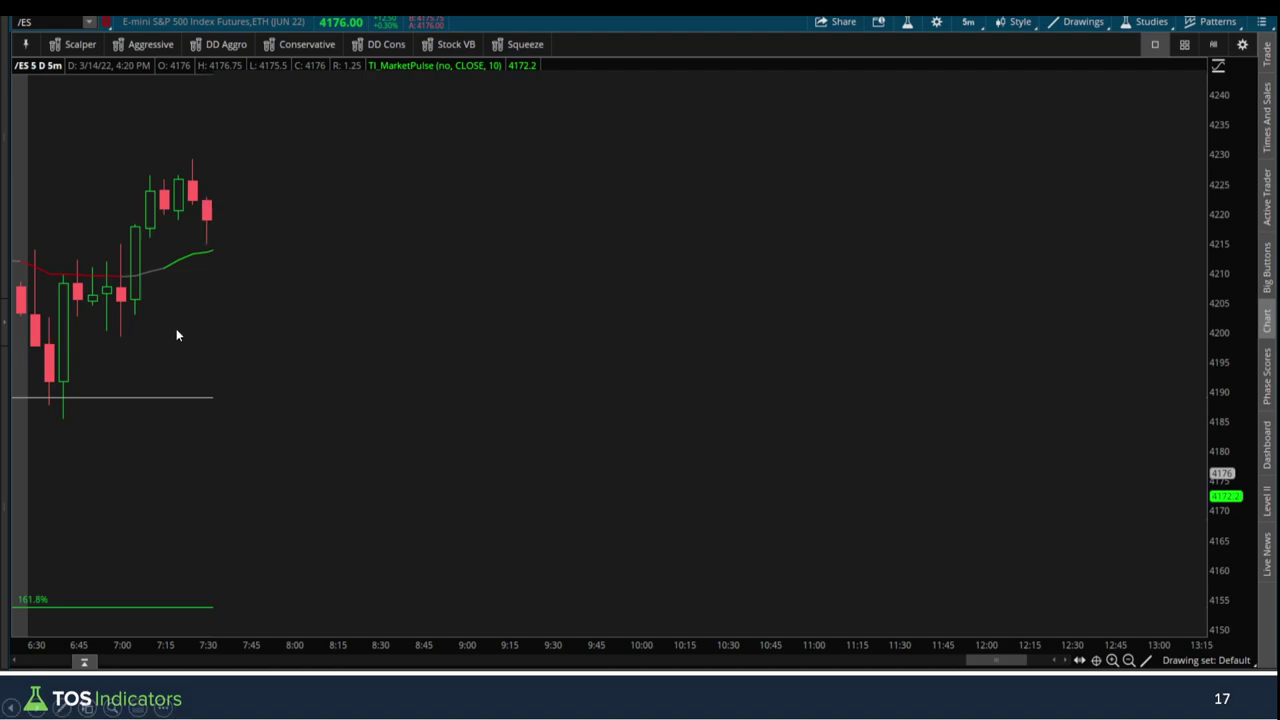
pyautogui.moveTo(222, 194)
pyautogui.mouseDown()
pyautogui.moveTo(243, 241)
pyautogui.moveTo(186, 240)
pyautogui.mouseUp()
pyautogui.moveTo(139, 168); pyautogui.dragTo(236, 171)
pyautogui.moveTo(139, 243); pyautogui.dragTo(213, 243)
# Advance to slide 18, bracket the newest candle's upper wick, mark its body limits and the resistance across the highs, and clear the ink.
pyautogui.press('Right')
pyautogui.moveTo(214, 172)
pyautogui.mouseDown()
pyautogui.moveTo(212, 184)
pyautogui.moveTo(243, 197)
pyautogui.moveTo(240, 180)
pyautogui.mouseUp()
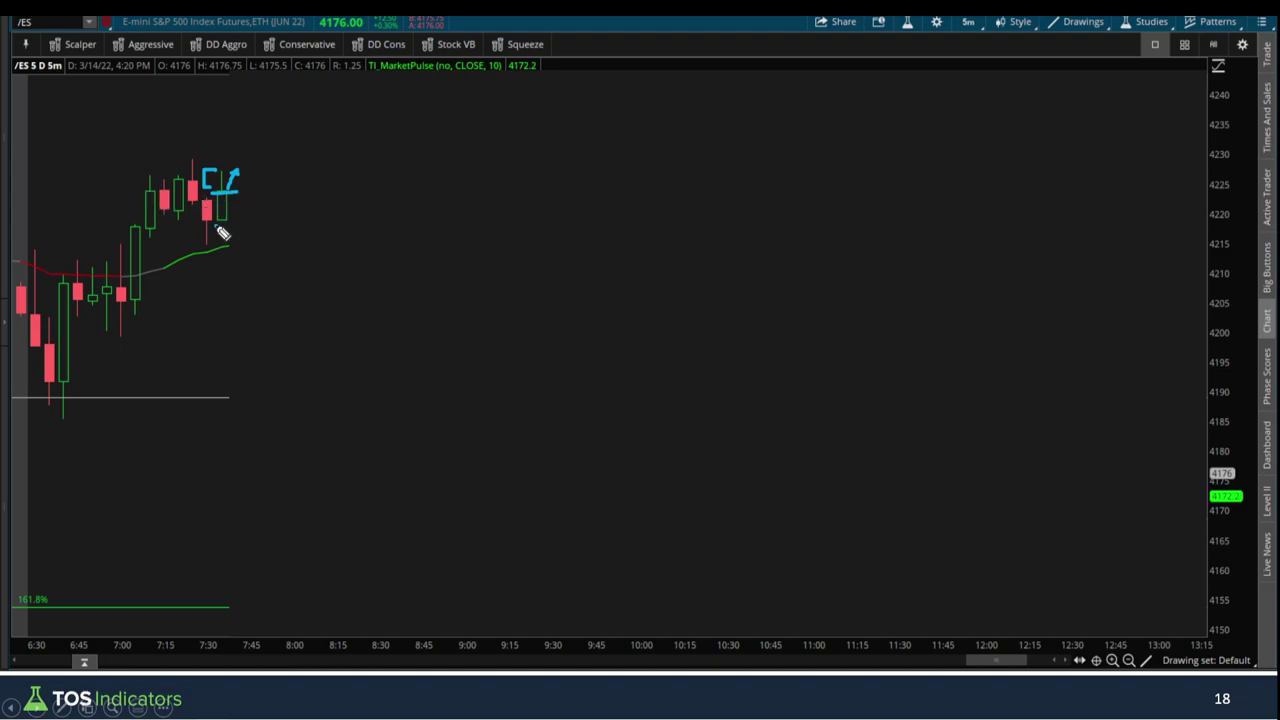
pyautogui.moveTo(214, 225); pyautogui.dragTo(245, 224)
pyautogui.moveTo(150, 158); pyautogui.dragTo(270, 160)
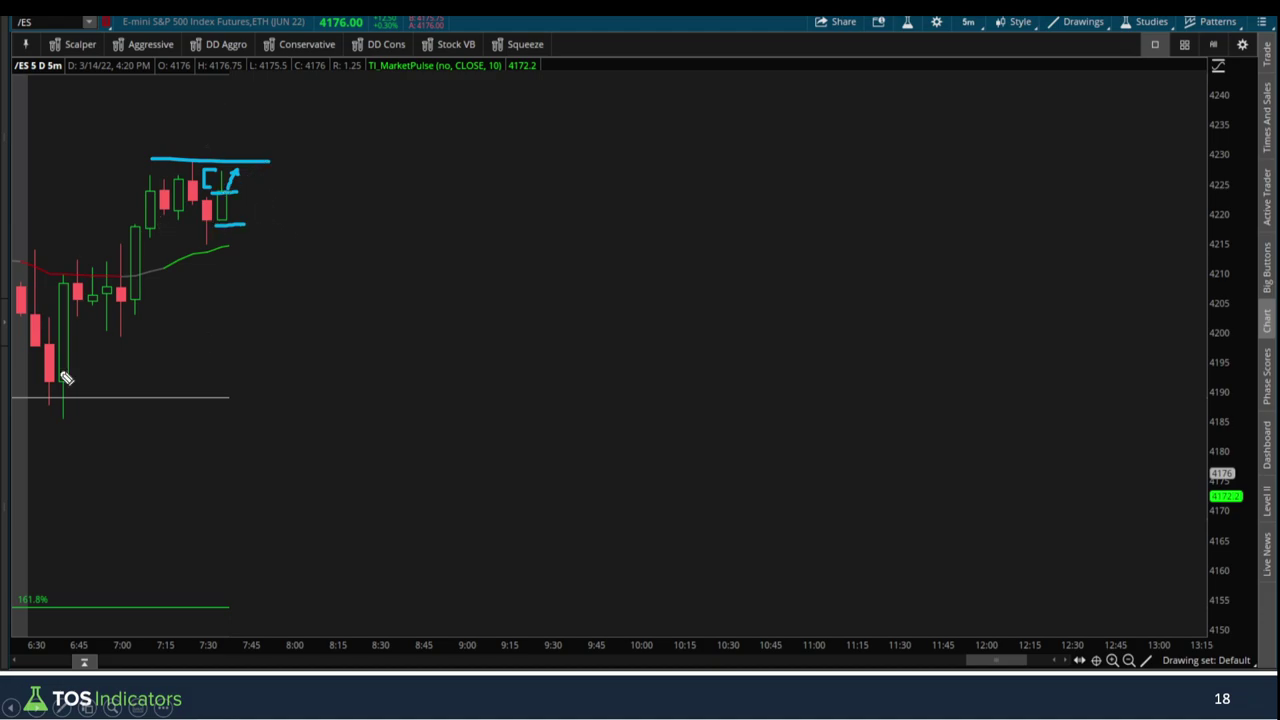
pyautogui.moveTo(181, 176); pyautogui.dragTo(196, 214)
pyautogui.press('Escape')
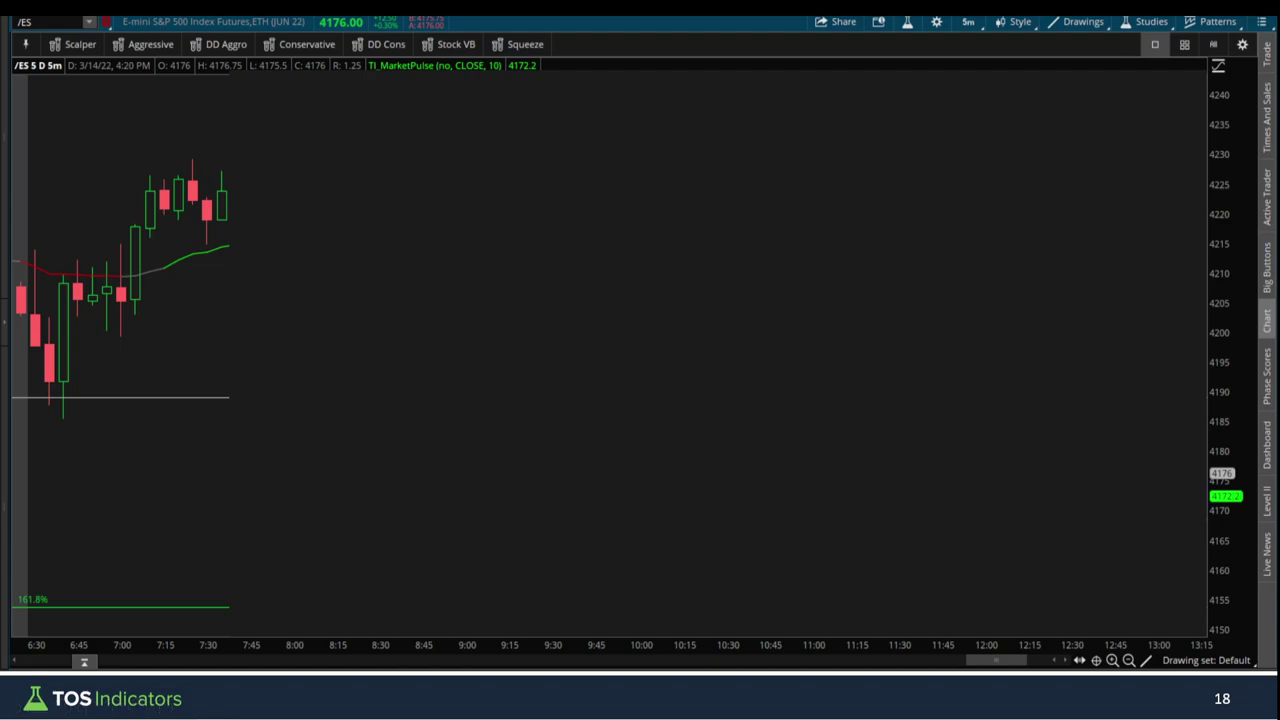
# Advance to slide 19, bracket the newest red candle, draw a line across the recent highs, and erase the ink.
pyautogui.press('Right')
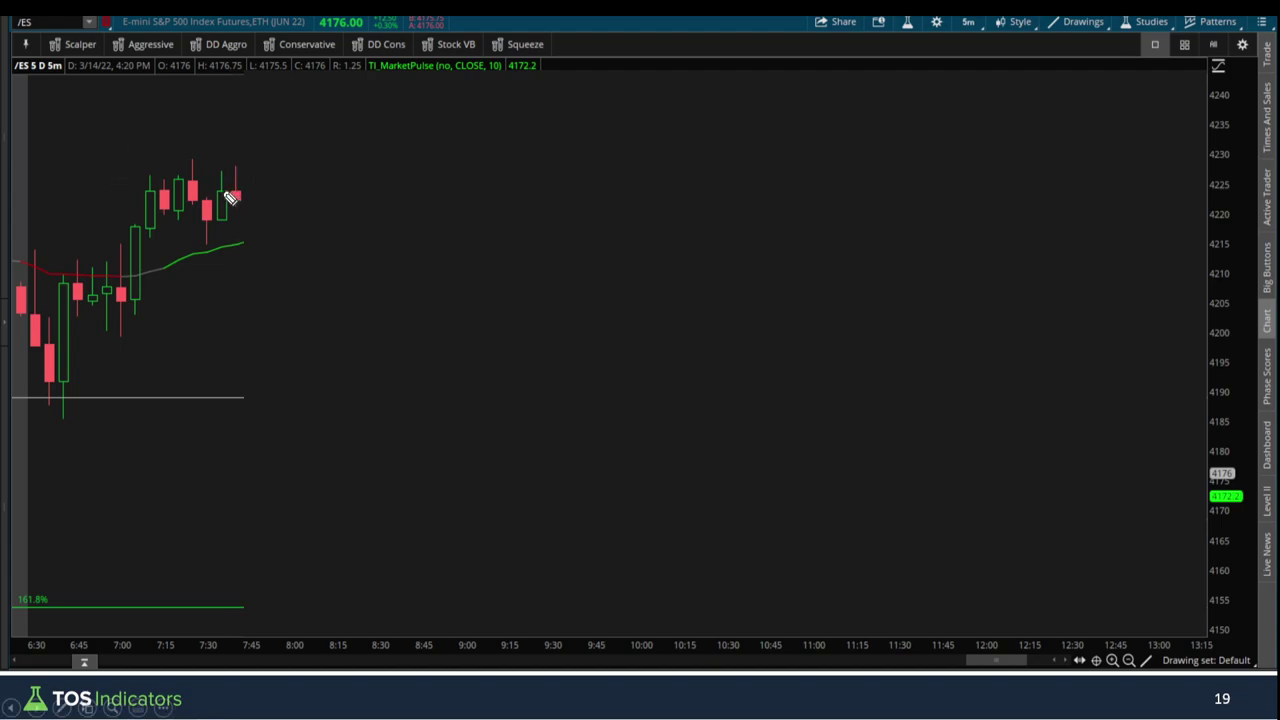
pyautogui.moveTo(222, 190); pyautogui.dragTo(243, 172)
pyautogui.hotkey('ctrl', 'z')
pyautogui.moveTo(234, 206)
pyautogui.mouseDown()
pyautogui.moveTo(249, 197)
pyautogui.moveTo(236, 205)
pyautogui.mouseUp()
pyautogui.hotkey('ctrl', 'z')
pyautogui.moveTo(240, 161); pyautogui.dragTo(243, 203)
pyautogui.moveTo(106, 169); pyautogui.dragTo(250, 168)
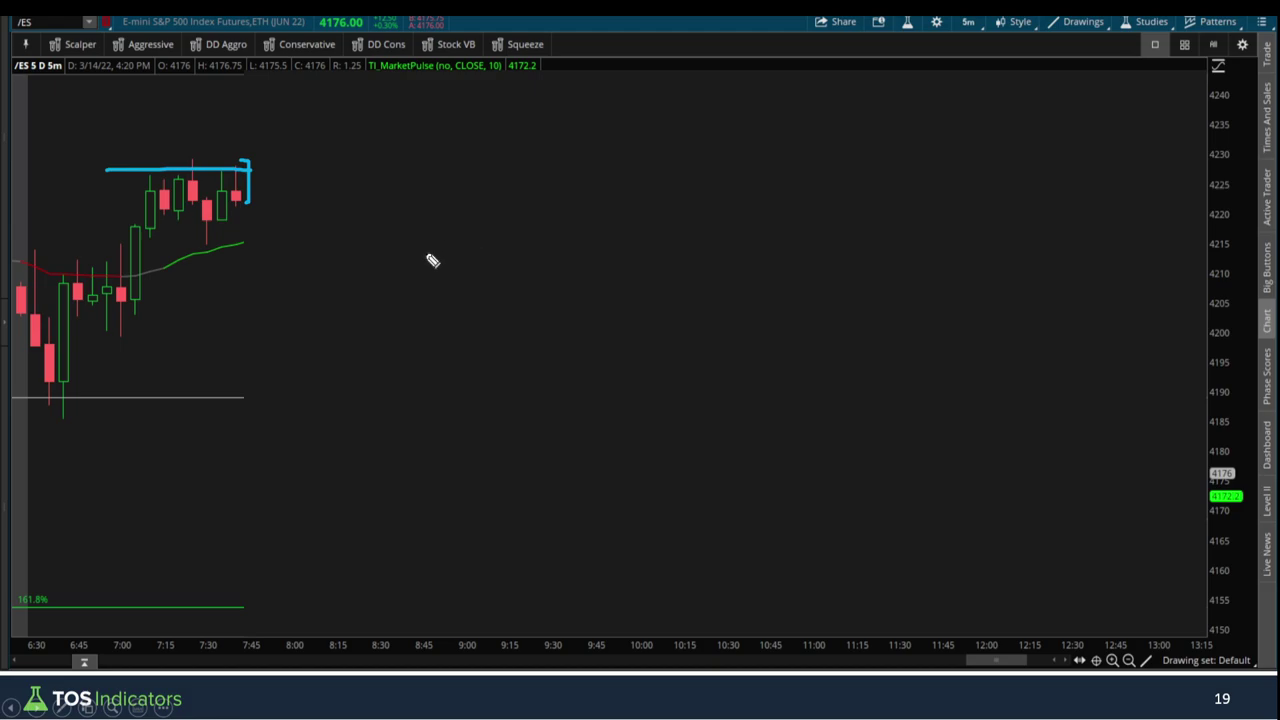
pyautogui.press('e')
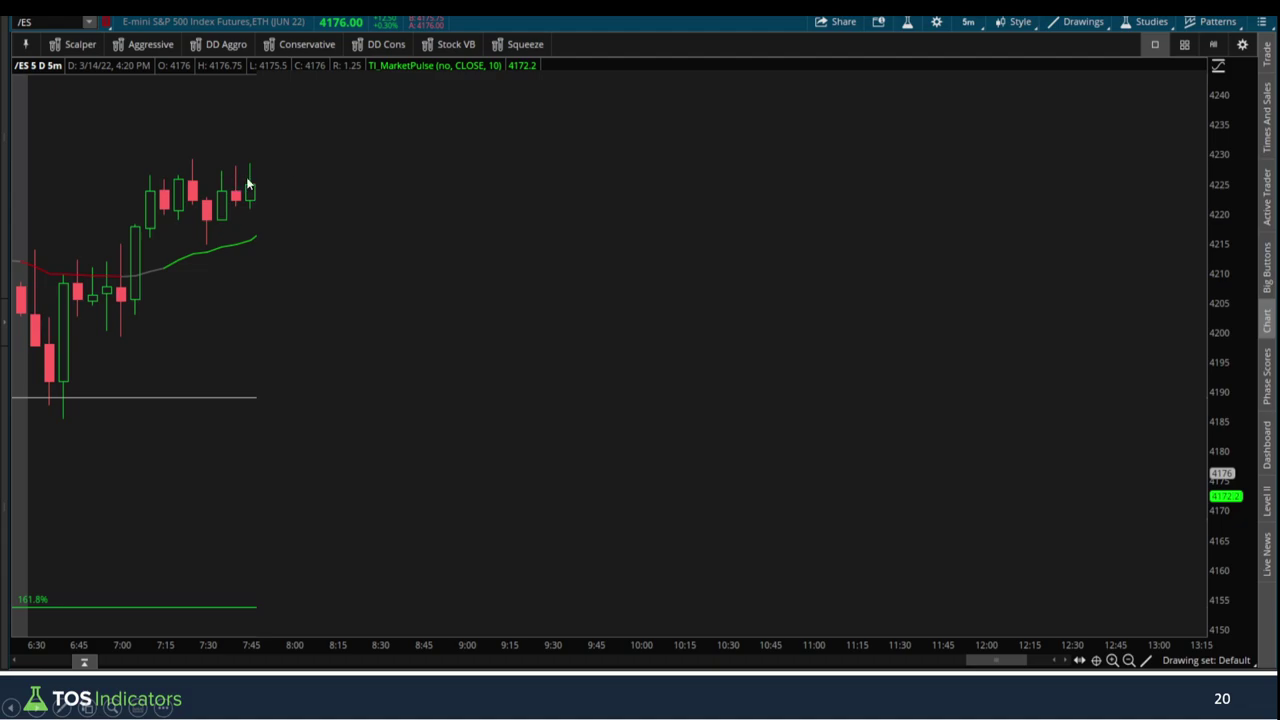
# Mark the resistance at the newest candle on slide 20, draw a line across the previous highs on slide 21, and clear the ink.
pyautogui.moveTo(213, 175); pyautogui.dragTo(300, 171)
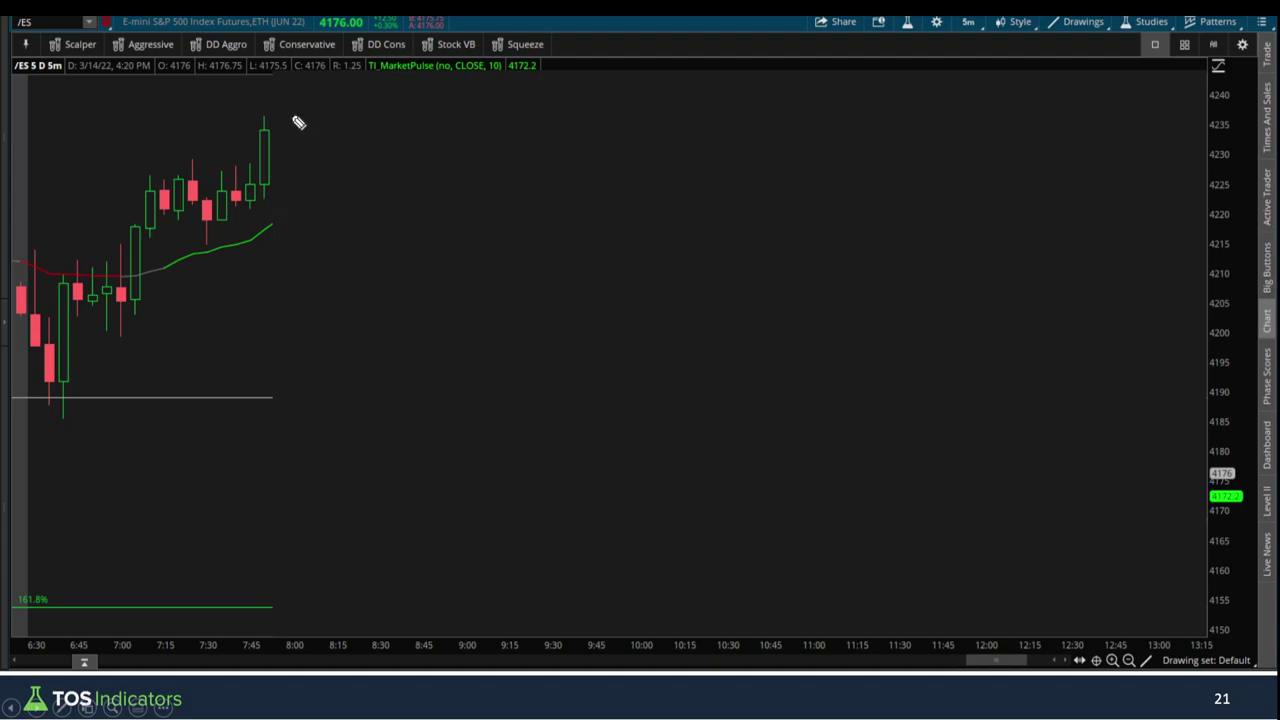
pyautogui.moveTo(237, 186); pyautogui.dragTo(282, 185)
pyautogui.hotkey('ctrl', 'z')
pyautogui.moveTo(146, 158); pyautogui.dragTo(286, 157)
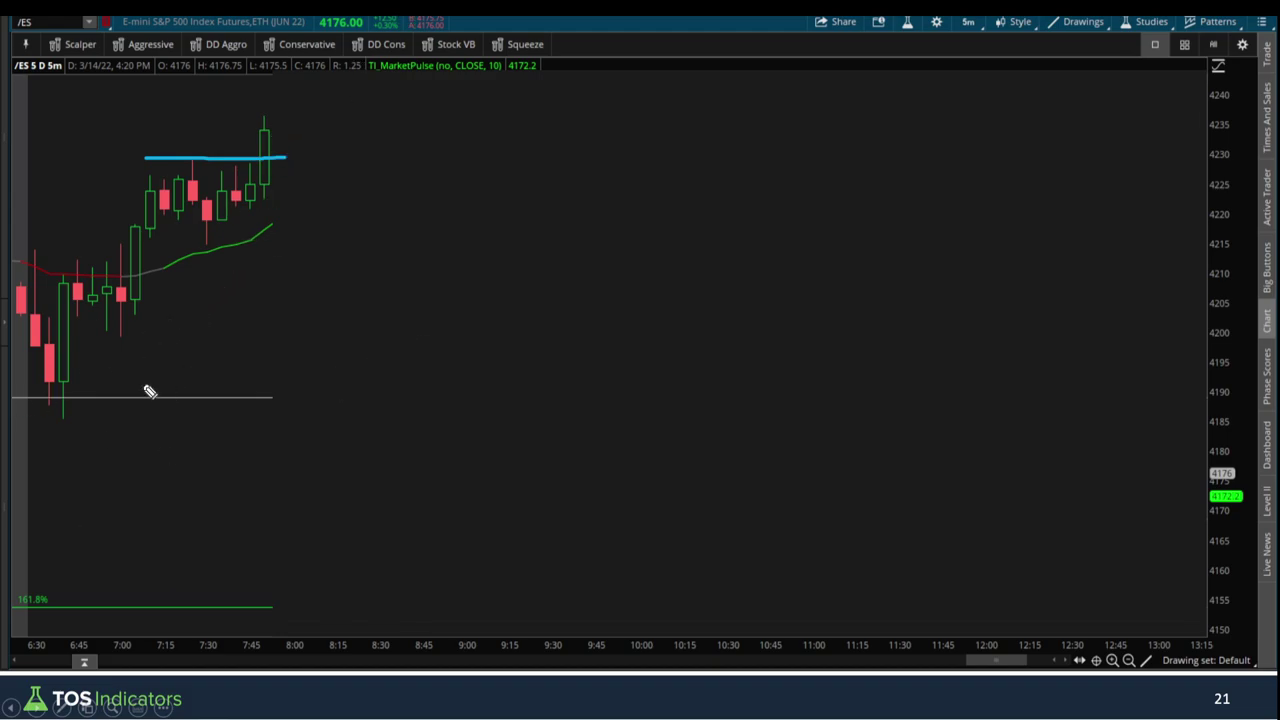
pyautogui.press('Escape')
pyautogui.click(265, 131)
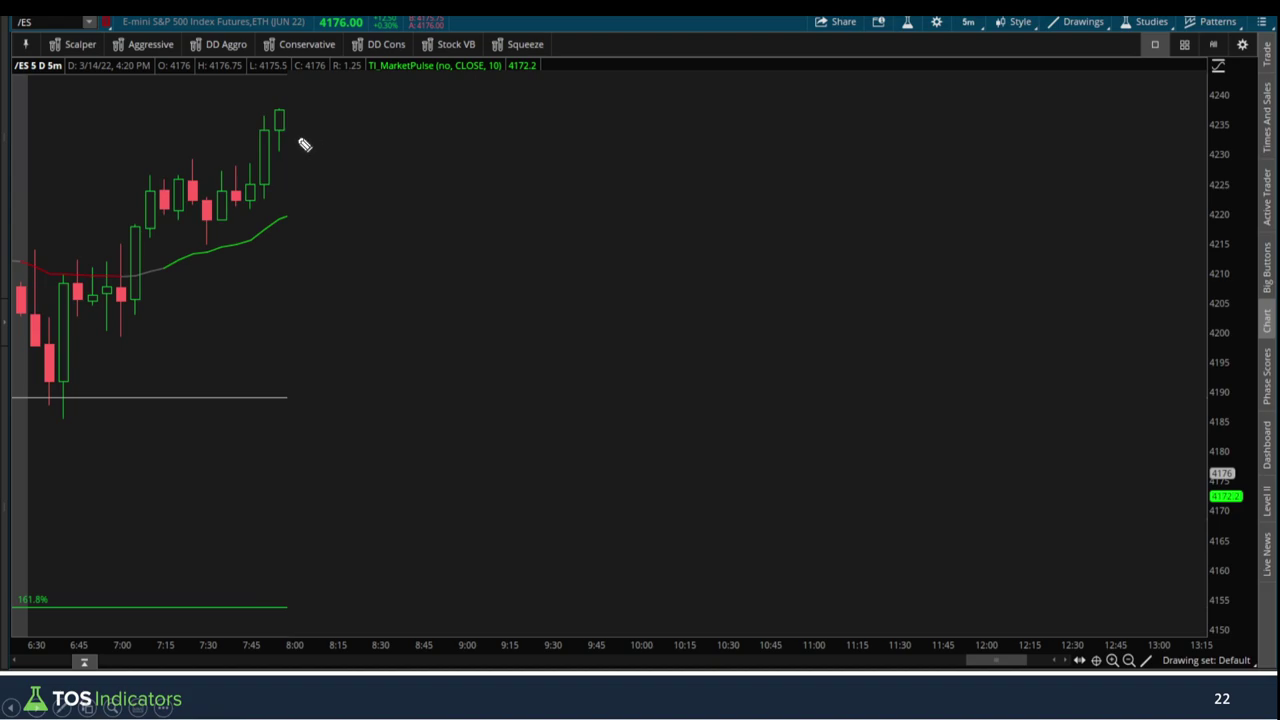
# On slide 22, mark the newest candle's close, bracket the last two green candles and the newest candle, and clear the ink.
pyautogui.moveTo(269, 107); pyautogui.dragTo(286, 107)
pyautogui.moveTo(257, 111)
pyautogui.mouseDown()
pyautogui.moveTo(247, 190)
pyautogui.moveTo(260, 187)
pyautogui.mouseUp()
pyautogui.moveTo(288, 111); pyautogui.dragTo(290, 140)
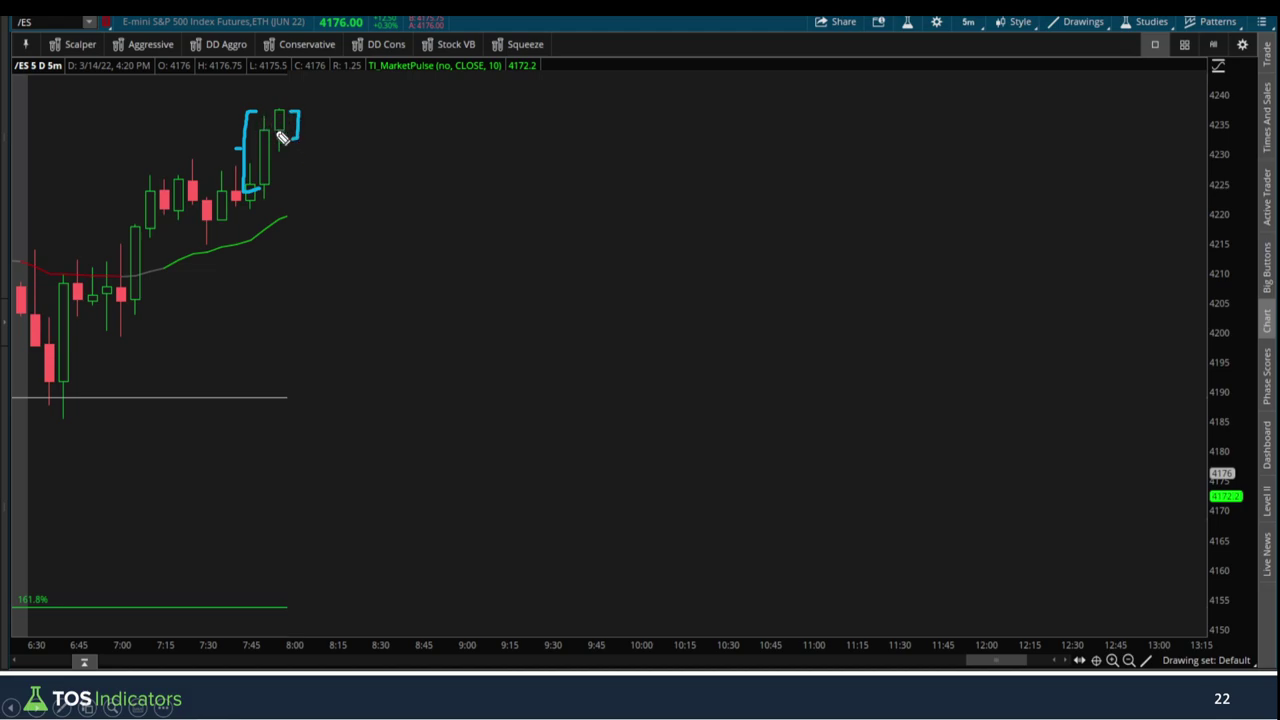
pyautogui.press('Escape')
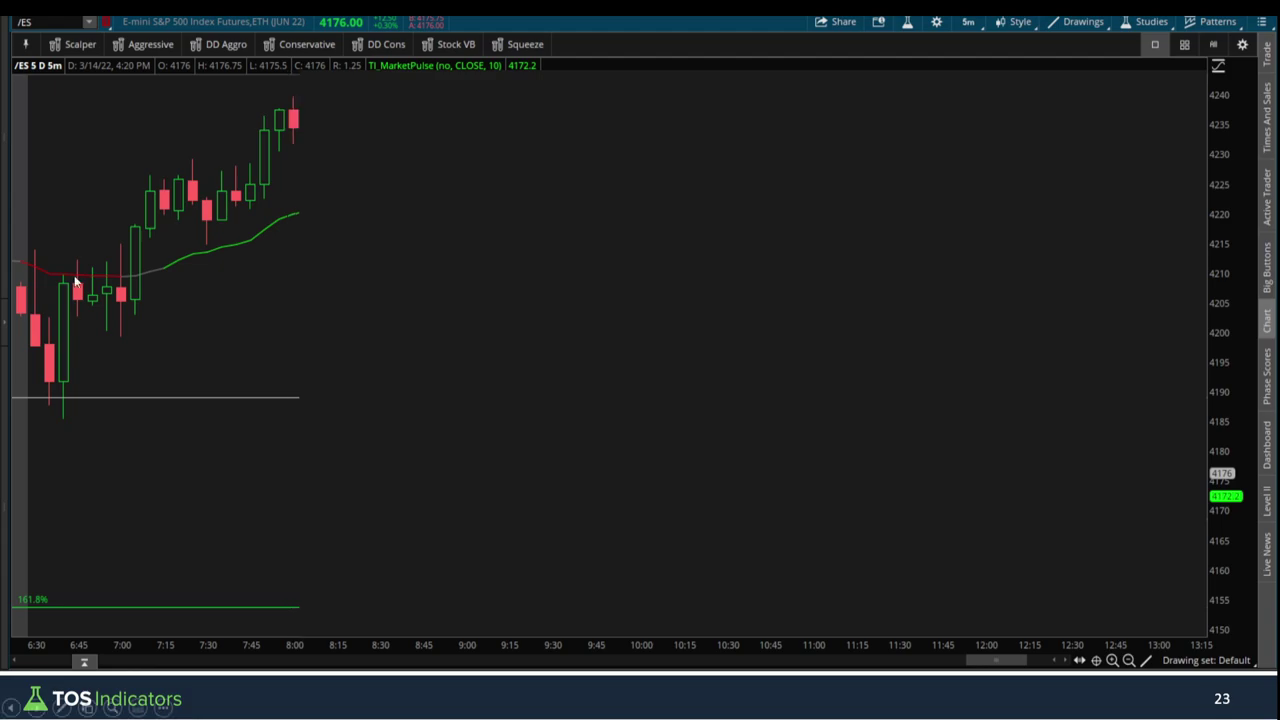
# On slide 23, draw a line at the newest red candle's low, clear it, and advance to slide 24.
pyautogui.moveTo(259, 140); pyautogui.dragTo(322, 140)
pyautogui.press('Escape')
pyautogui.press('Right')
# On slide 24, mark the previous and newest candles' lows, bracket the large green breakout candle, mark the peak, and clear the ink.
pyautogui.moveTo(284, 141); pyautogui.dragTo(317, 141)
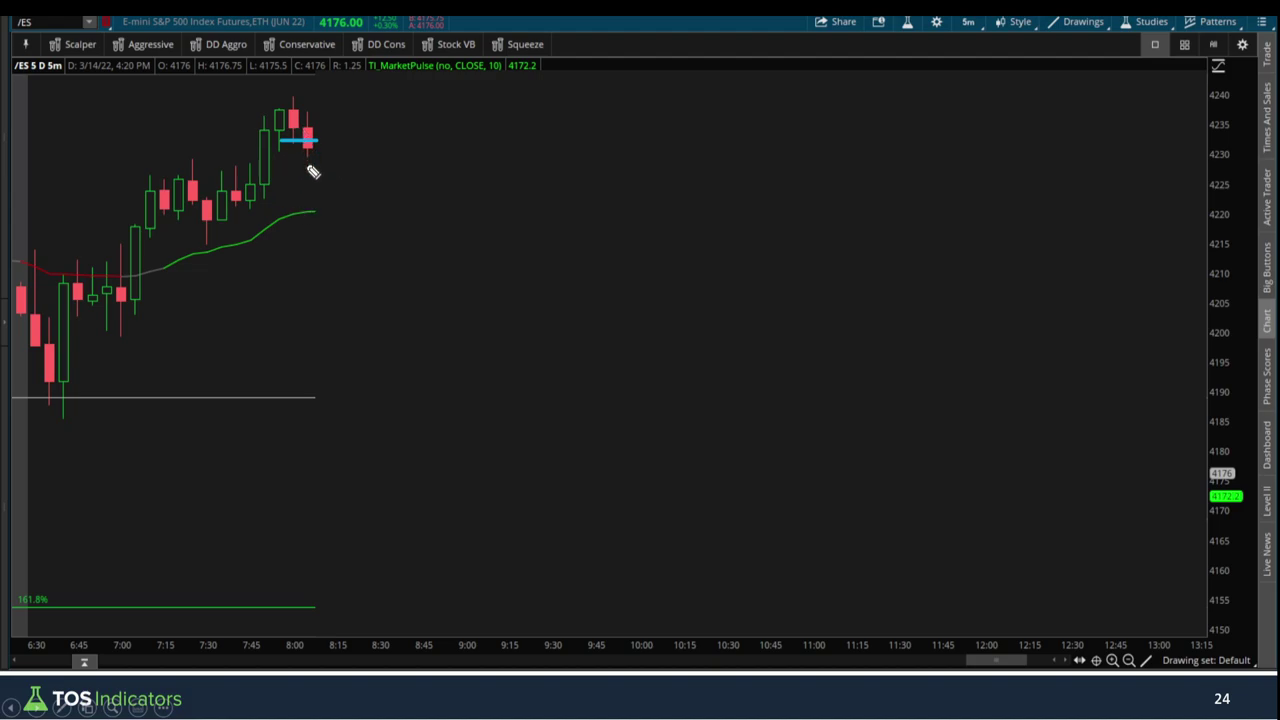
pyautogui.moveTo(320, 149)
pyautogui.mouseDown()
pyautogui.moveTo(314, 123)
pyautogui.moveTo(300, 128)
pyautogui.moveTo(325, 98)
pyautogui.mouseUp()
pyautogui.moveTo(274, 162); pyautogui.dragTo(332, 162)
pyautogui.moveTo(262, 196)
pyautogui.mouseDown()
pyautogui.moveTo(276, 197)
pyautogui.moveTo(276, 114)
pyautogui.moveTo(258, 113)
pyautogui.mouseUp()
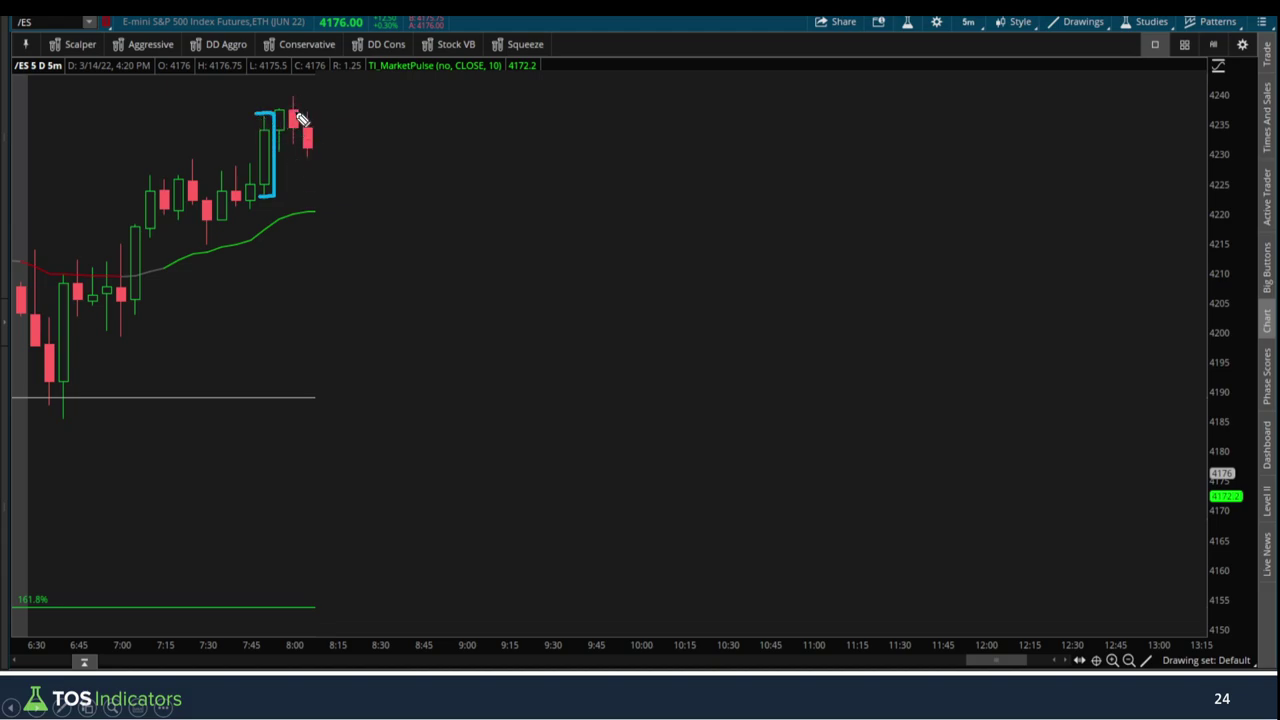
pyautogui.moveTo(291, 95); pyautogui.dragTo(312, 121)
pyautogui.press('Escape')
# Advance to slide 25, trace the rise and drop, underline the low and the 4225 price, add an upward arrow, and erase the ink.
pyautogui.press('Right')
pyautogui.hotkey('ctrl', 'p')
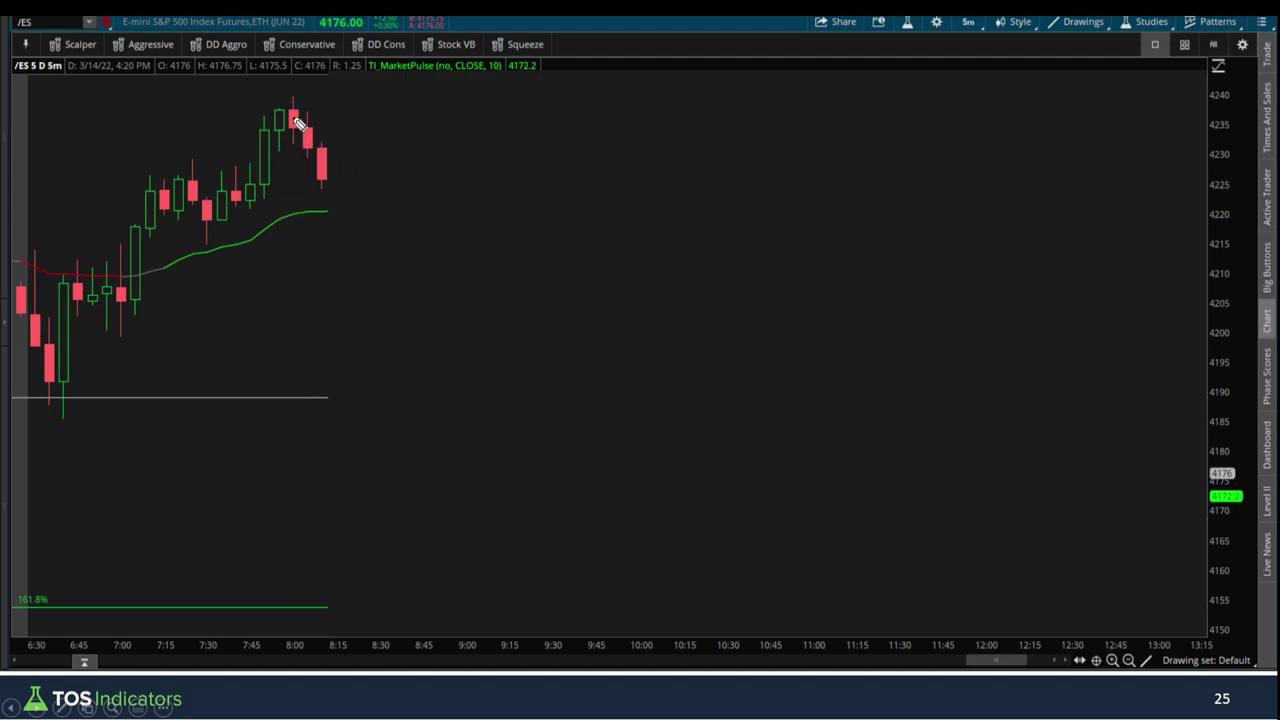
pyautogui.moveTo(296, 101)
pyautogui.mouseDown()
pyautogui.moveTo(331, 171)
pyautogui.moveTo(268, 137)
pyautogui.mouseUp()
pyautogui.moveTo(249, 188); pyautogui.dragTo(347, 188)
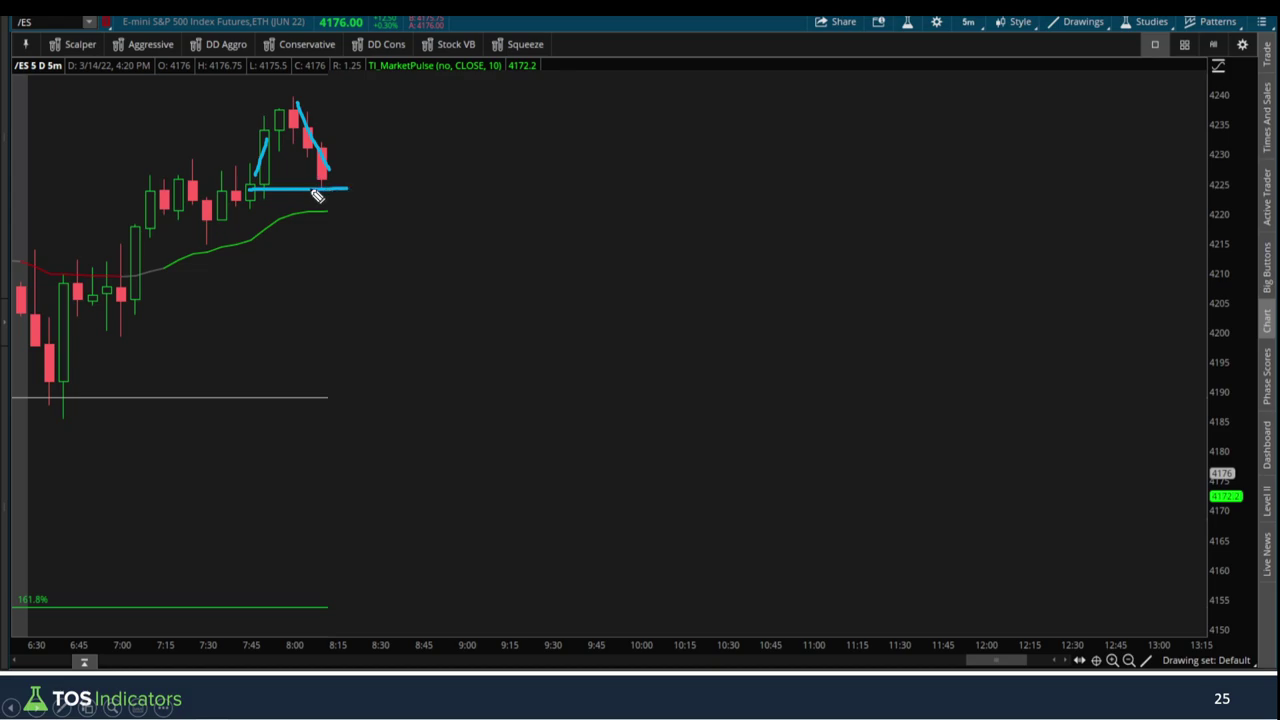
pyautogui.moveTo(1208, 193); pyautogui.dragTo(1236, 192)
pyautogui.moveTo(330, 186); pyautogui.dragTo(368, 137)
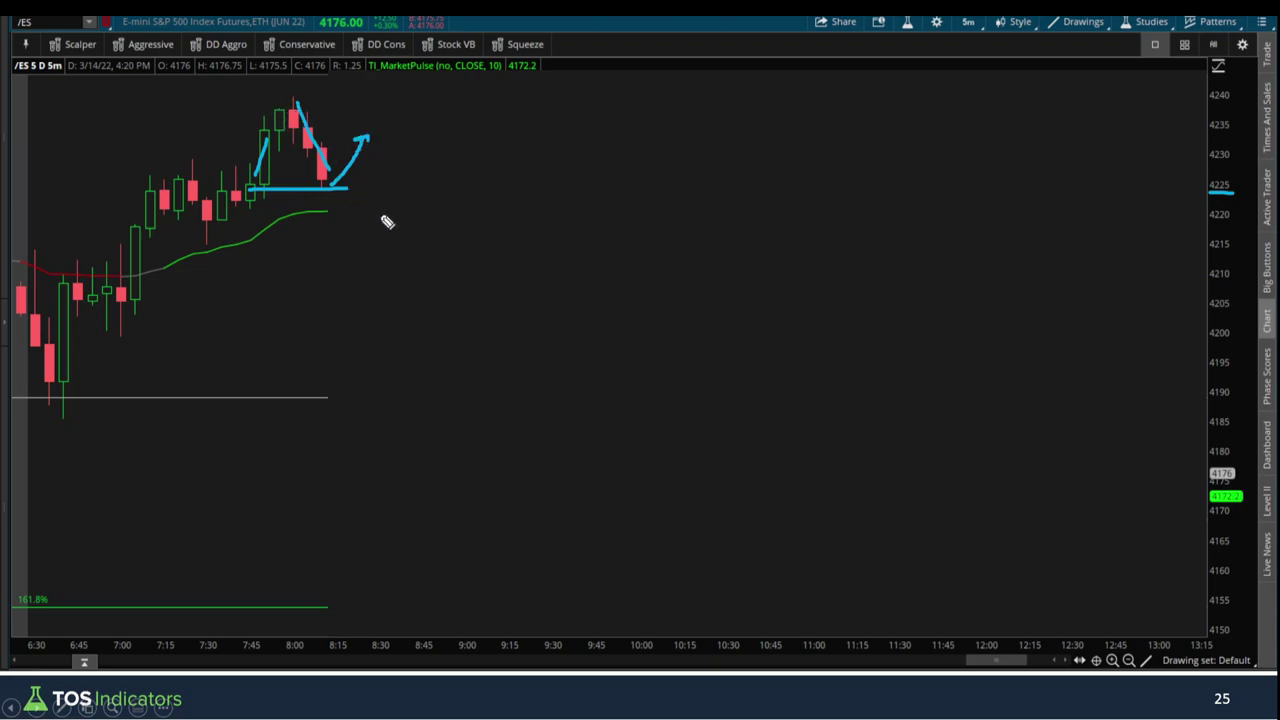
pyautogui.press('e')
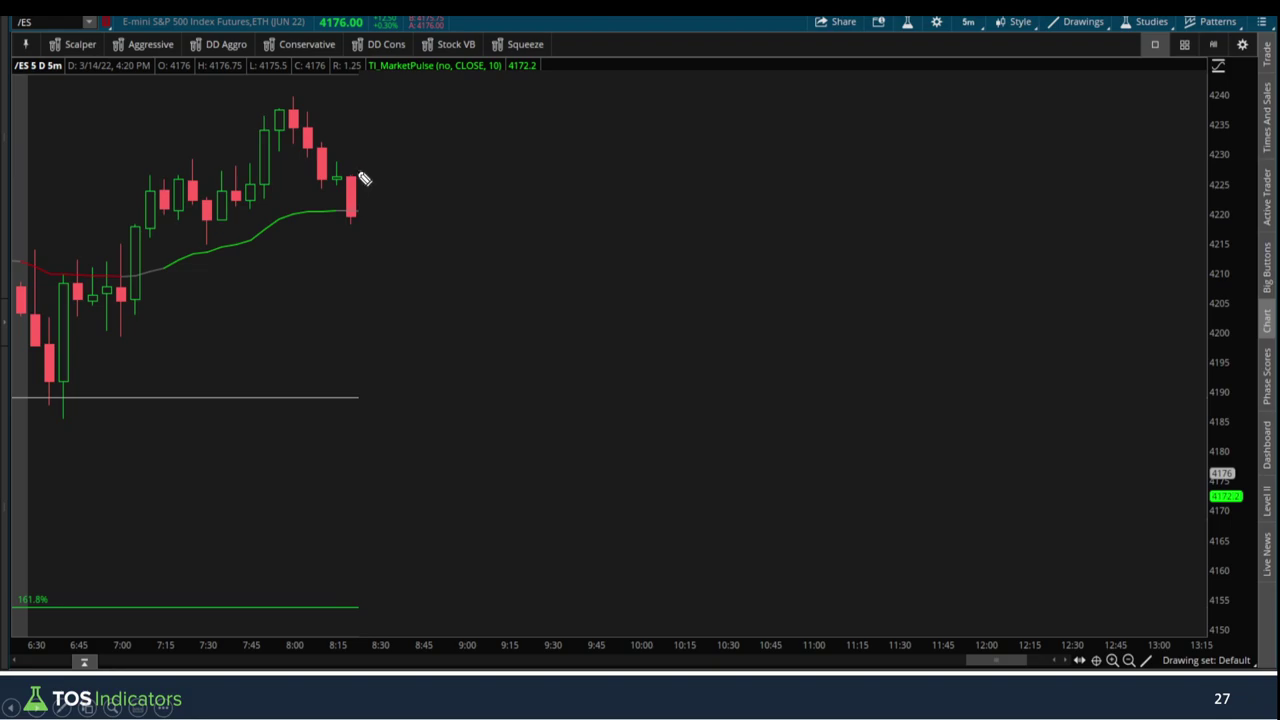
# On slide 27, circle the newest red candle, box the large green candle before the peak, and erase the ink.
pyautogui.moveTo(360, 177)
pyautogui.mouseDown()
pyautogui.moveTo(336, 184)
pyautogui.moveTo(340, 229)
pyautogui.moveTo(370, 200)
pyautogui.moveTo(363, 176)
pyautogui.mouseUp()
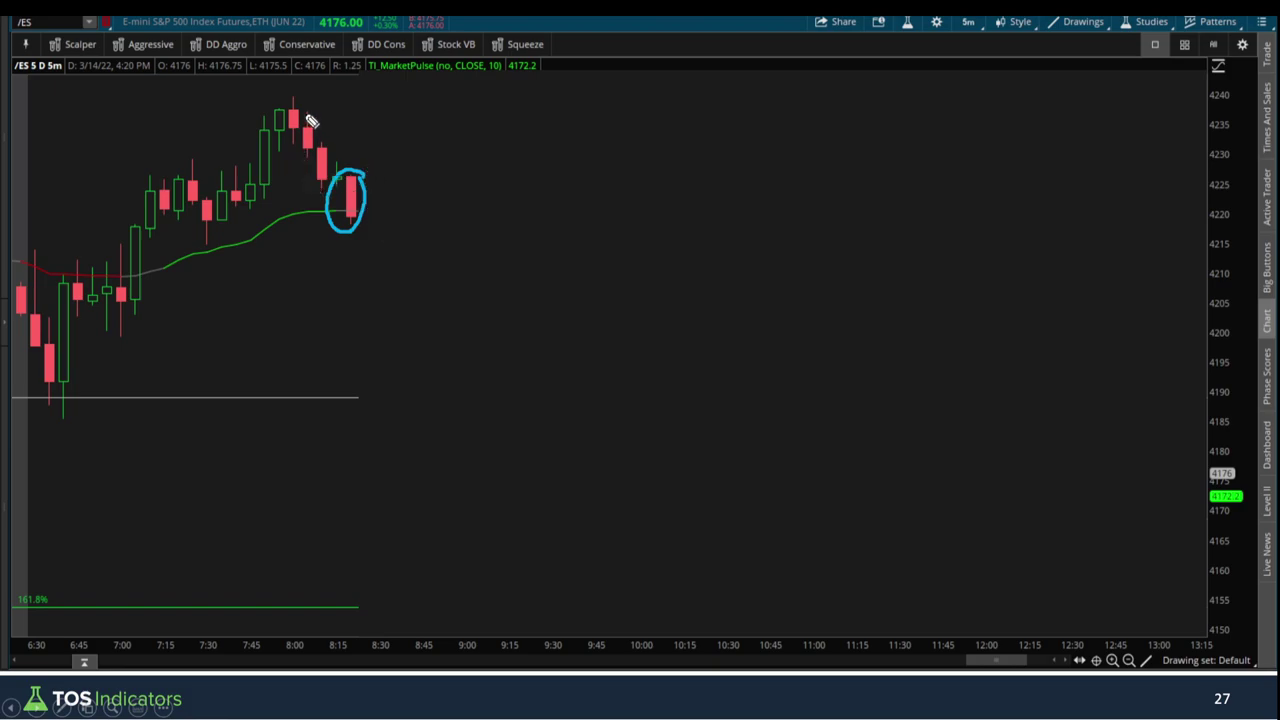
pyautogui.moveTo(259, 202)
pyautogui.mouseDown()
pyautogui.moveTo(280, 140)
pyautogui.moveTo(264, 101)
pyautogui.moveTo(260, 204)
pyautogui.mouseUp()
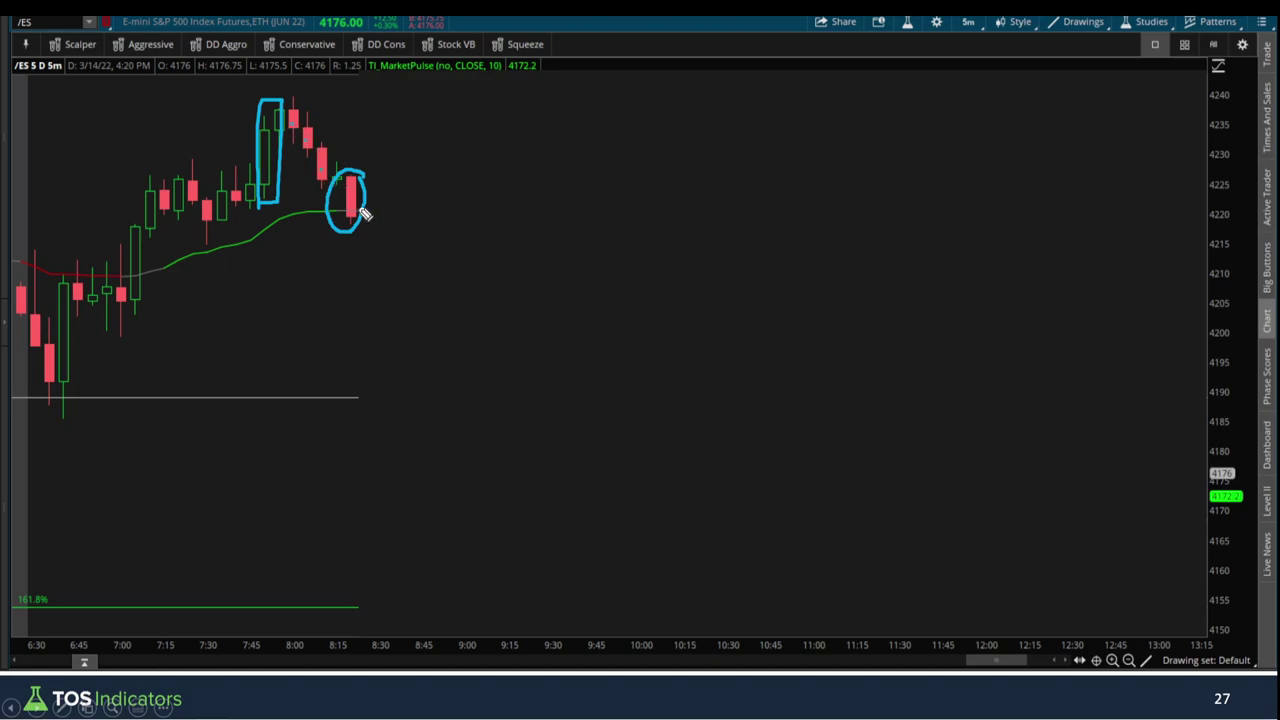
pyautogui.moveTo(368, 122); pyautogui.dragTo(336, 150)
pyautogui.press('e')
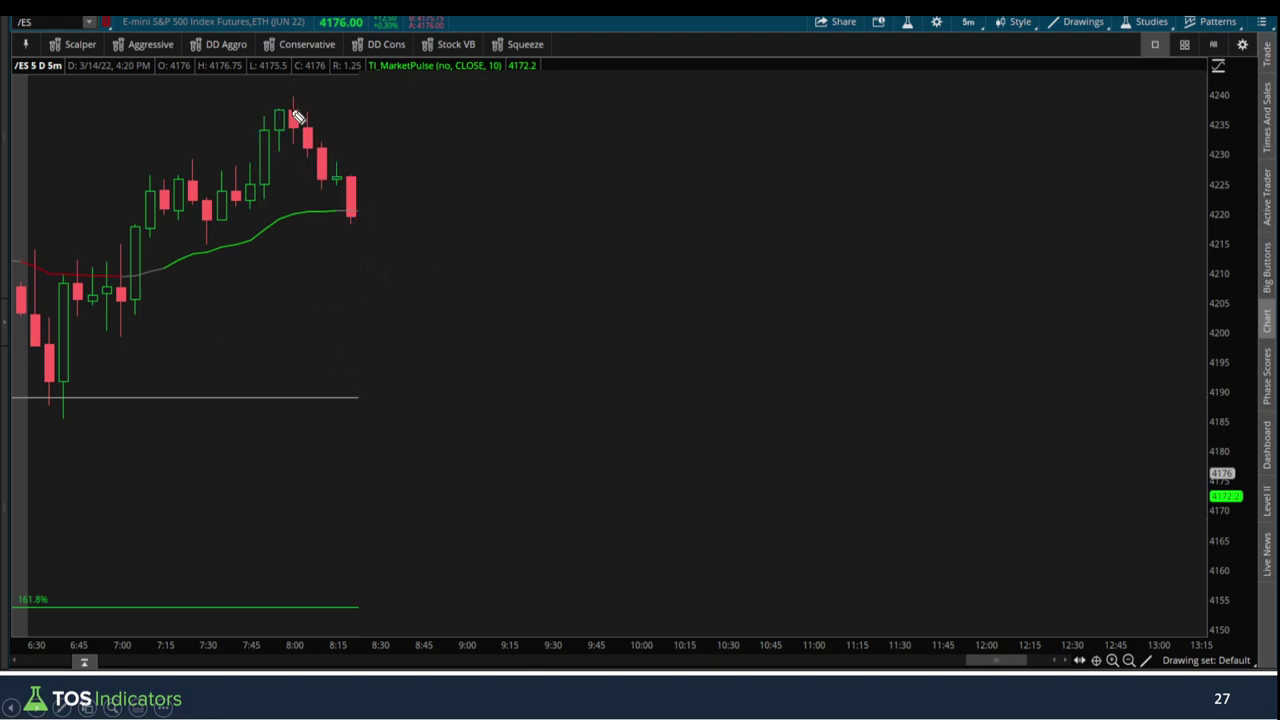
# Sketch a falling channel from the peak to the newest candle, circle its close at the moving average, and erase the ink.
pyautogui.moveTo(294, 98); pyautogui.dragTo(368, 195)
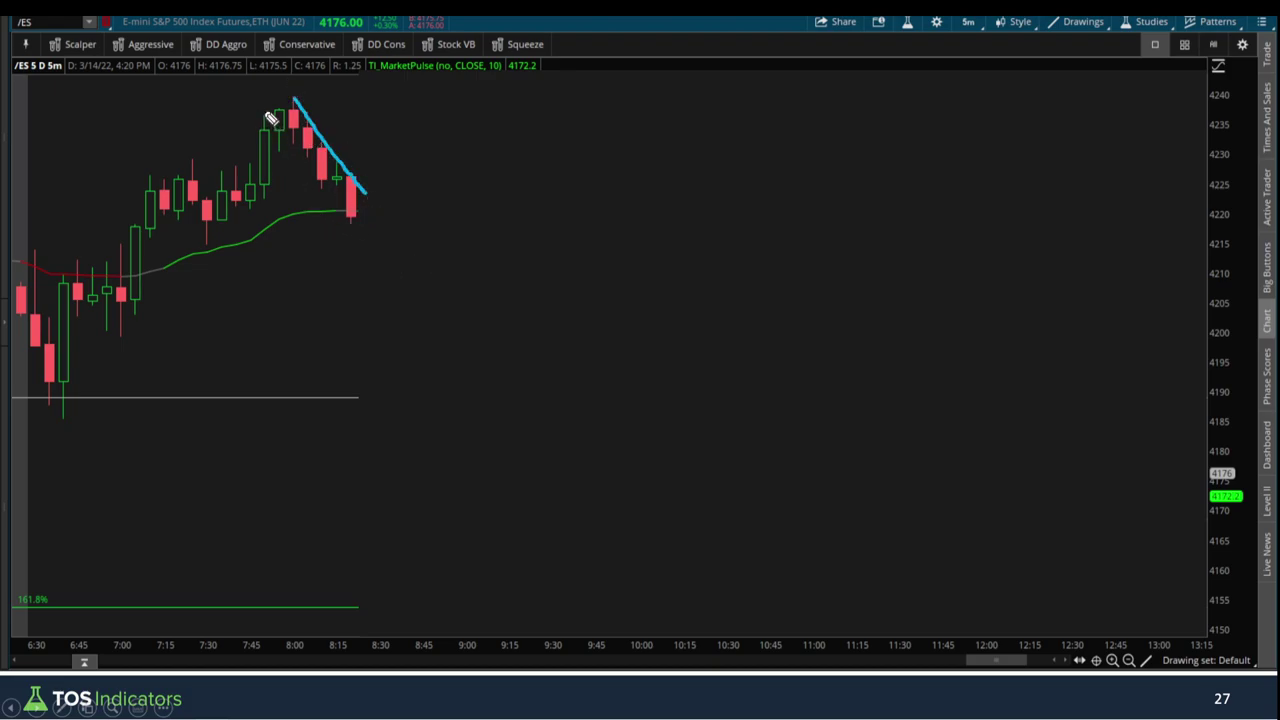
pyautogui.moveTo(265, 111); pyautogui.dragTo(352, 226)
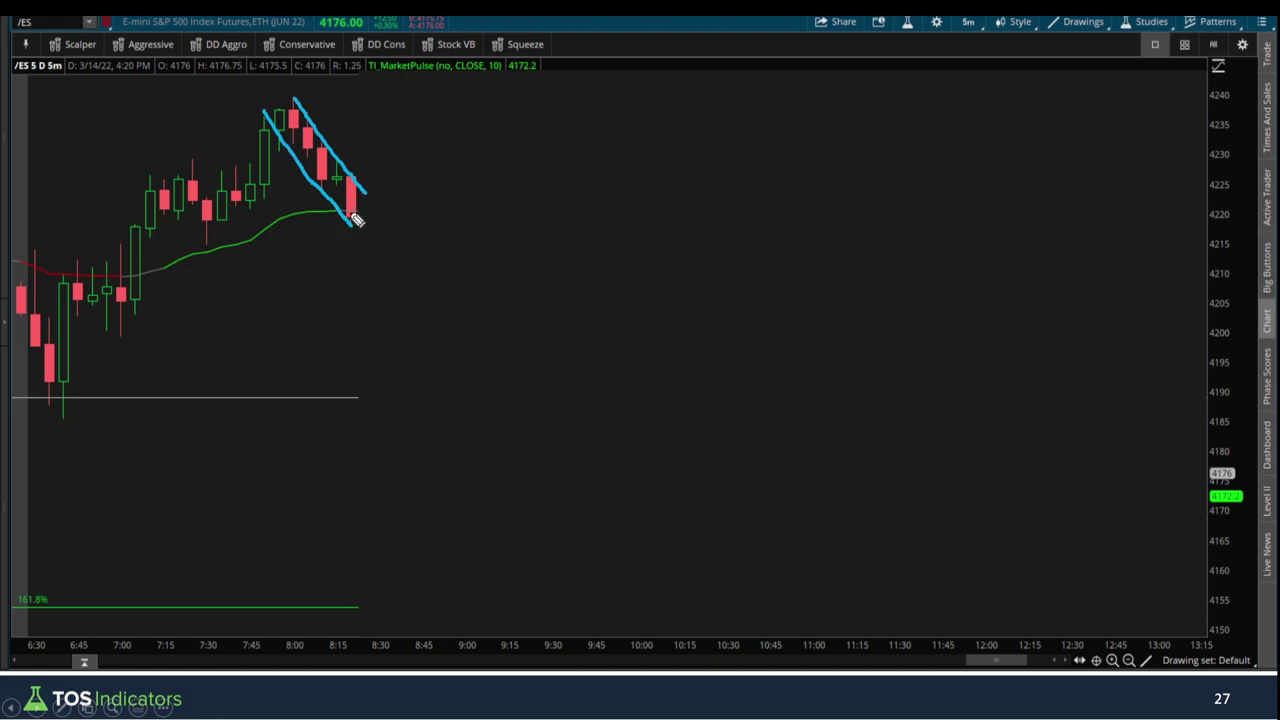
pyautogui.moveTo(356, 212)
pyautogui.mouseDown()
pyautogui.moveTo(384, 212)
pyautogui.moveTo(366, 223)
pyautogui.moveTo(396, 205)
pyautogui.mouseUp()
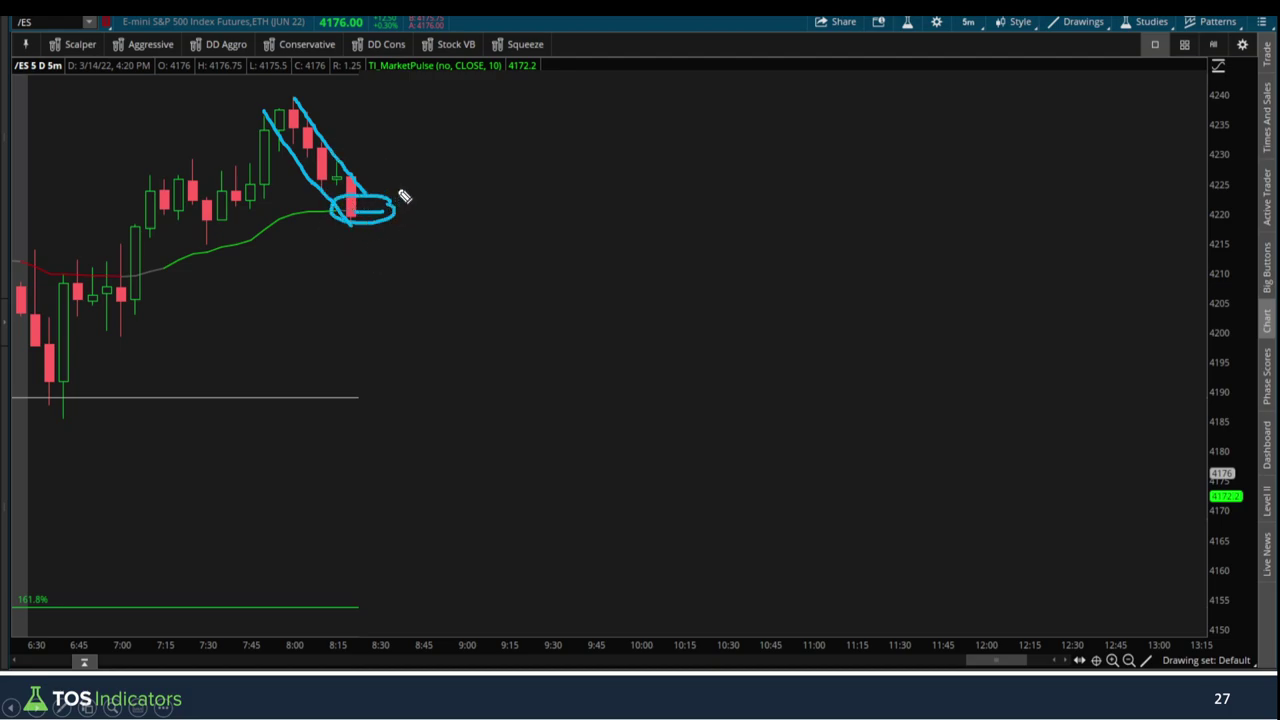
pyautogui.press('e')
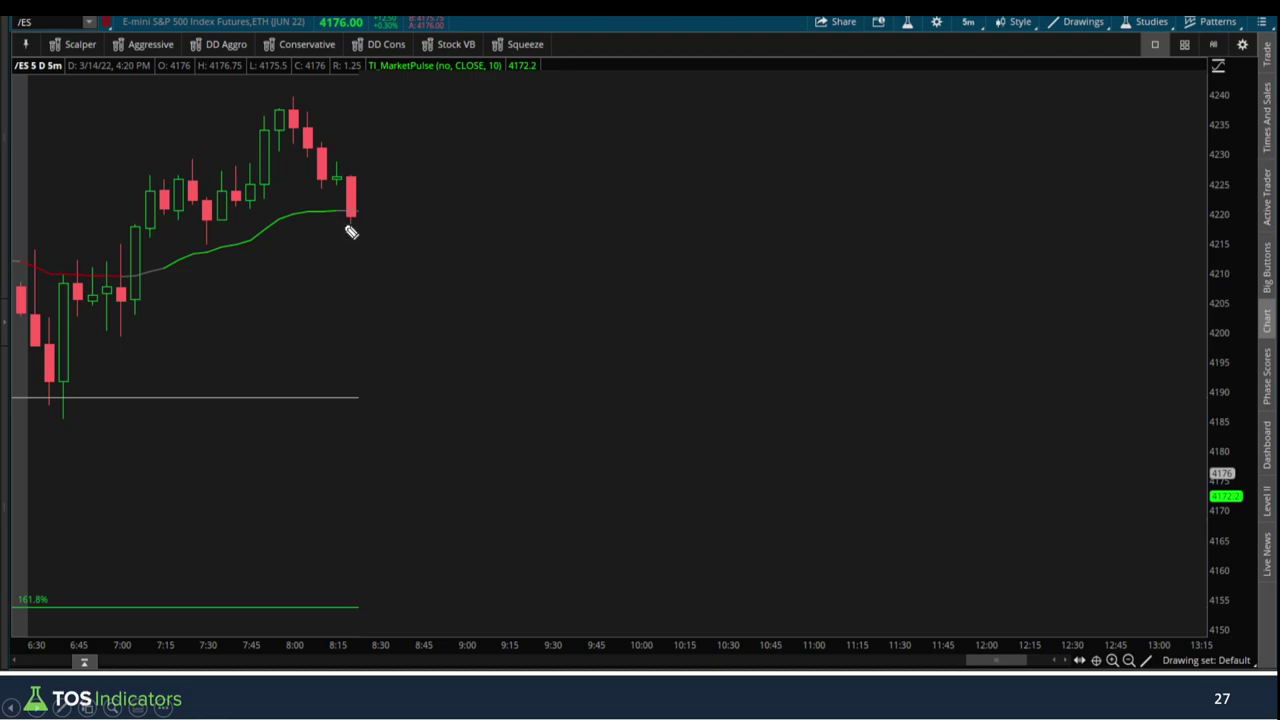
# Underline the newest candle's low, draw downward arrows toward the white horizontal level, mark that level, and clear the ink.
pyautogui.moveTo(336, 228)
pyautogui.mouseDown()
pyautogui.moveTo(378, 228)
pyautogui.moveTo(366, 272)
pyautogui.mouseUp()
pyautogui.moveTo(338, 397); pyautogui.dragTo(383, 398)
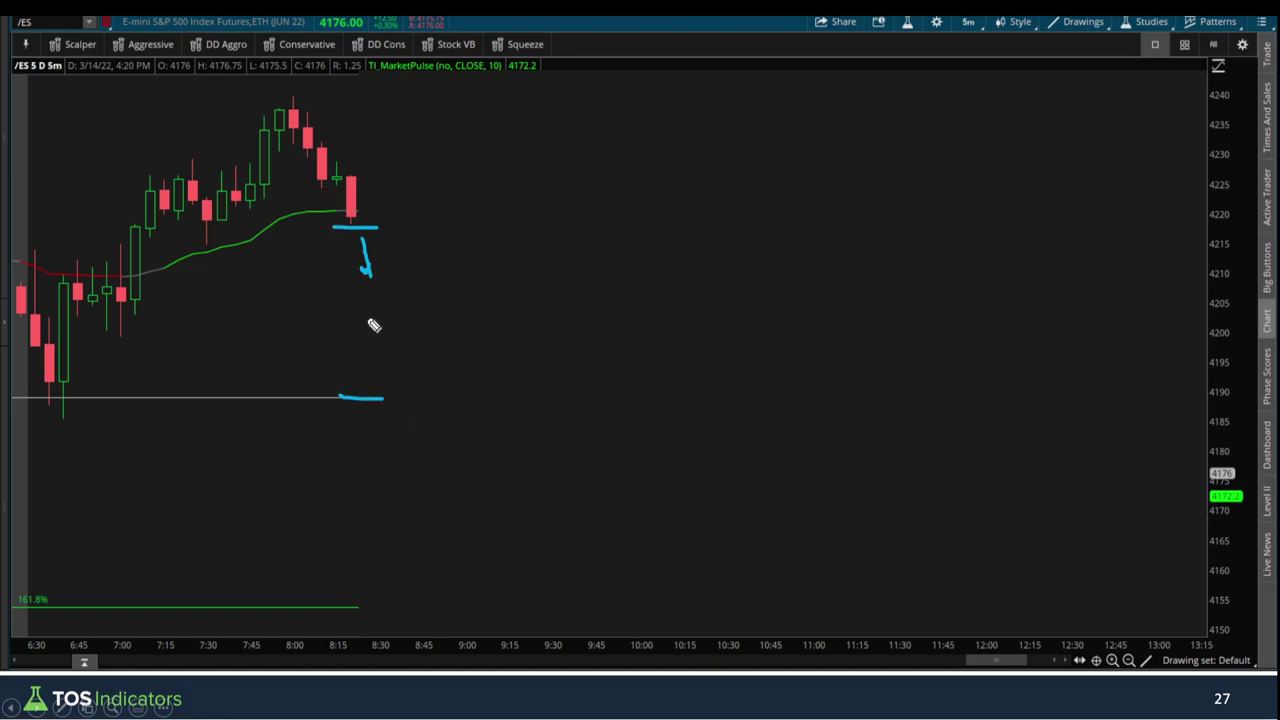
pyautogui.moveTo(318, 295); pyautogui.dragTo(355, 372)
pyautogui.press('Escape')
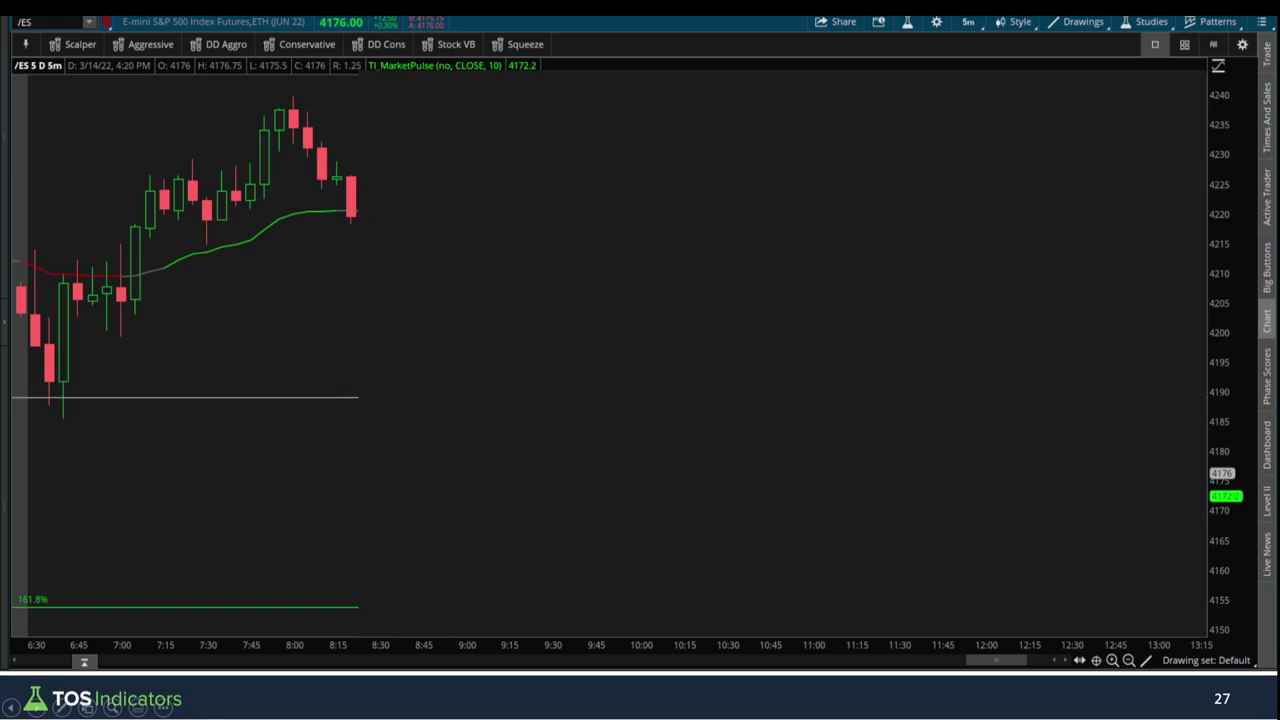
# Advance to slide 28, mark the newest candle's low, and draw a descending trendline from the peak.
pyautogui.press('Right')
pyautogui.moveTo(356, 231); pyautogui.dragTo(355, 242)
pyautogui.moveTo(294, 97); pyautogui.dragTo(406, 245)
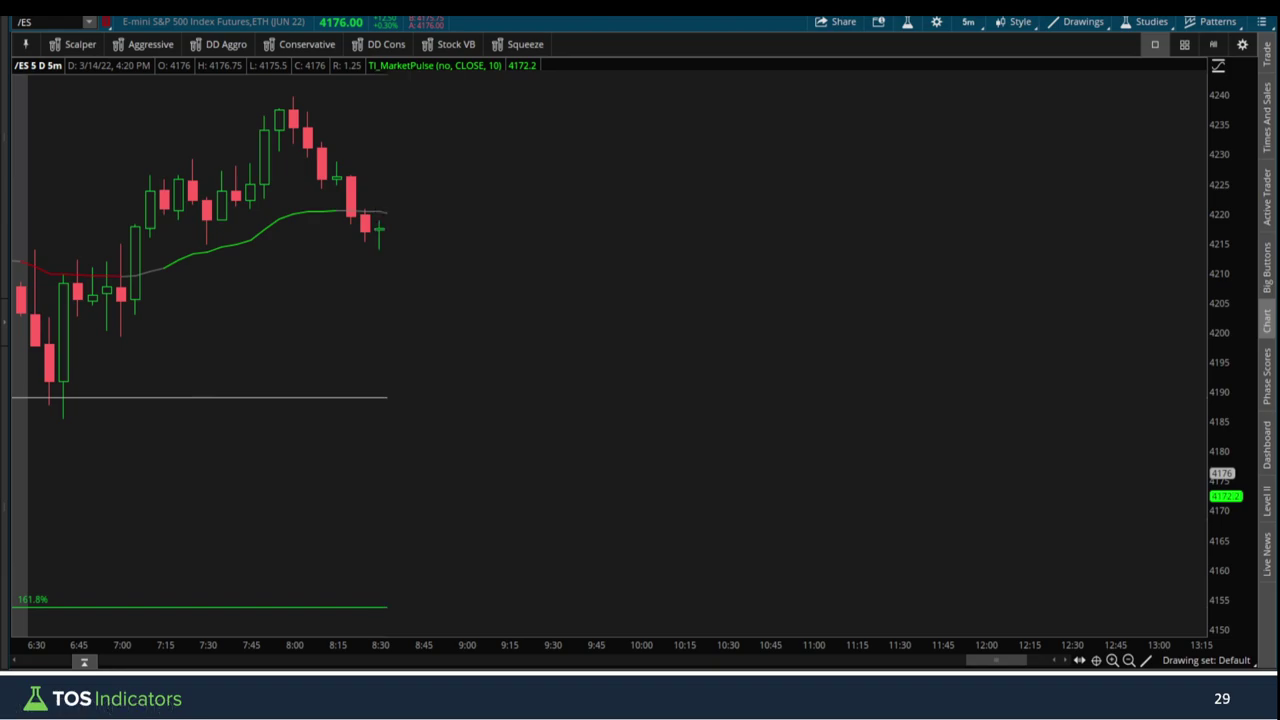
# On slide 29, mark the newest small candle's low and its body, and erase the ink.
pyautogui.click(382, 250)
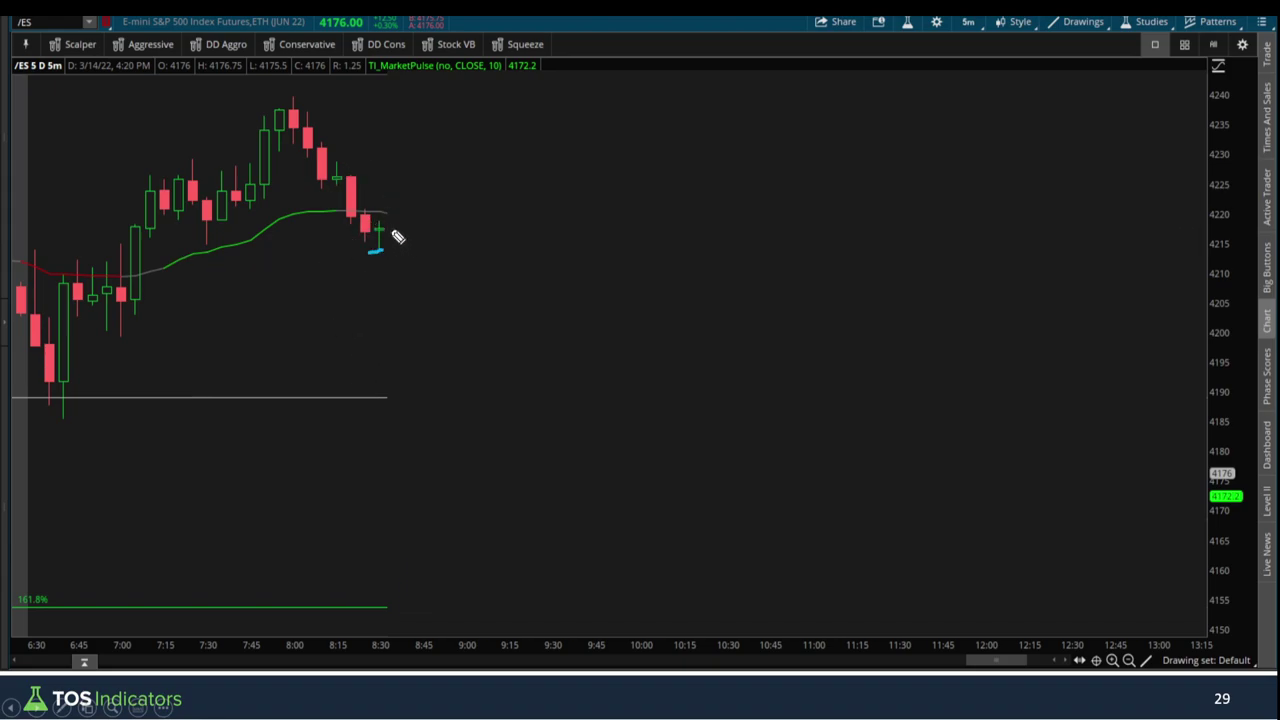
pyautogui.moveTo(386, 230)
pyautogui.mouseDown()
pyautogui.moveTo(396, 205)
pyautogui.moveTo(388, 217)
pyautogui.mouseUp()
pyautogui.press('e')
# Advance to slide 30, circle the newest red candle, mark its close, low and top, and clear the ink.
pyautogui.press('Right')
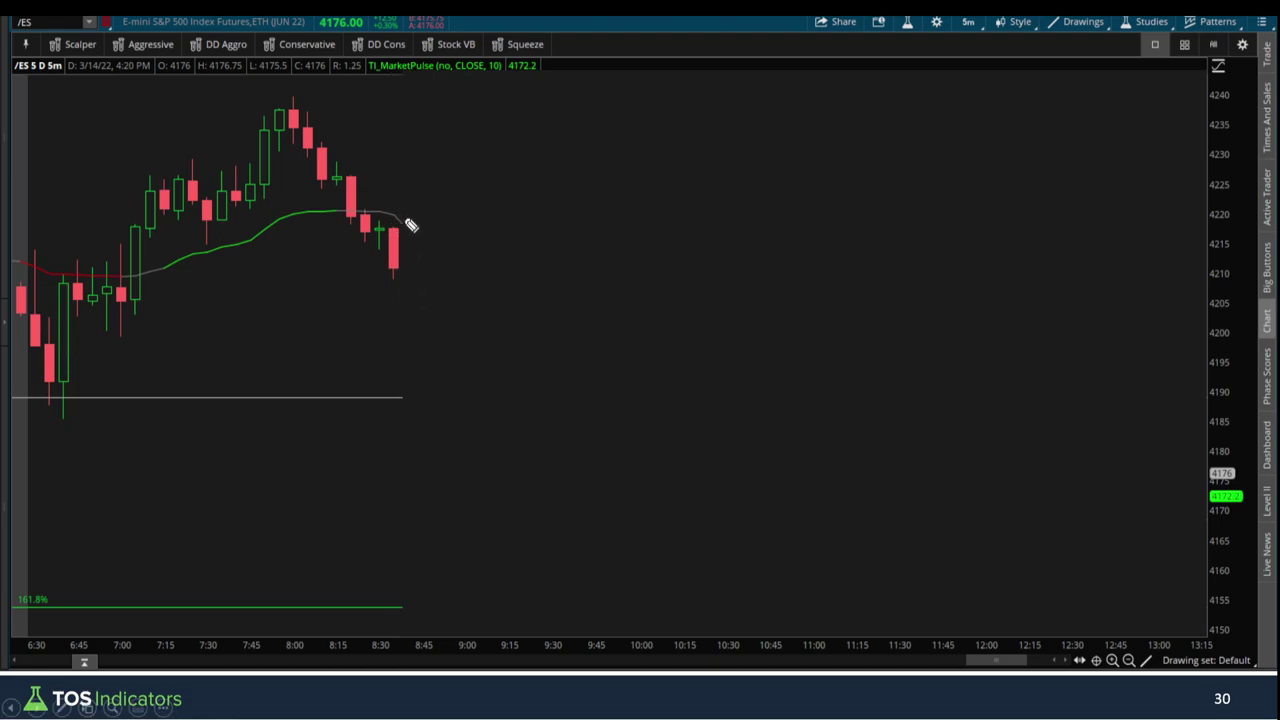
pyautogui.moveTo(408, 222)
pyautogui.mouseDown()
pyautogui.moveTo(388, 283)
pyautogui.moveTo(418, 221)
pyautogui.mouseUp()
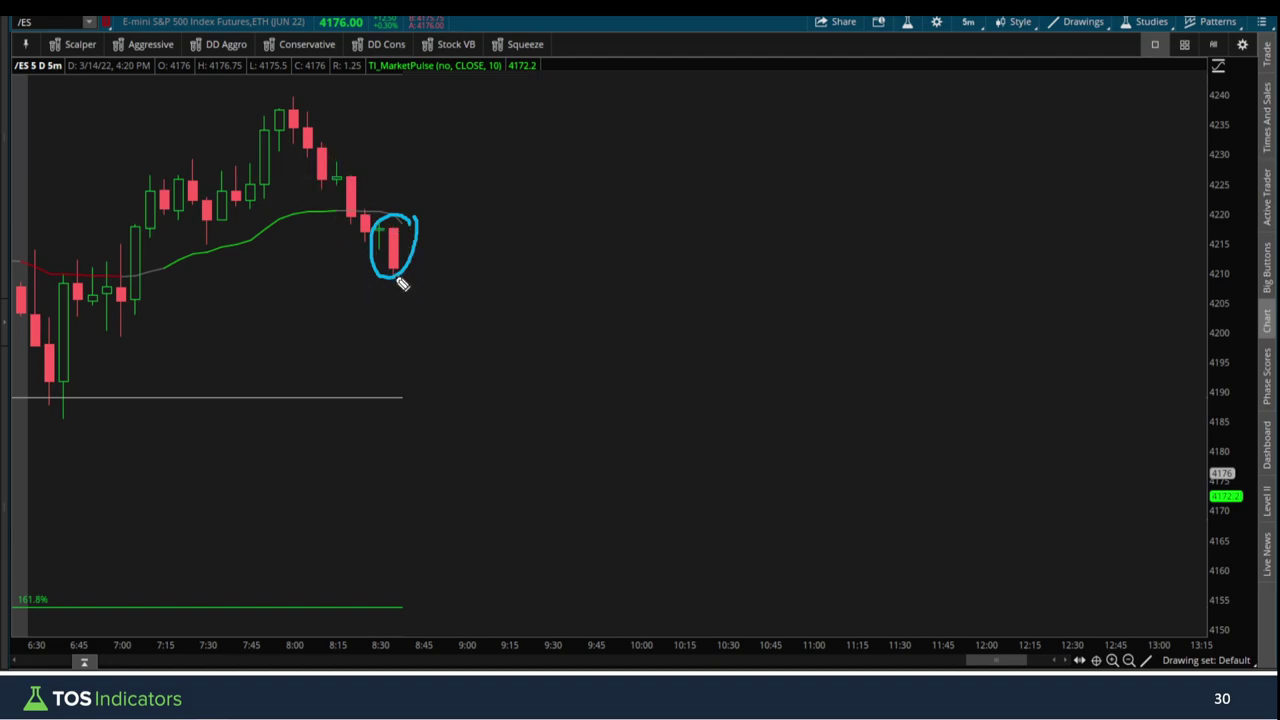
pyautogui.press('e')
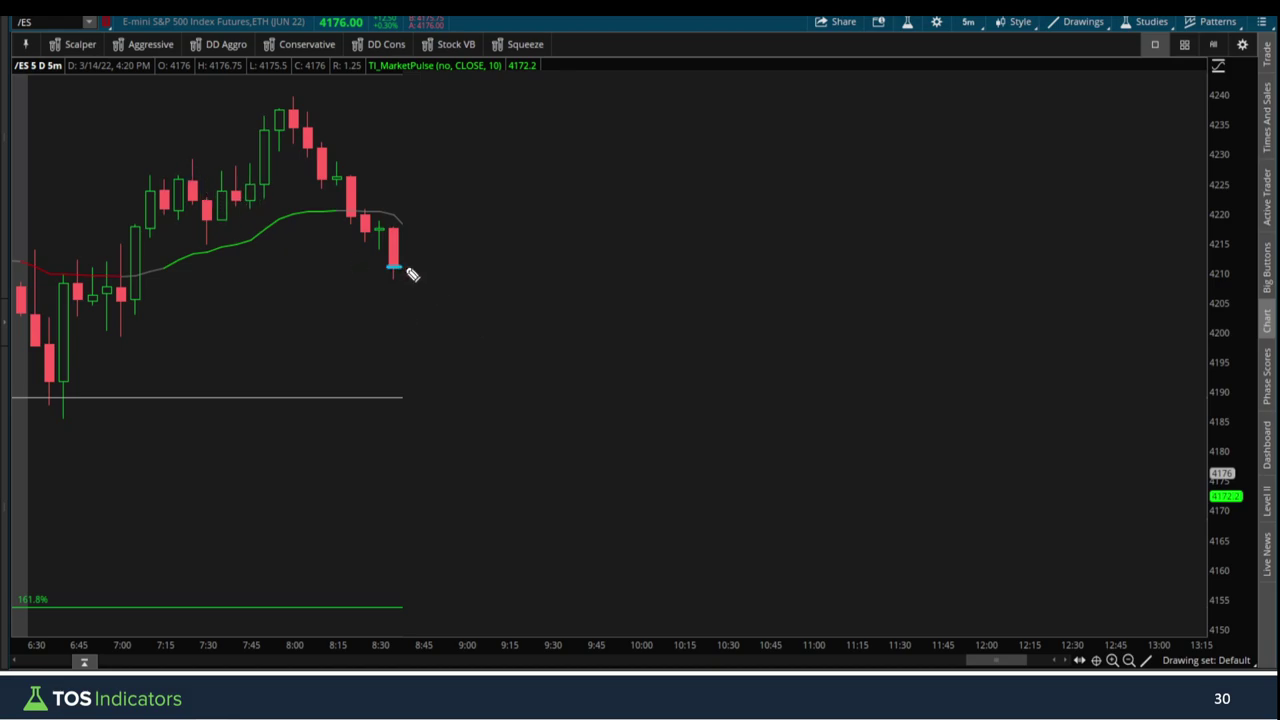
pyautogui.moveTo(407, 267)
pyautogui.mouseDown()
pyautogui.moveTo(387, 267)
pyautogui.moveTo(394, 281)
pyautogui.mouseUp()
pyautogui.moveTo(386, 219); pyautogui.dragTo(407, 219)
pyautogui.press('Escape')
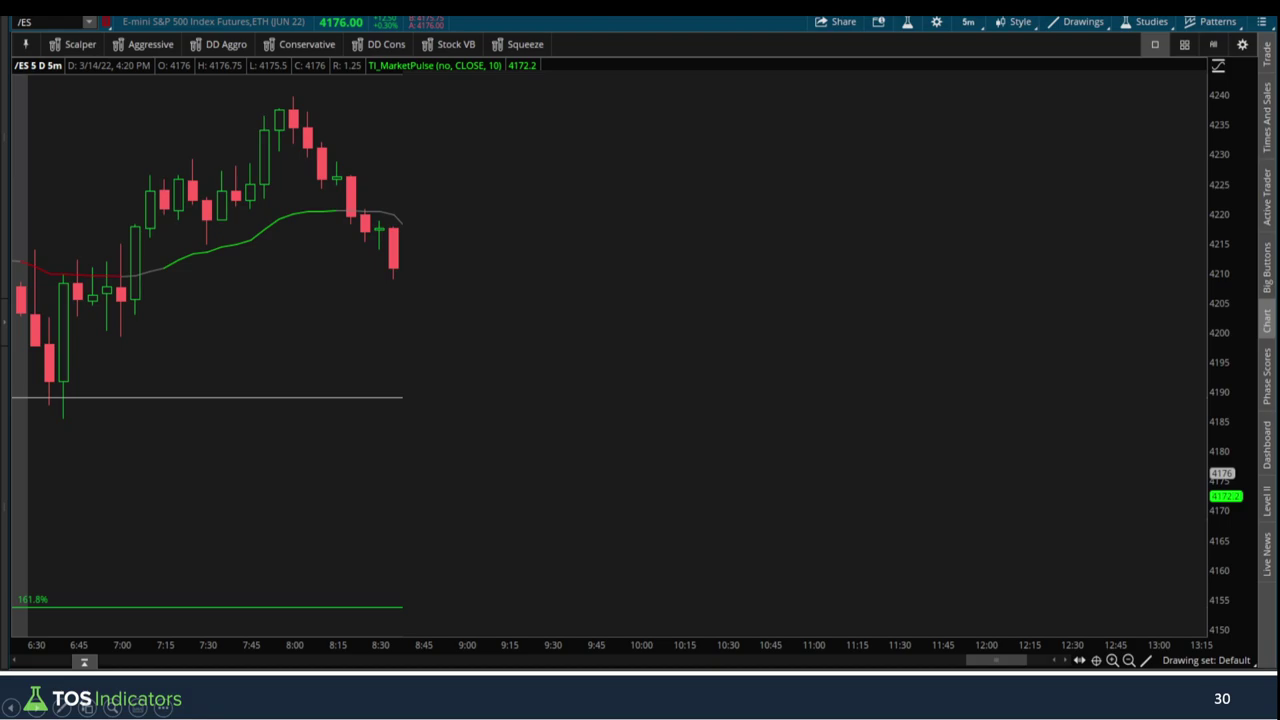
# Advance to slide 31, circle the white horizontal level, mark the earlier pullback low and the newest candle's close and low, and erase the ink.
pyautogui.press('Right')
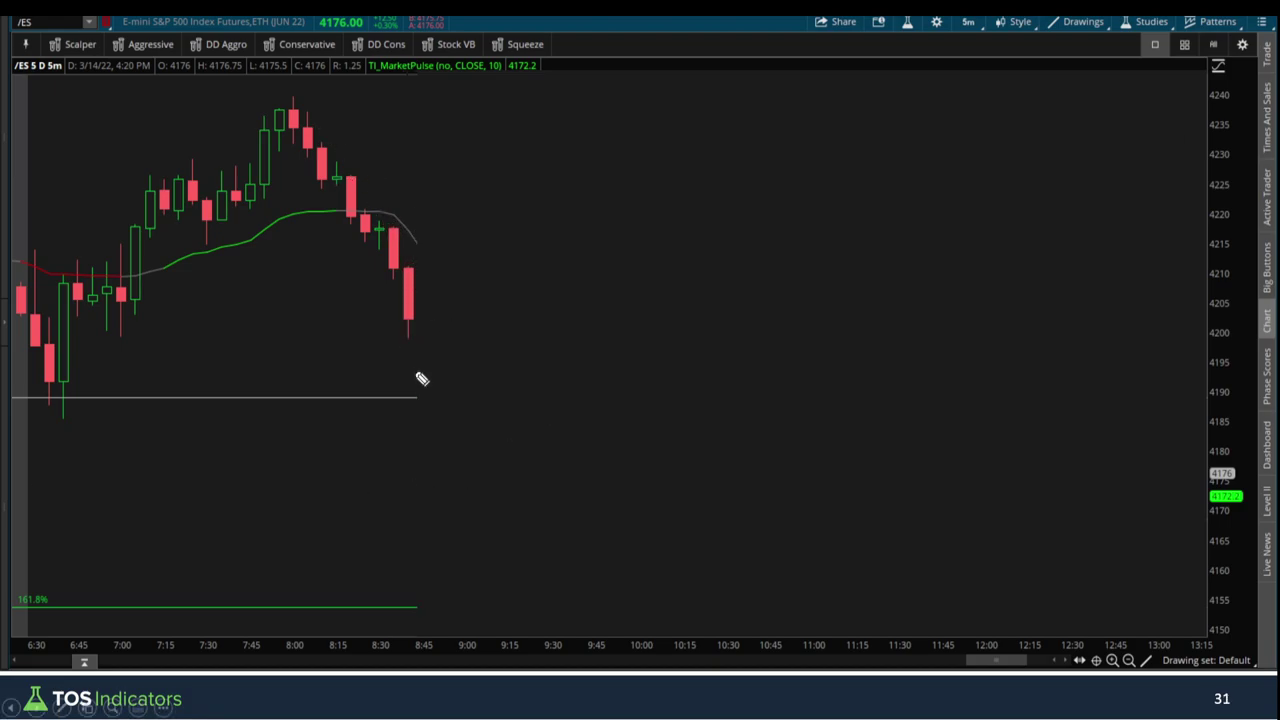
pyautogui.moveTo(407, 418); pyautogui.dragTo(400, 397)
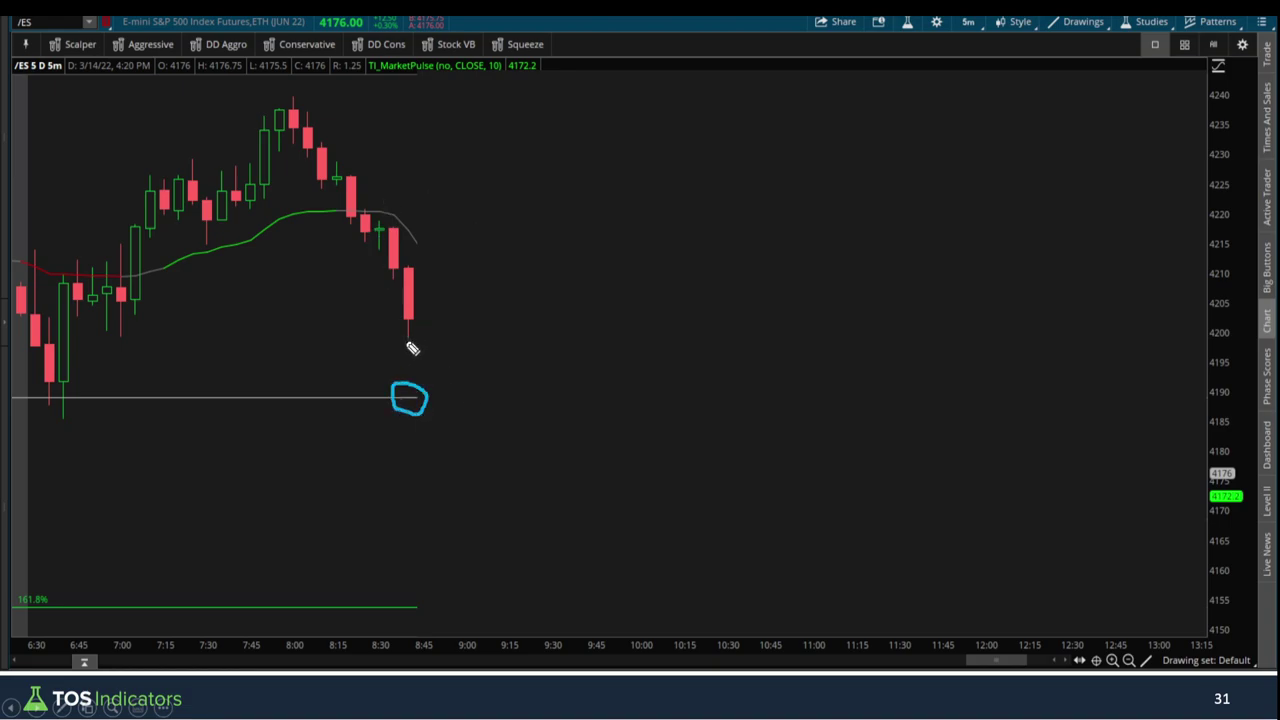
pyautogui.moveTo(317, 189); pyautogui.dragTo(362, 189)
pyautogui.moveTo(399, 320)
pyautogui.mouseDown()
pyautogui.moveTo(430, 320)
pyautogui.moveTo(443, 338)
pyautogui.mouseUp()
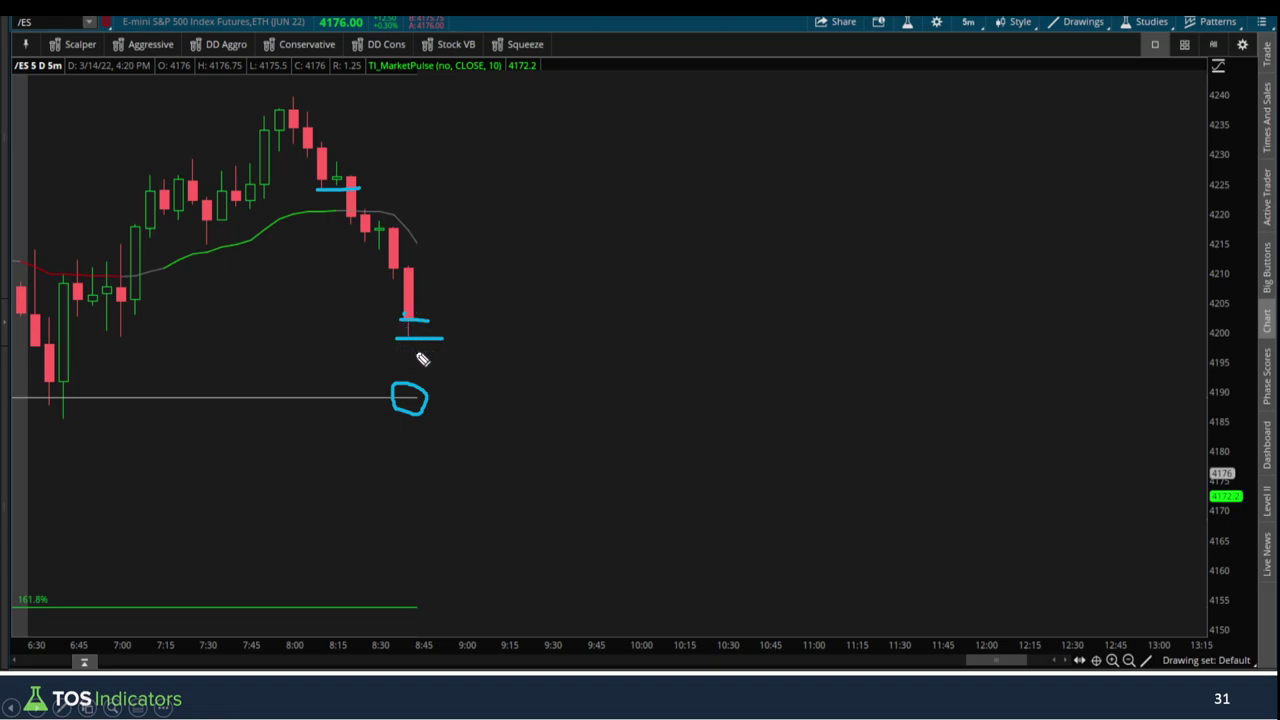
pyautogui.moveTo(400, 257); pyautogui.dragTo(414, 257)
pyautogui.press('e')
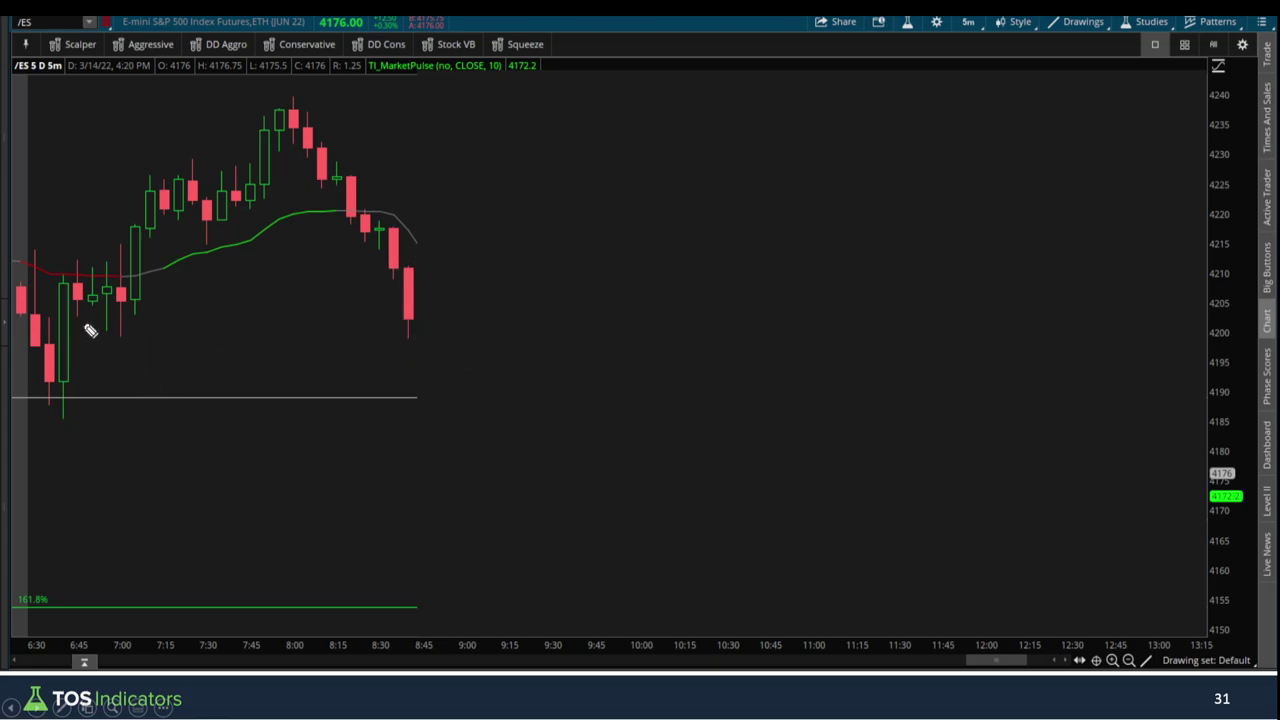
# Underline the earlier lows near 7:00 and the newest candle's low, draw an upward arrow from it, and clear the ink.
pyautogui.moveTo(90, 330); pyautogui.dragTo(135, 330)
pyautogui.moveTo(396, 333); pyautogui.dragTo(414, 331)
pyautogui.moveTo(422, 322); pyautogui.dragTo(446, 265)
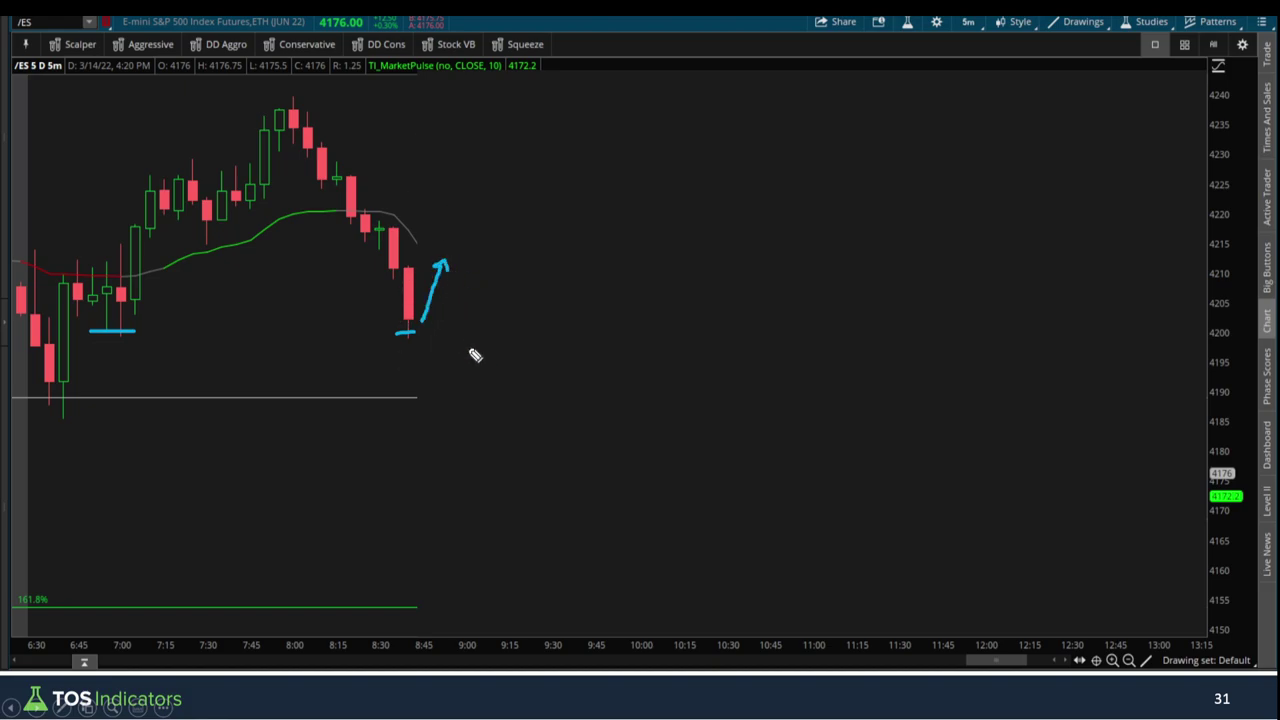
pyautogui.press('Escape')
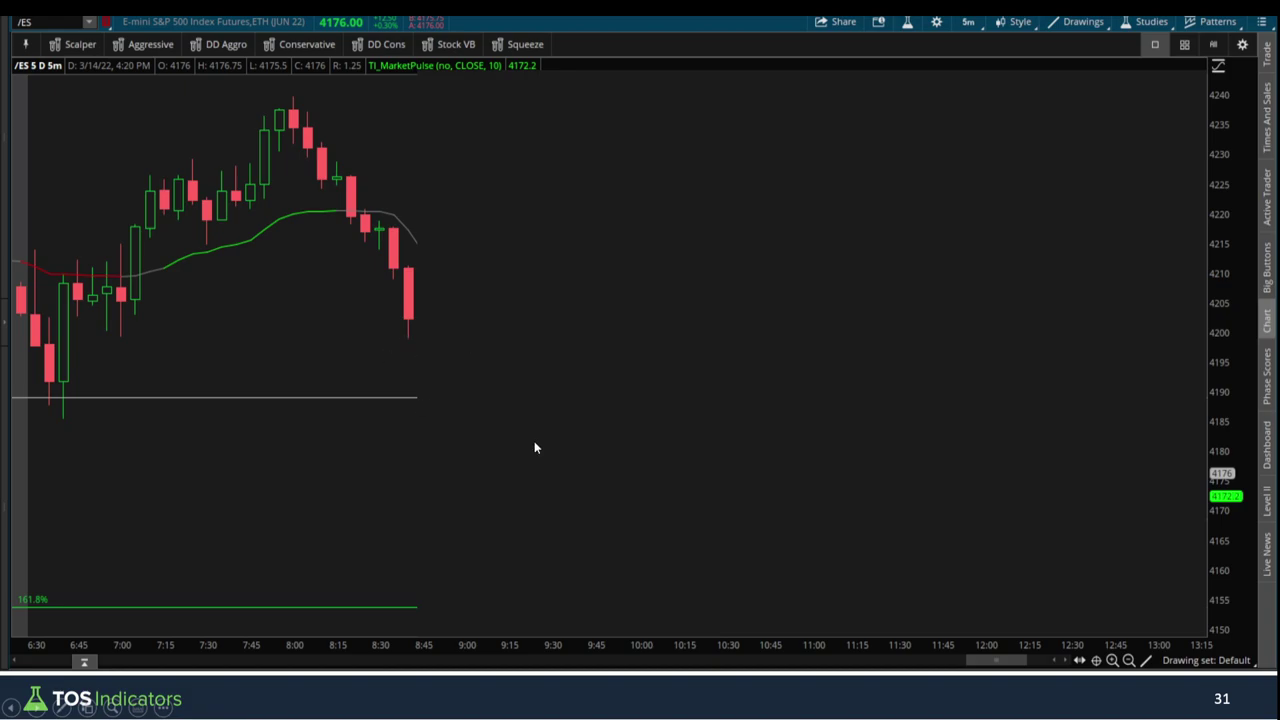
# Mark the newest red candle's low on slide 31, draw alongside the decline, clear the ink and advance the slides.
pyautogui.click(414, 342)
pyautogui.moveTo(418, 300); pyautogui.dragTo(435, 334)
pyautogui.press('Escape')
pyautogui.press('Right')
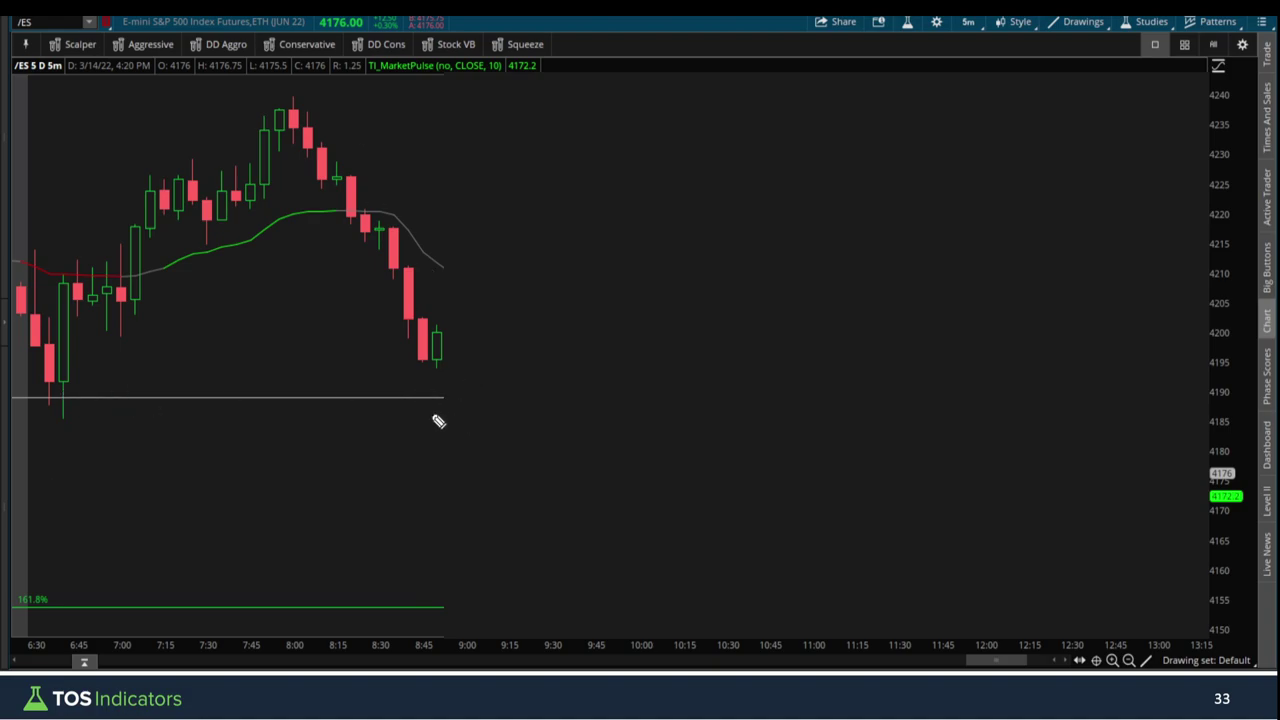
# On slides 33 and 34, mark the white level, the green candle's upward move and the two newest candles' tops, clearing the ink each time.
pyautogui.moveTo(419, 398); pyautogui.dragTo(461, 401)
pyautogui.moveTo(446, 330); pyautogui.dragTo(447, 306)
pyautogui.press('Escape')
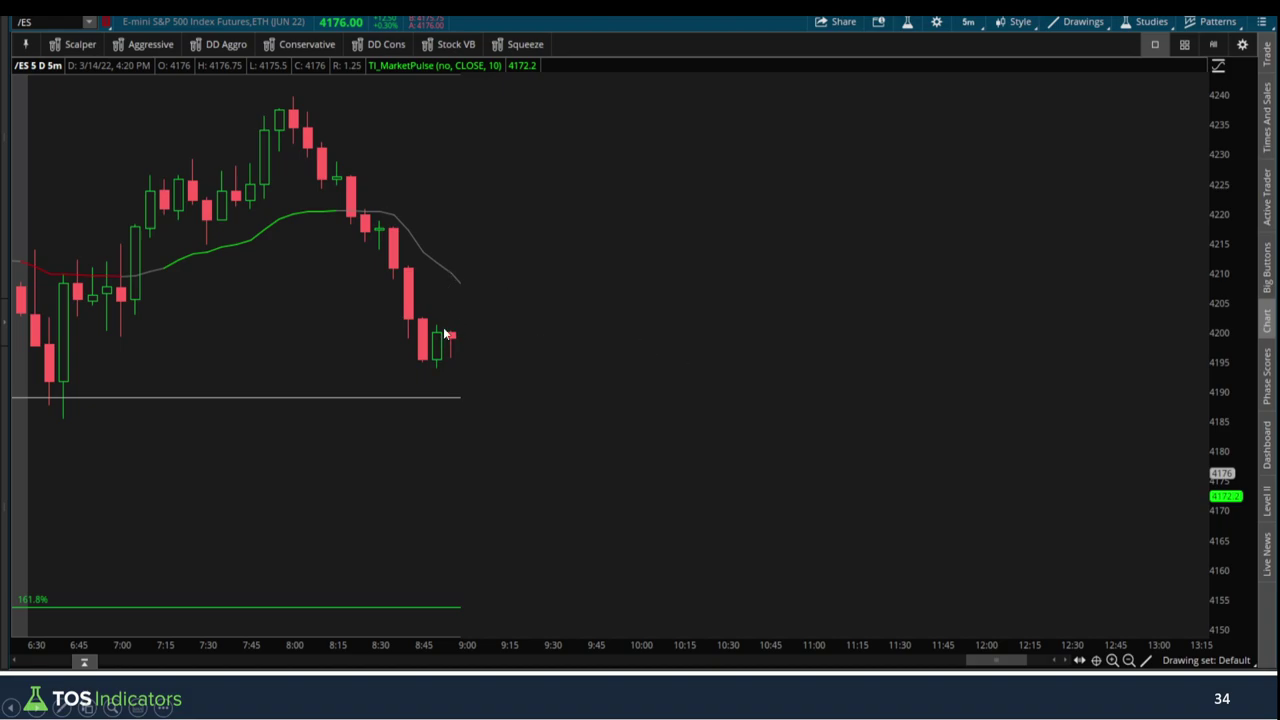
pyautogui.moveTo(432, 322); pyautogui.dragTo(456, 322)
pyautogui.press('Delete')
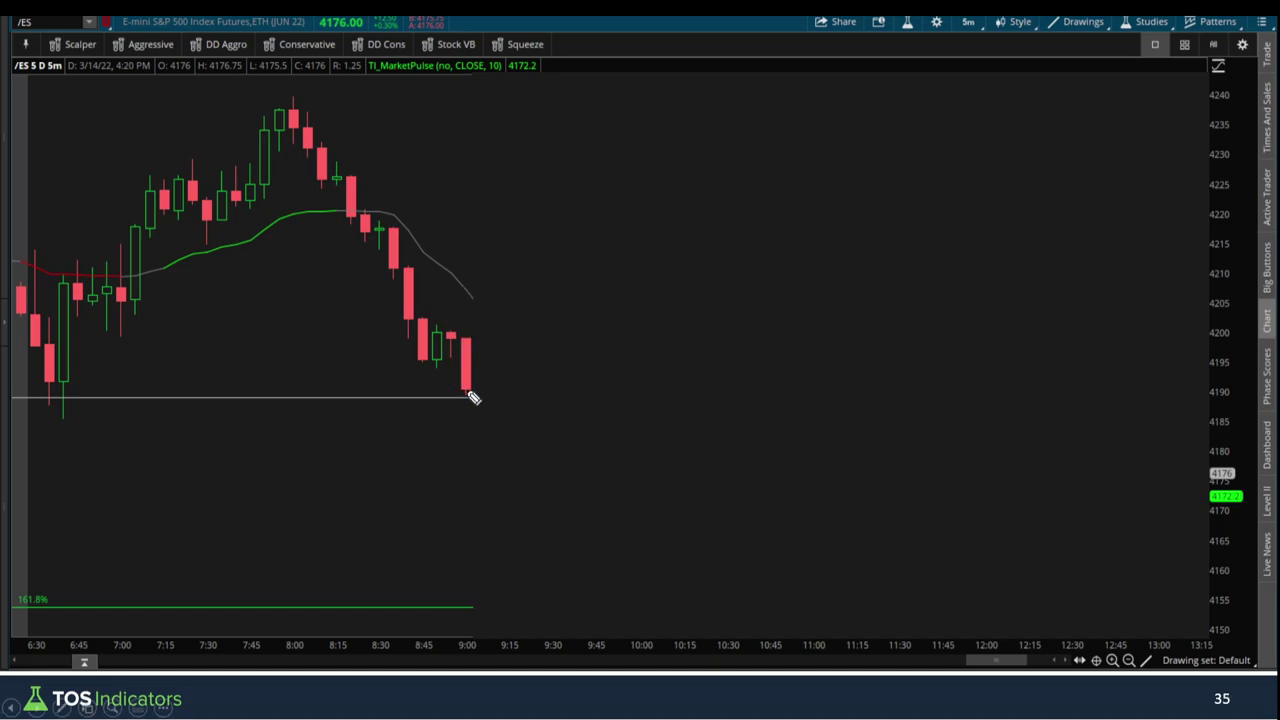
# On slide 35, mark the newest candle's close and low and the earlier 6:40 low, circle the small candles near 8:50, and clear the ink.
pyautogui.moveTo(453, 390); pyautogui.dragTo(476, 389)
pyautogui.moveTo(46, 395); pyautogui.dragTo(76, 394)
pyautogui.moveTo(456, 395); pyautogui.dragTo(488, 395)
pyautogui.moveTo(456, 322)
pyautogui.mouseDown()
pyautogui.moveTo(436, 316)
pyautogui.moveTo(450, 362)
pyautogui.moveTo(456, 318)
pyautogui.mouseUp()
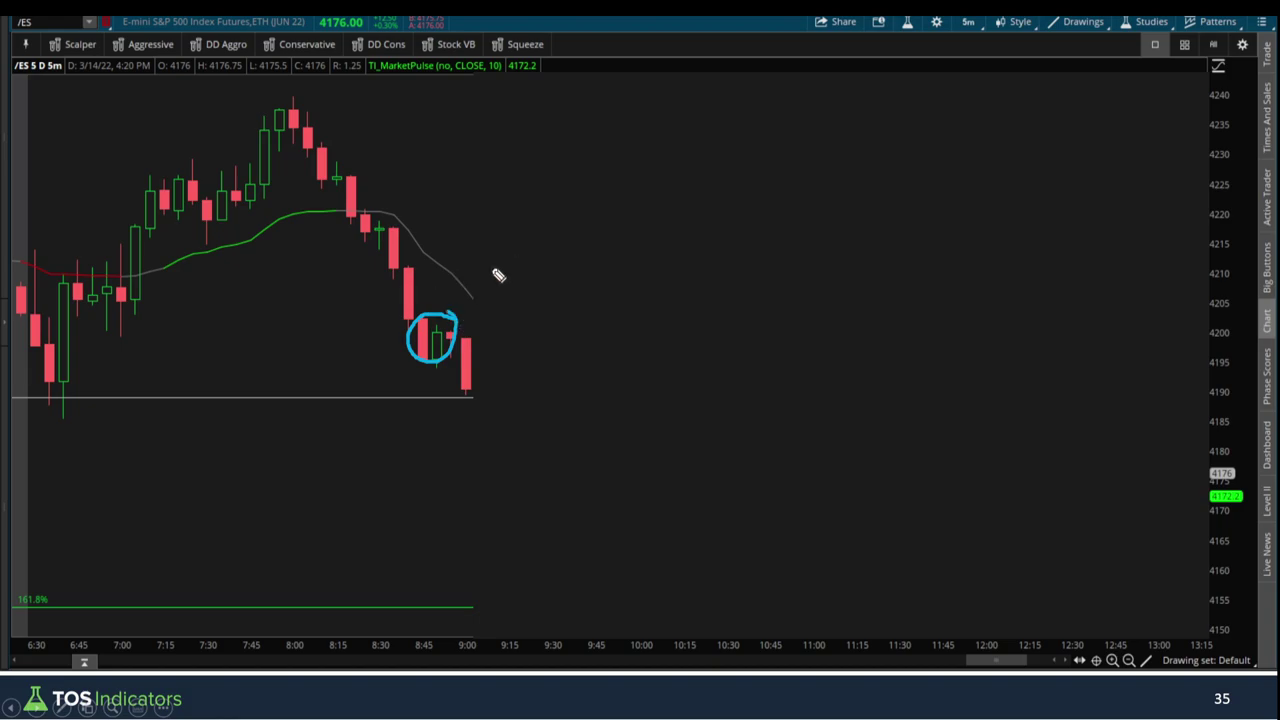
pyautogui.press('Escape')
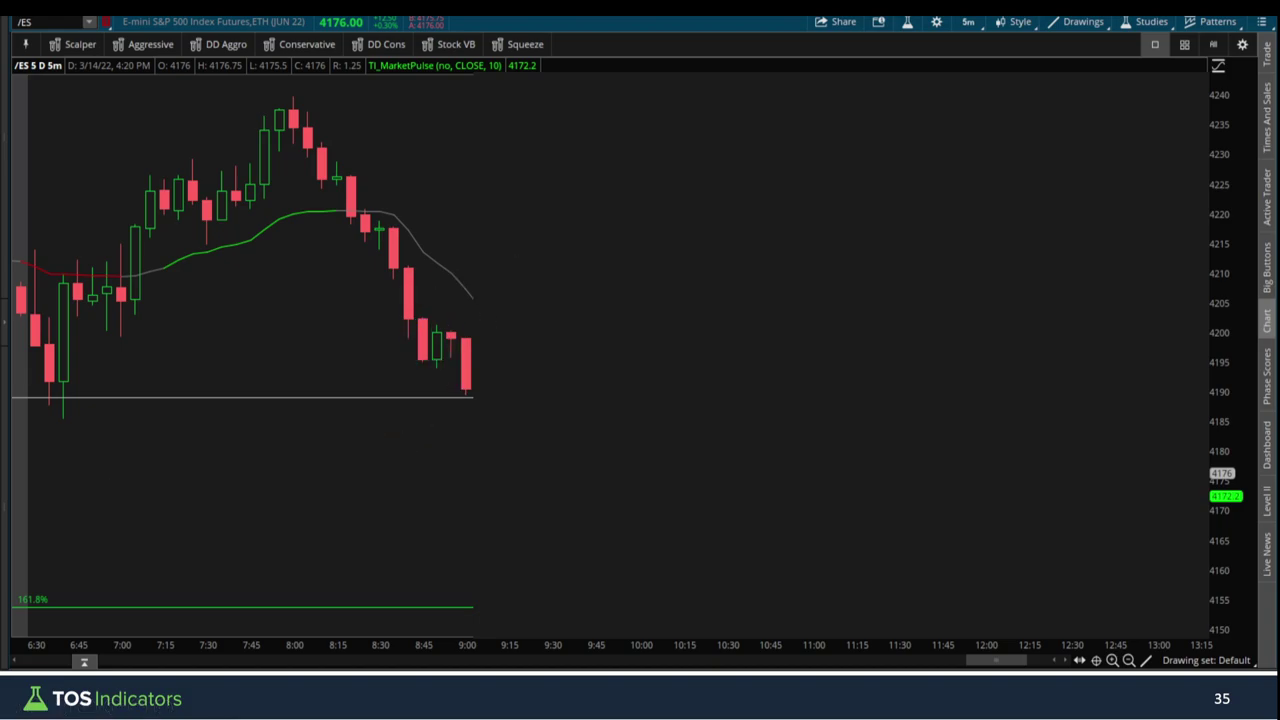
# Advance through slide 36 to slide 37, underline the early swing low, mark the newest candle's close and high, and erase the ink.
pyautogui.press('Right')
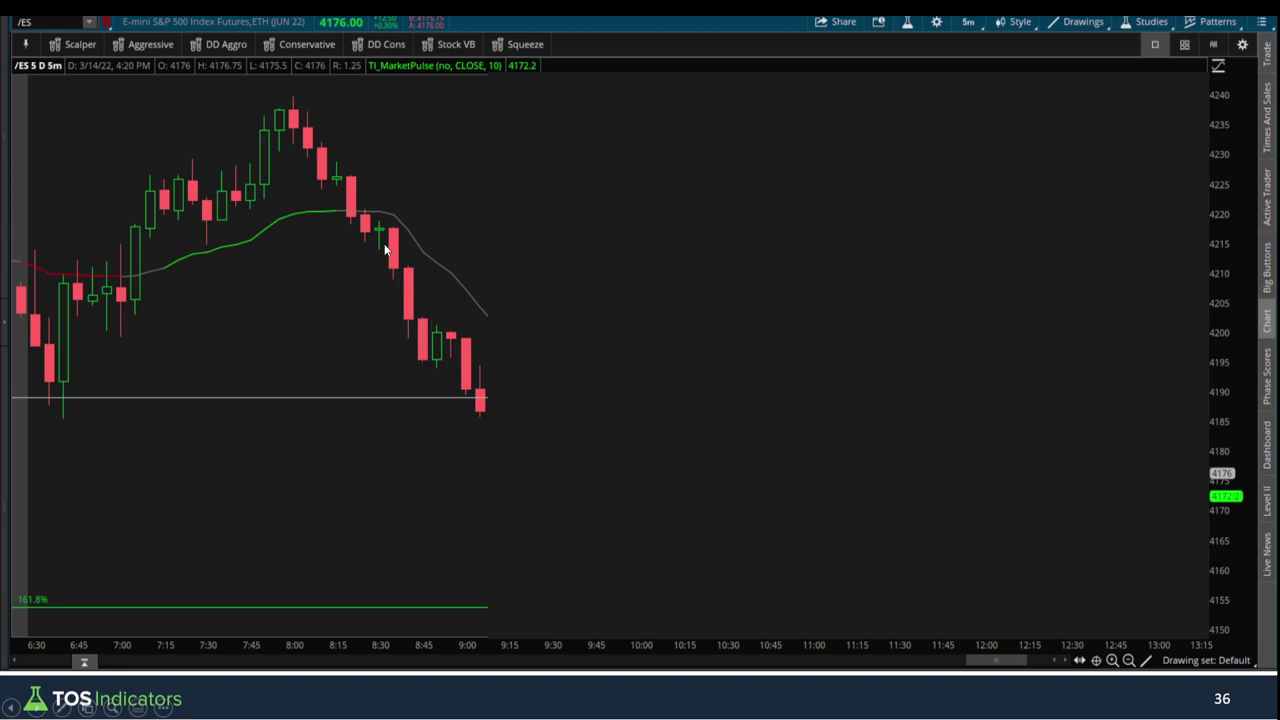
pyautogui.press('Right')
pyautogui.moveTo(54, 418); pyautogui.dragTo(140, 418)
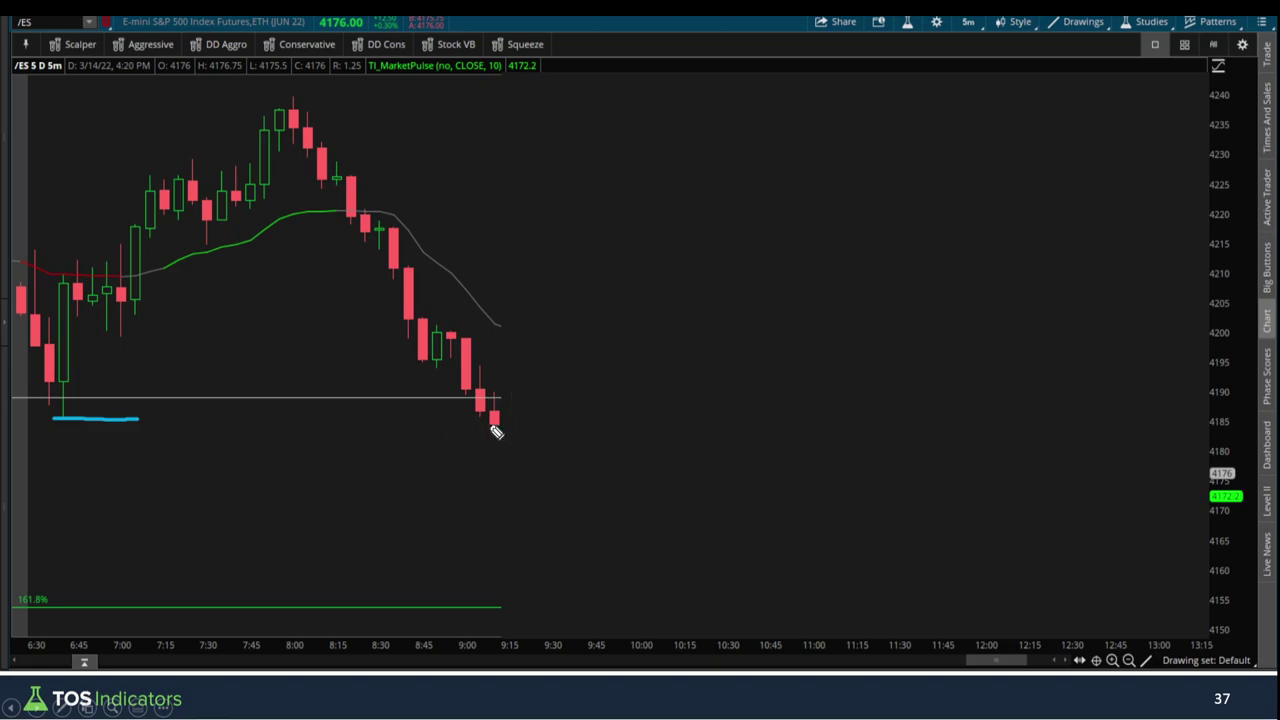
pyautogui.moveTo(482, 424)
pyautogui.mouseDown()
pyautogui.moveTo(479, 409)
pyautogui.moveTo(490, 441)
pyautogui.mouseUp()
pyautogui.moveTo(478, 392); pyautogui.dragTo(487, 388)
pyautogui.press('e')
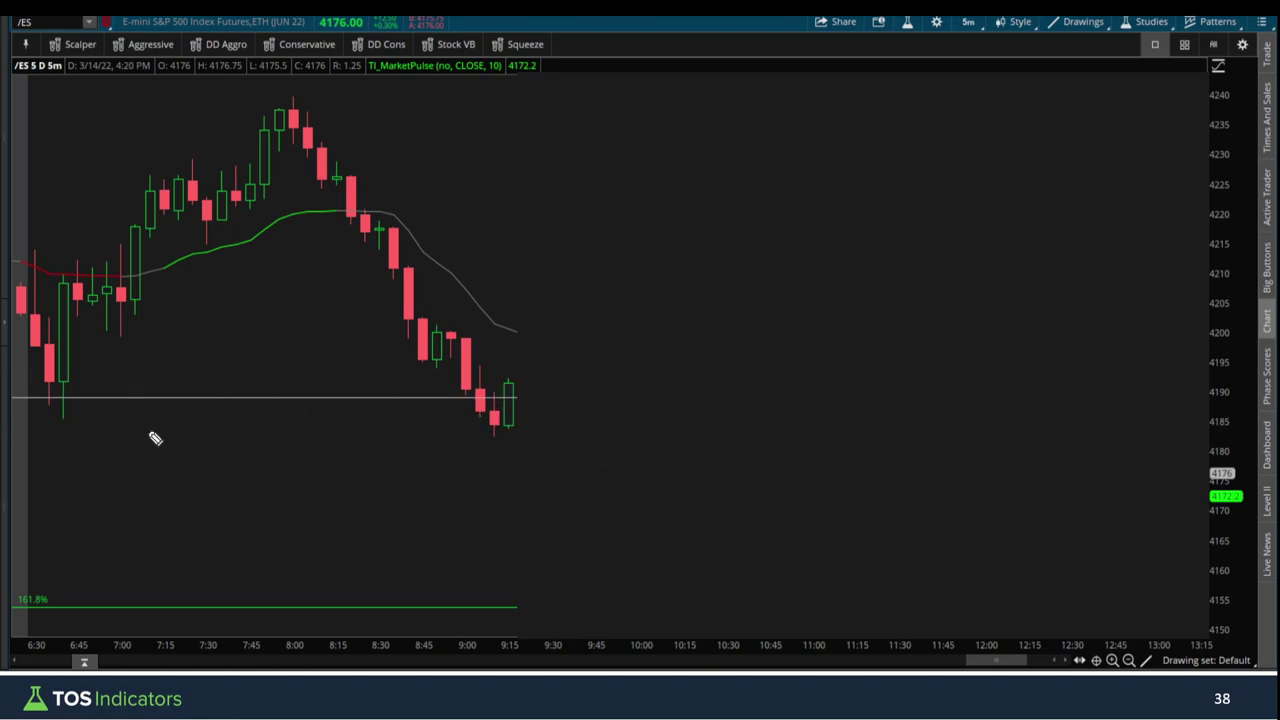
# On slide 38, mark the recent candles' highs and low, circle both crossings of the white level, and clear the ink.
pyautogui.moveTo(483, 389); pyautogui.dragTo(500, 389)
pyautogui.moveTo(480, 435); pyautogui.dragTo(509, 435)
pyautogui.moveTo(522, 391); pyautogui.dragTo(518, 364)
pyautogui.moveTo(71, 414); pyautogui.dragTo(90, 402)
pyautogui.moveTo(480, 406); pyautogui.dragTo(490, 397)
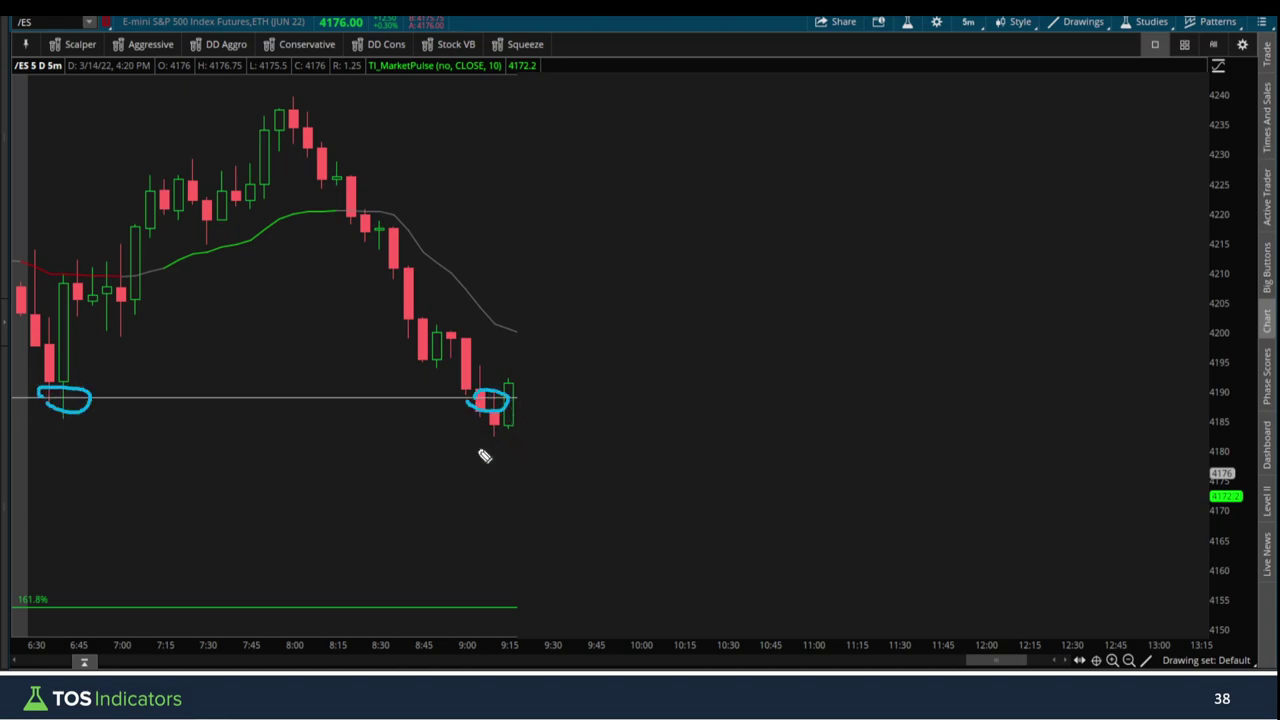
pyautogui.press('Escape')
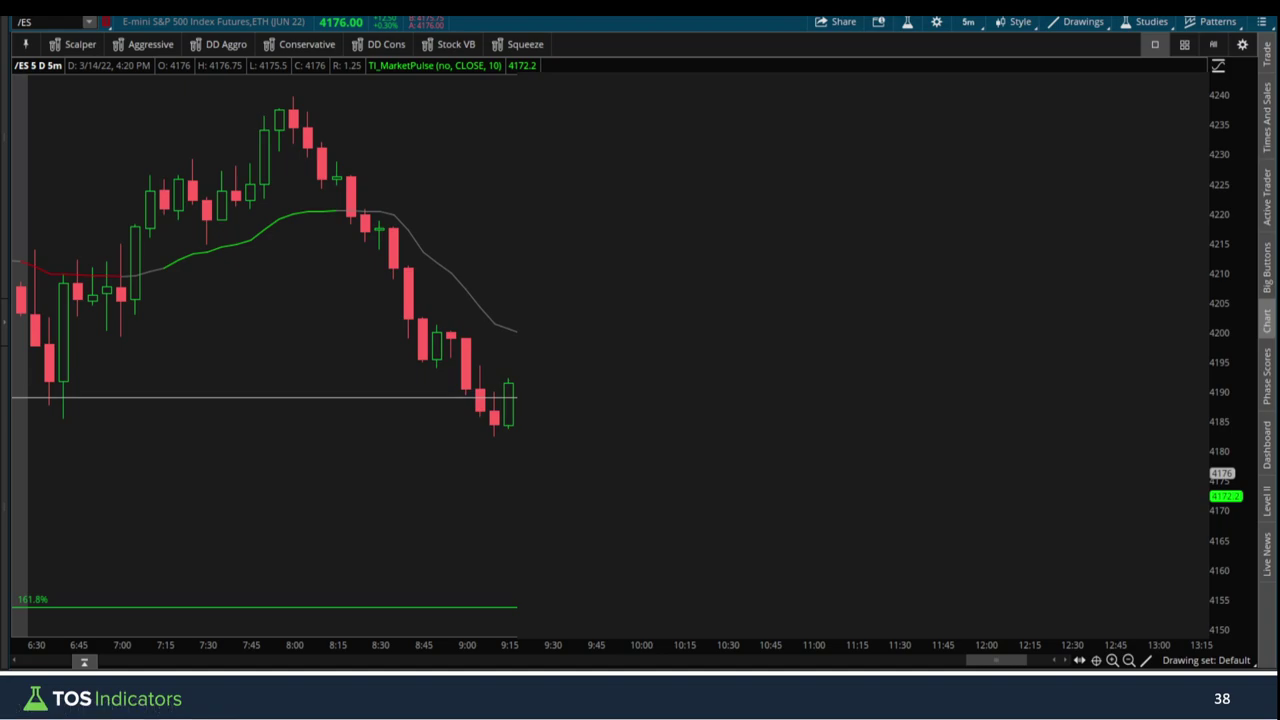
# Advance to slide 40, draw rising channel lines along the latest candles' lows and highs, and clear the ink.
pyautogui.press('Right')
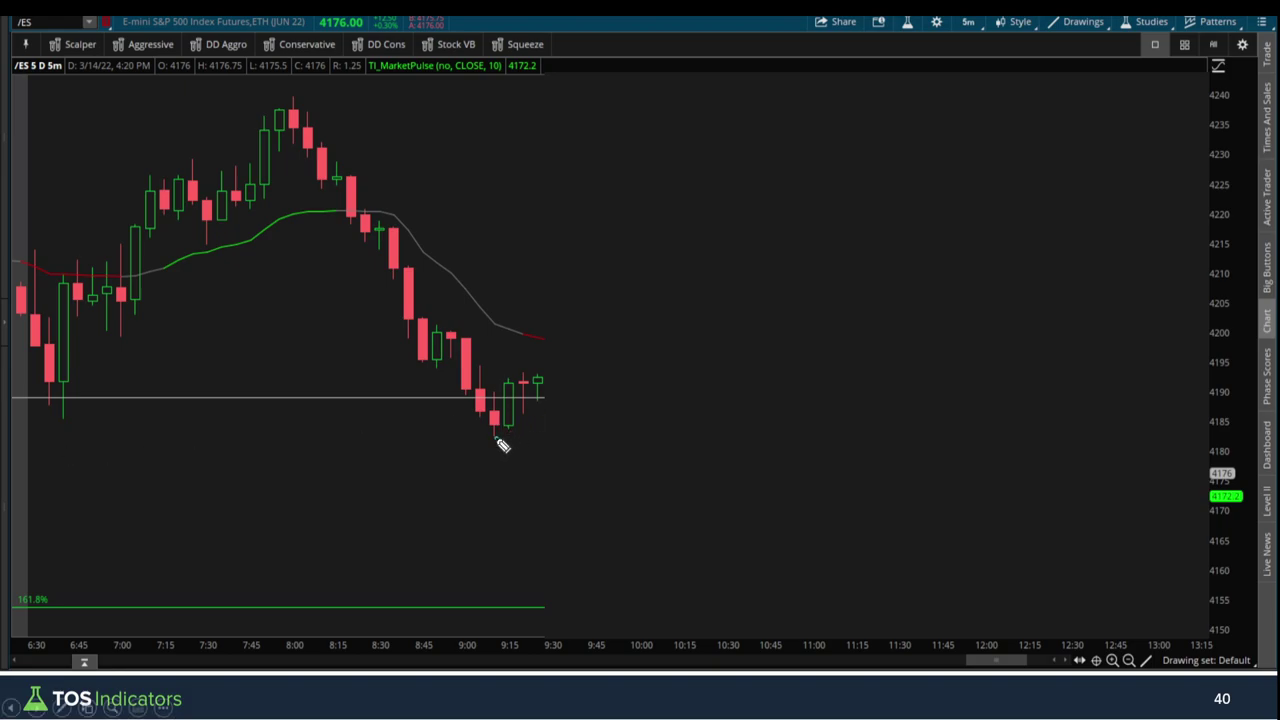
pyautogui.moveTo(497, 437); pyautogui.dragTo(578, 389)
pyautogui.moveTo(481, 389); pyautogui.dragTo(556, 359)
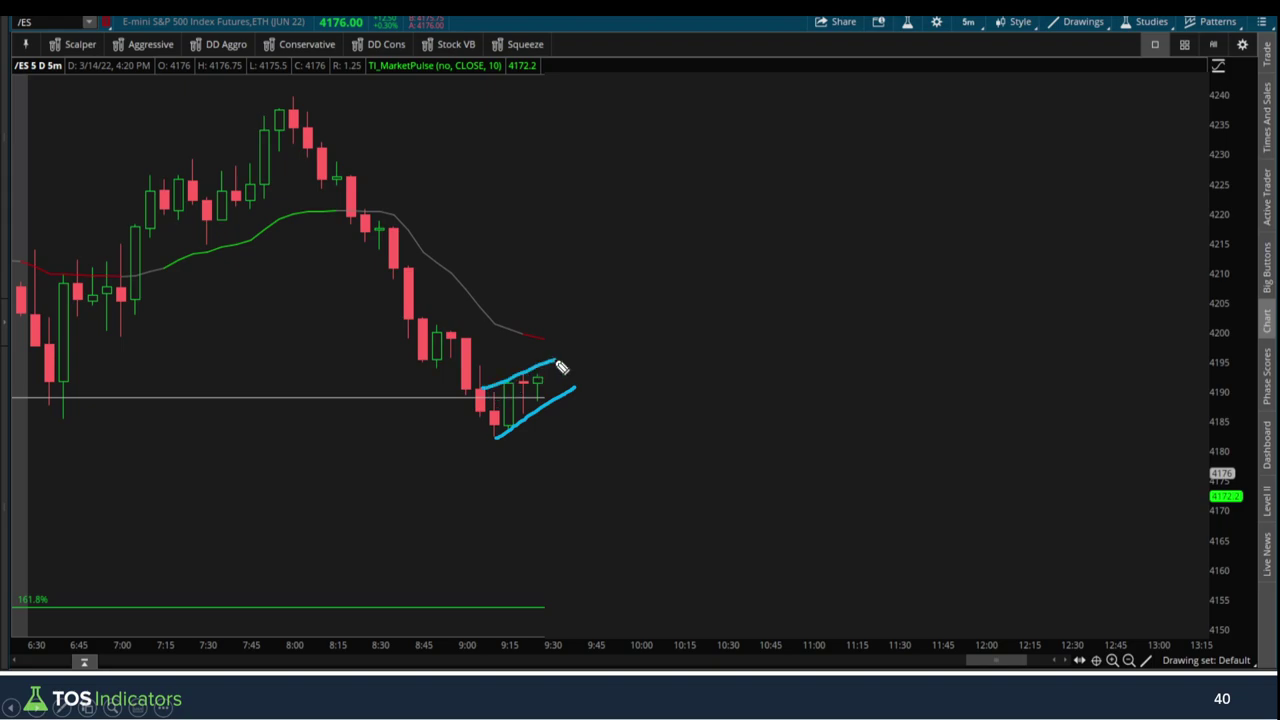
pyautogui.press('Escape')
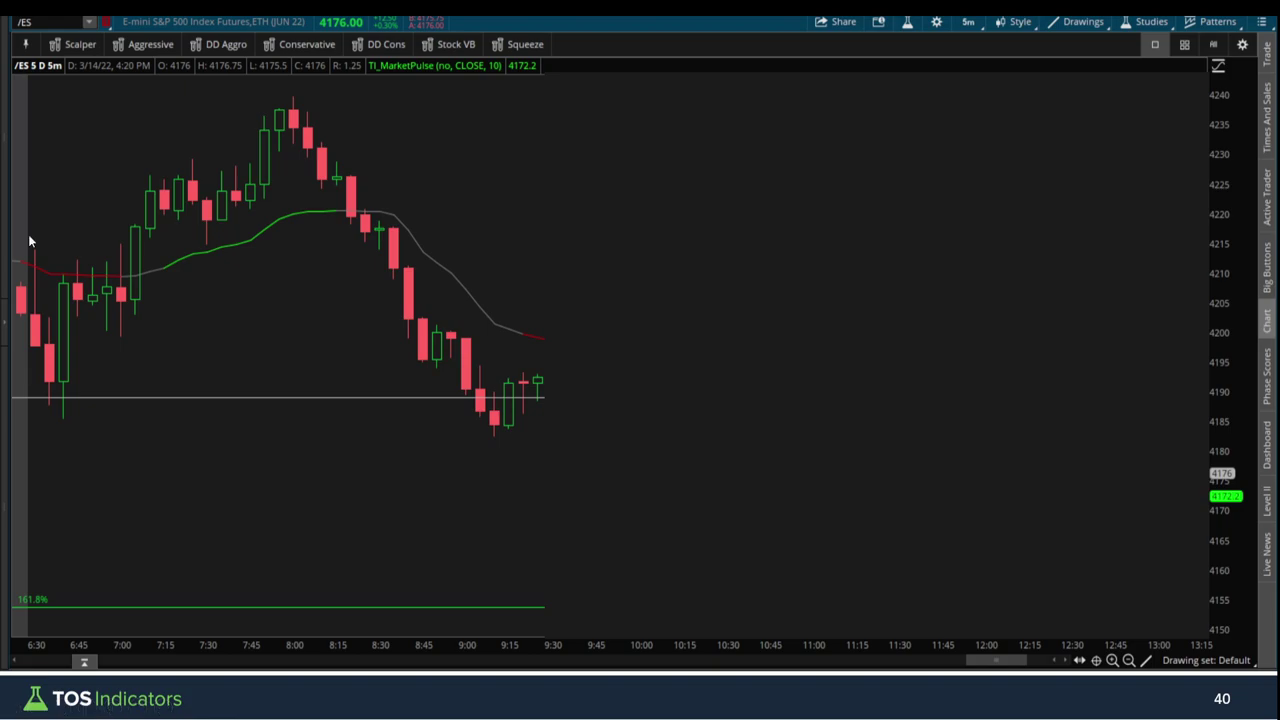
# Mark the candles near 6:45, then on slide 41 line the prior highs, bracket the newest candle, trace the rise from the low, and erase the ink.
pyautogui.moveTo(126, 352); pyautogui.dragTo(60, 344)
pyautogui.moveTo(517, 372); pyautogui.dragTo(561, 386)
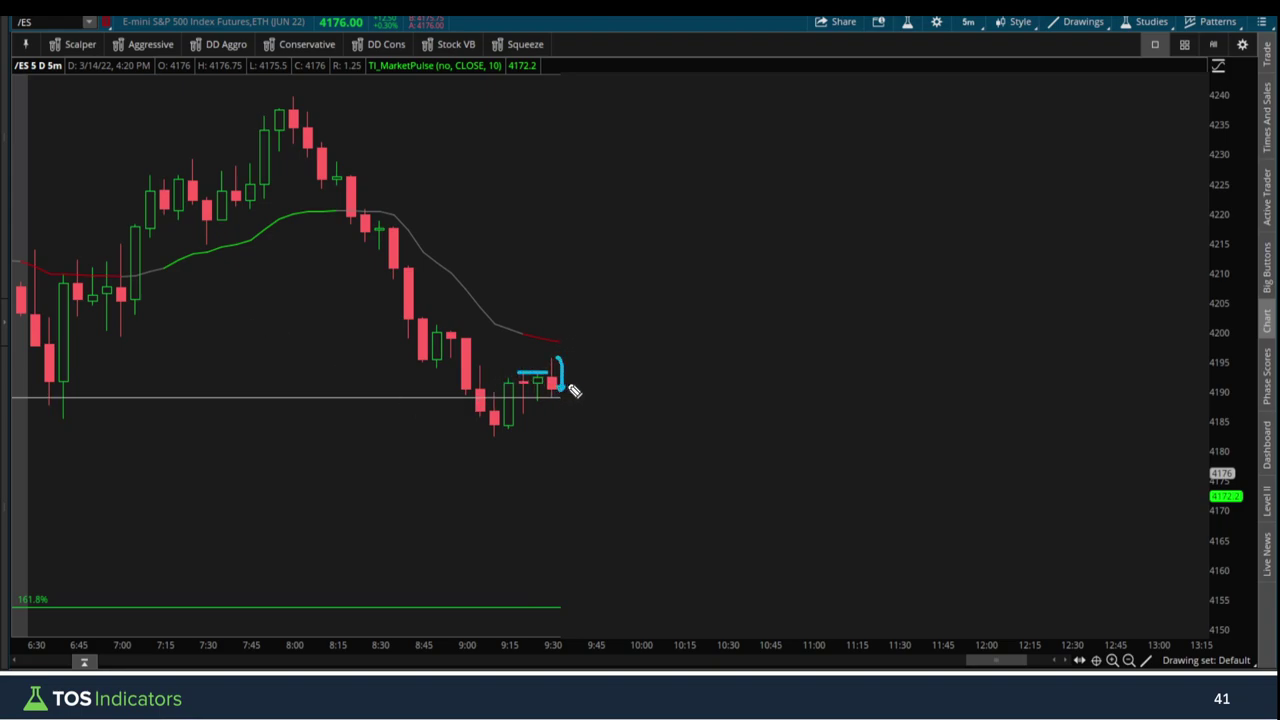
pyautogui.press('e')
pyautogui.moveTo(488, 437)
pyautogui.mouseDown()
pyautogui.moveTo(555, 393)
pyautogui.moveTo(562, 356)
pyautogui.mouseUp()
pyautogui.press('e')
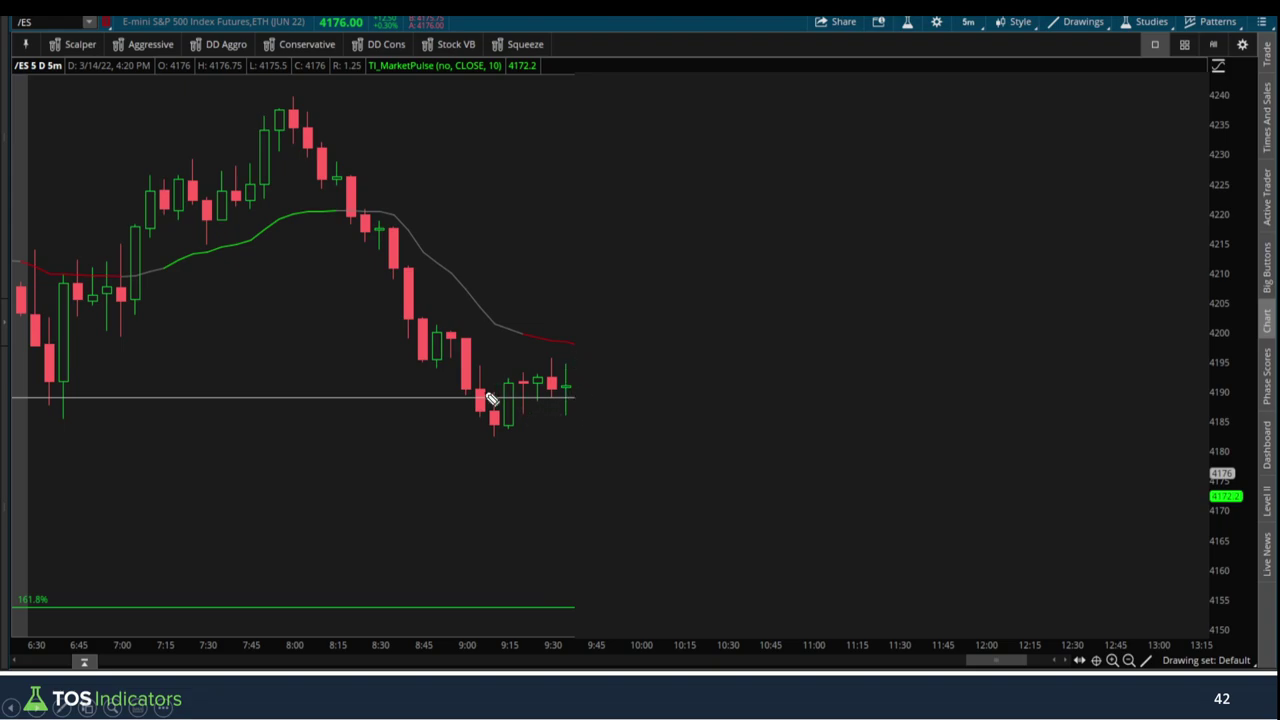
# On slide 42, outline the consolidation at the white level, draw downward and upward paths from it, clear the ink and advance to slide 43.
pyautogui.moveTo(472, 390)
pyautogui.mouseDown()
pyautogui.moveTo(482, 404)
pyautogui.moveTo(571, 400)
pyautogui.mouseUp()
pyautogui.moveTo(579, 400); pyautogui.dragTo(602, 447)
pyautogui.moveTo(580, 400)
pyautogui.mouseDown()
pyautogui.moveTo(594, 356)
pyautogui.moveTo(606, 366)
pyautogui.mouseUp()
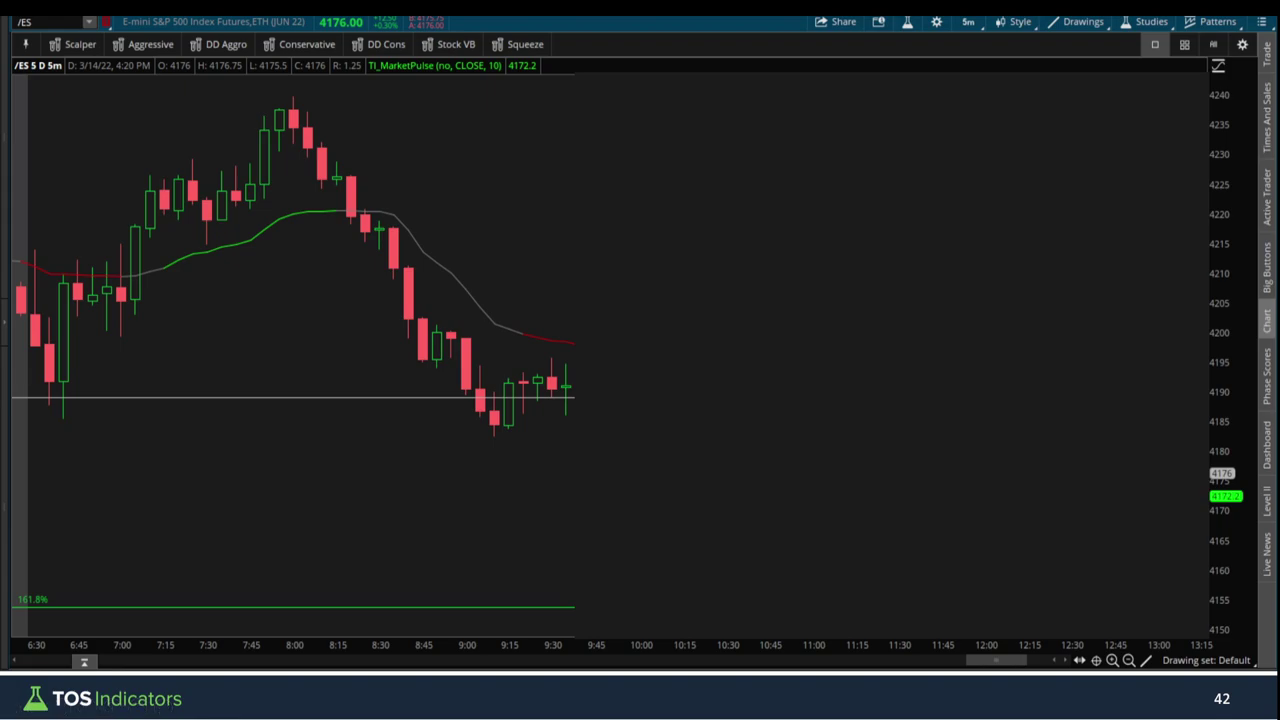
pyautogui.press('Right')
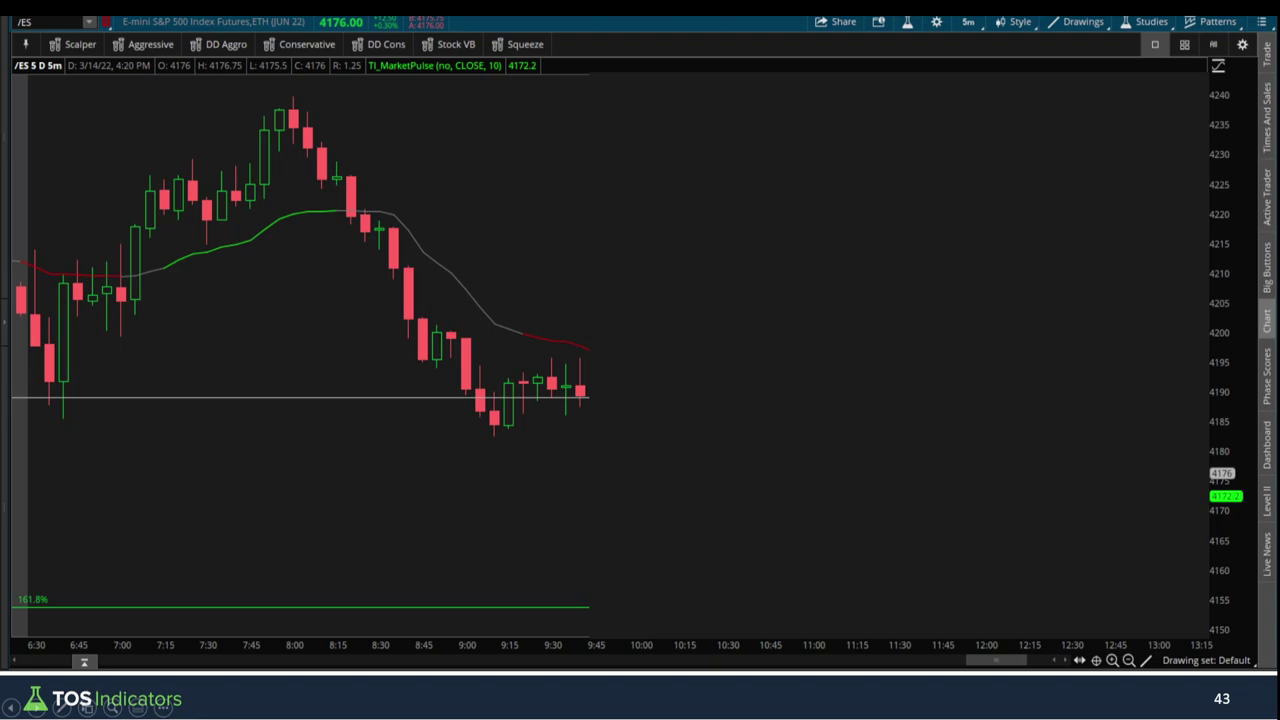
# Mark the 9:00 and 10:00 times on the axis, outline the consolidation candles on slide 43, and clear the ink.
pyautogui.moveTo(459, 628); pyautogui.dragTo(460, 637)
pyautogui.moveTo(641, 620); pyautogui.dragTo(647, 634)
pyautogui.moveTo(516, 376); pyautogui.dragTo(588, 396)
pyautogui.press('Escape')
# Draw lines along the consolidation's lows and highs, and mark the newest red candle's close on slide 44.
pyautogui.moveTo(518, 415); pyautogui.dragTo(617, 420)
pyautogui.moveTo(591, 429); pyautogui.dragTo(612, 432)
pyautogui.moveTo(525, 355); pyautogui.dragTo(594, 354)
pyautogui.moveTo(583, 430); pyautogui.dragTo(589, 430)
# Mark the candles near 7:40, then the newest red candle's open, low and close, and erase the ink.
pyautogui.moveTo(229, 177)
pyautogui.mouseDown()
pyautogui.moveTo(214, 232)
pyautogui.moveTo(236, 168)
pyautogui.mouseUp()
pyautogui.moveTo(588, 396); pyautogui.dragTo(598, 397)
pyautogui.moveTo(597, 451); pyautogui.dragTo(609, 450)
pyautogui.moveTo(599, 431); pyautogui.dragTo(607, 431)
pyautogui.moveTo(603, 432)
pyautogui.mouseDown()
pyautogui.moveTo(603, 446)
pyautogui.moveTo(620, 445)
pyautogui.mouseUp()
pyautogui.press('e')
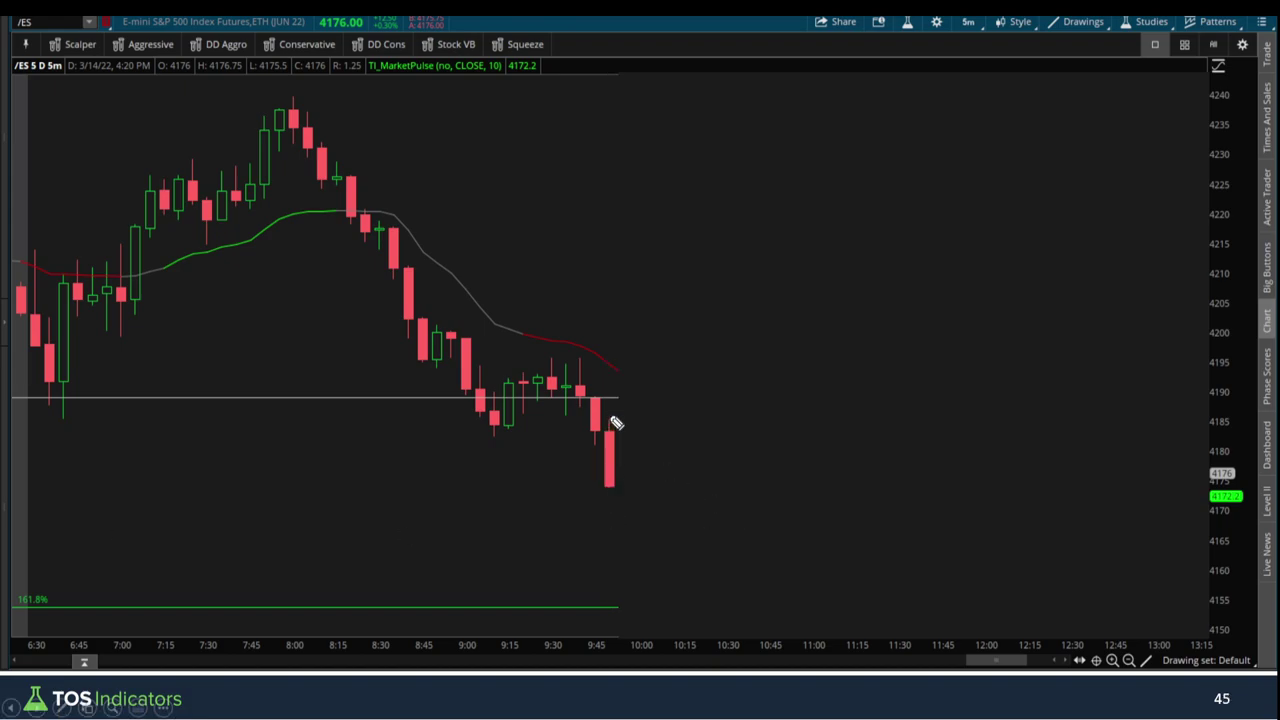
# Mark the newest low on slide 45, advance to slide 49, mark the green candle's base and upward move, and continue to slide 50.
pyautogui.click(603, 487)
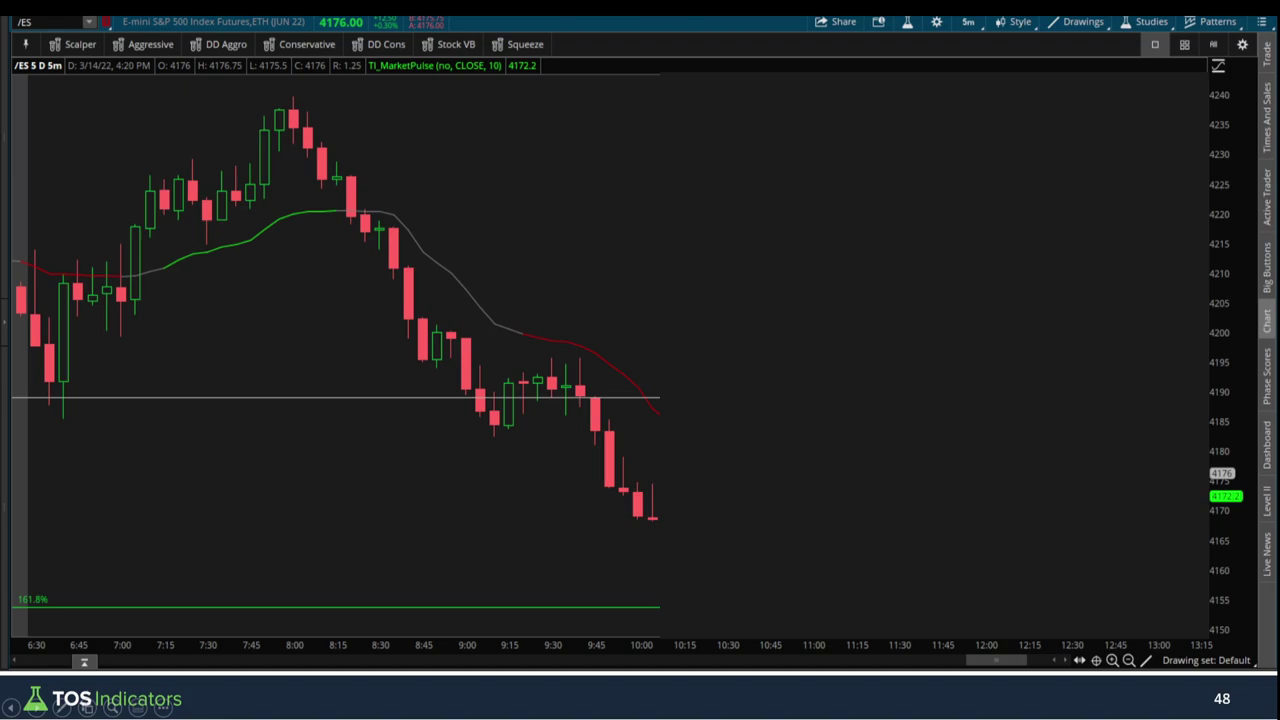
pyautogui.press('Right')
pyautogui.moveTo(657, 524); pyautogui.dragTo(666, 519)
pyautogui.moveTo(676, 503)
pyautogui.mouseDown()
pyautogui.moveTo(686, 486)
pyautogui.moveTo(670, 488)
pyautogui.moveTo(664, 512)
pyautogui.moveTo(686, 489)
pyautogui.mouseUp()
pyautogui.press('Right')
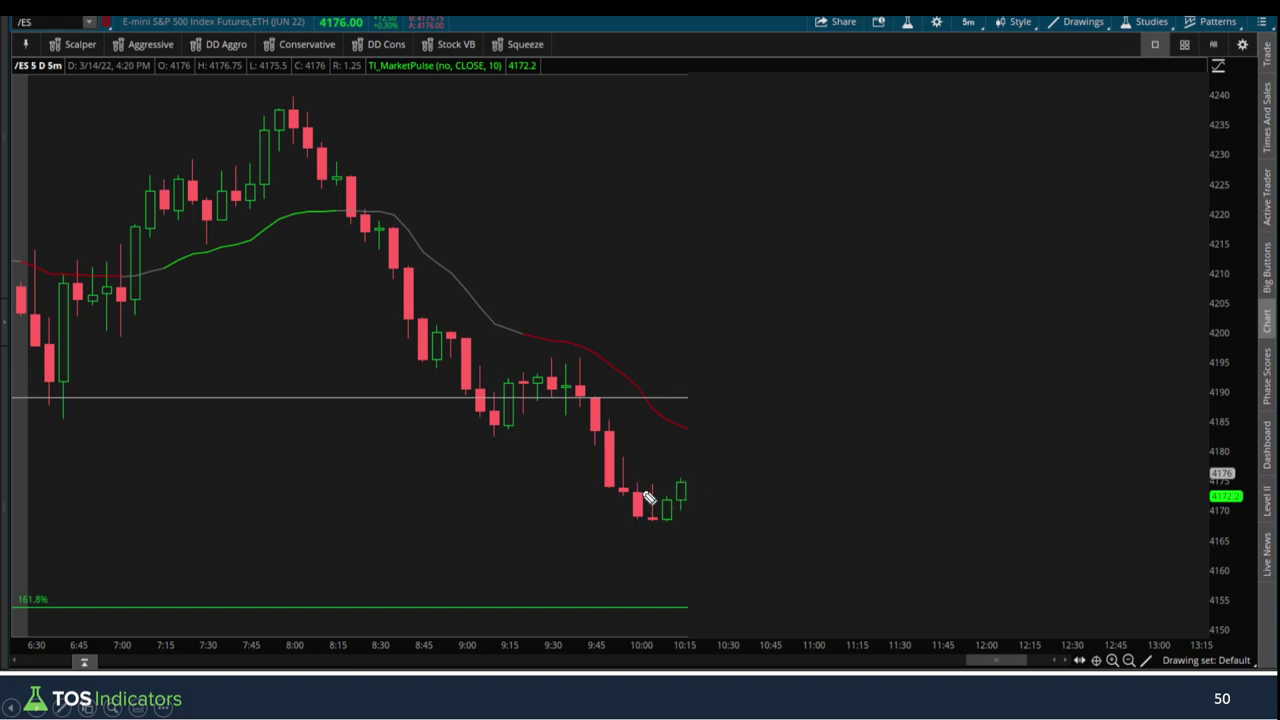
# On slide 50, line the recent highs, mark the green candles' rise, draw an upward path above them, and mark the earlier breakdown near 9:45.
pyautogui.moveTo(634, 481); pyautogui.dragTo(668, 480)
pyautogui.moveTo(670, 522); pyautogui.dragTo(692, 490)
pyautogui.moveTo(637, 482); pyautogui.dragTo(692, 481)
pyautogui.moveTo(694, 485); pyautogui.dragTo(698, 441)
pyautogui.click(594, 426)
# Mark the newest candle's lower wick and body, line the tops of the latest two candles, and advance to slide 52.
pyautogui.moveTo(700, 520)
pyautogui.mouseDown()
pyautogui.moveTo(714, 508)
pyautogui.moveTo(700, 487)
pyautogui.mouseUp()
pyautogui.moveTo(706, 476); pyautogui.dragTo(704, 489)
pyautogui.moveTo(672, 476); pyautogui.dragTo(706, 476)
pyautogui.press('Right')
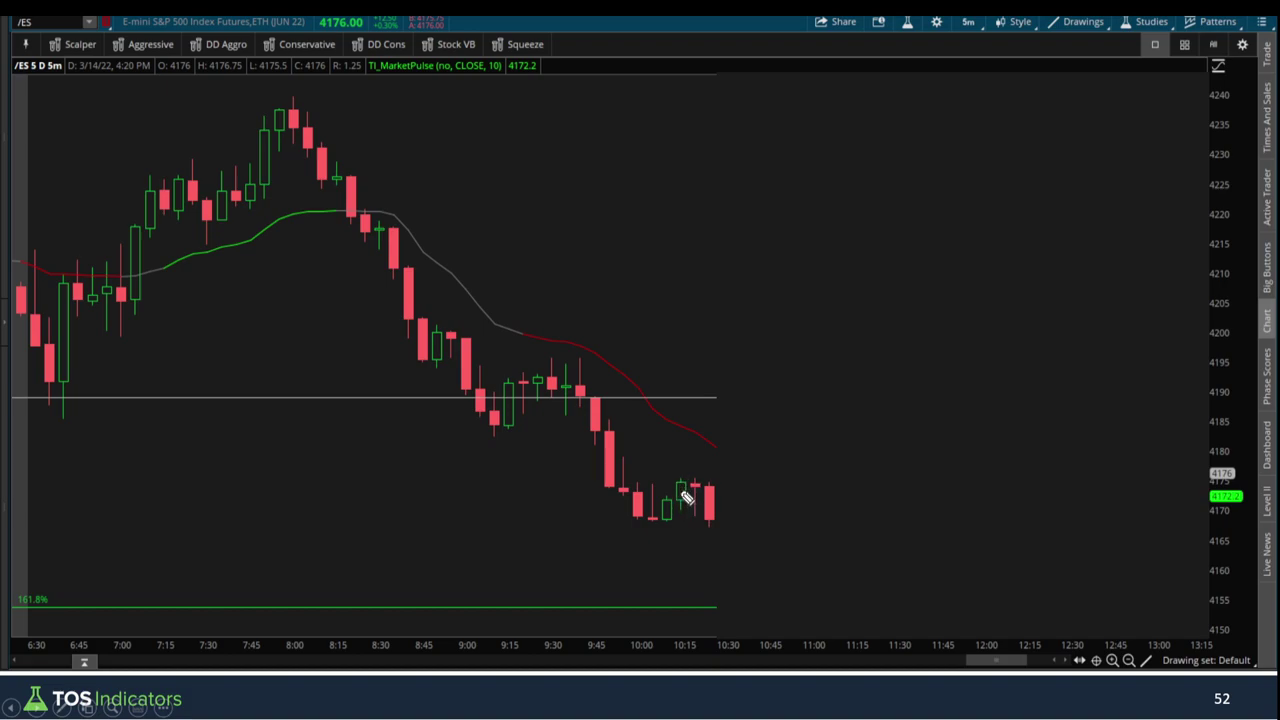
# On slide 52, line the recent lows, range middle and tops, mark the candle near 9:45, clear the ink and advance to slide 53.
pyautogui.moveTo(630, 523); pyautogui.dragTo(728, 521)
pyautogui.moveTo(637, 494)
pyautogui.mouseDown()
pyautogui.moveTo(670, 510)
pyautogui.moveTo(722, 492)
pyautogui.mouseUp()
pyautogui.moveTo(626, 525); pyautogui.dragTo(712, 524)
pyautogui.moveTo(590, 424); pyautogui.dragTo(596, 436)
pyautogui.moveTo(668, 471); pyautogui.dragTo(704, 471)
pyautogui.press('Escape')
pyautogui.press('Right')
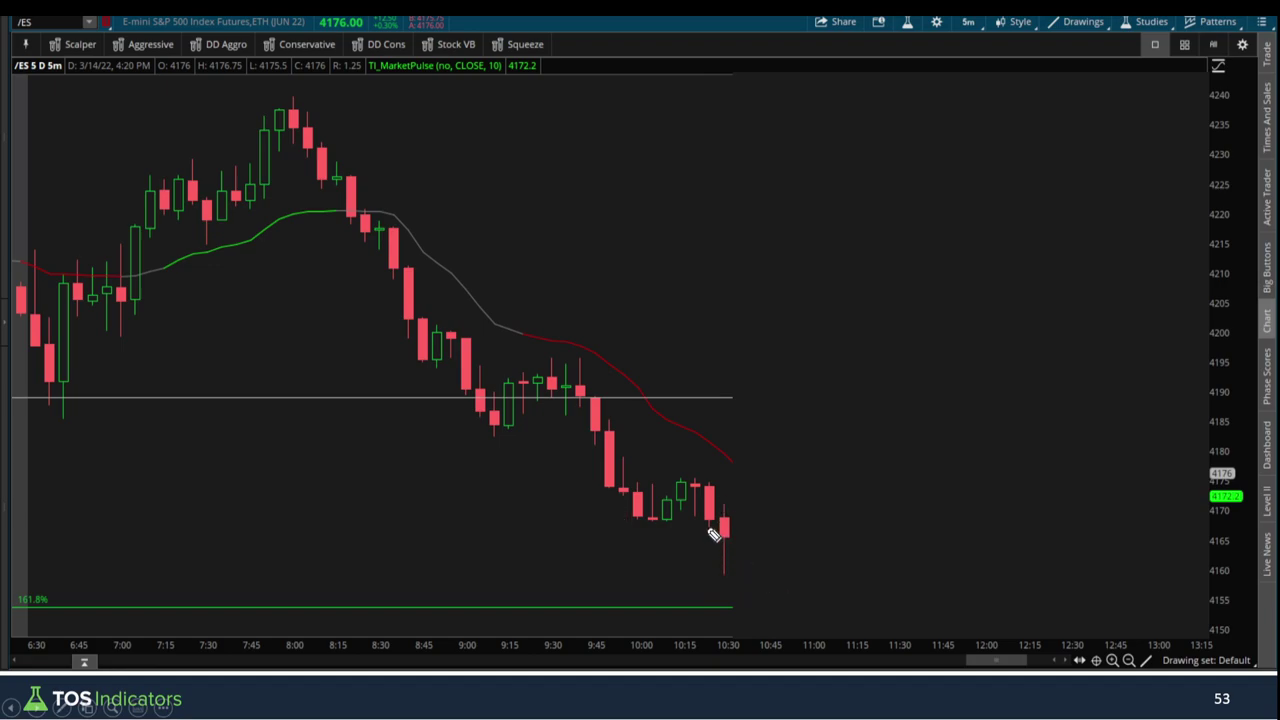
# On slide 53, mark the newest candle's low and close, dot the small preceding candles, point to the prior red candle, and erase the ink.
pyautogui.moveTo(715, 539)
pyautogui.mouseDown()
pyautogui.moveTo(701, 585)
pyautogui.moveTo(736, 573)
pyautogui.mouseUp()
pyautogui.click(689, 495)
pyautogui.click(667, 508)
pyautogui.moveTo(740, 484)
pyautogui.mouseDown()
pyautogui.moveTo(718, 492)
pyautogui.moveTo(732, 502)
pyautogui.mouseUp()
pyautogui.moveTo(718, 539); pyautogui.dragTo(750, 538)
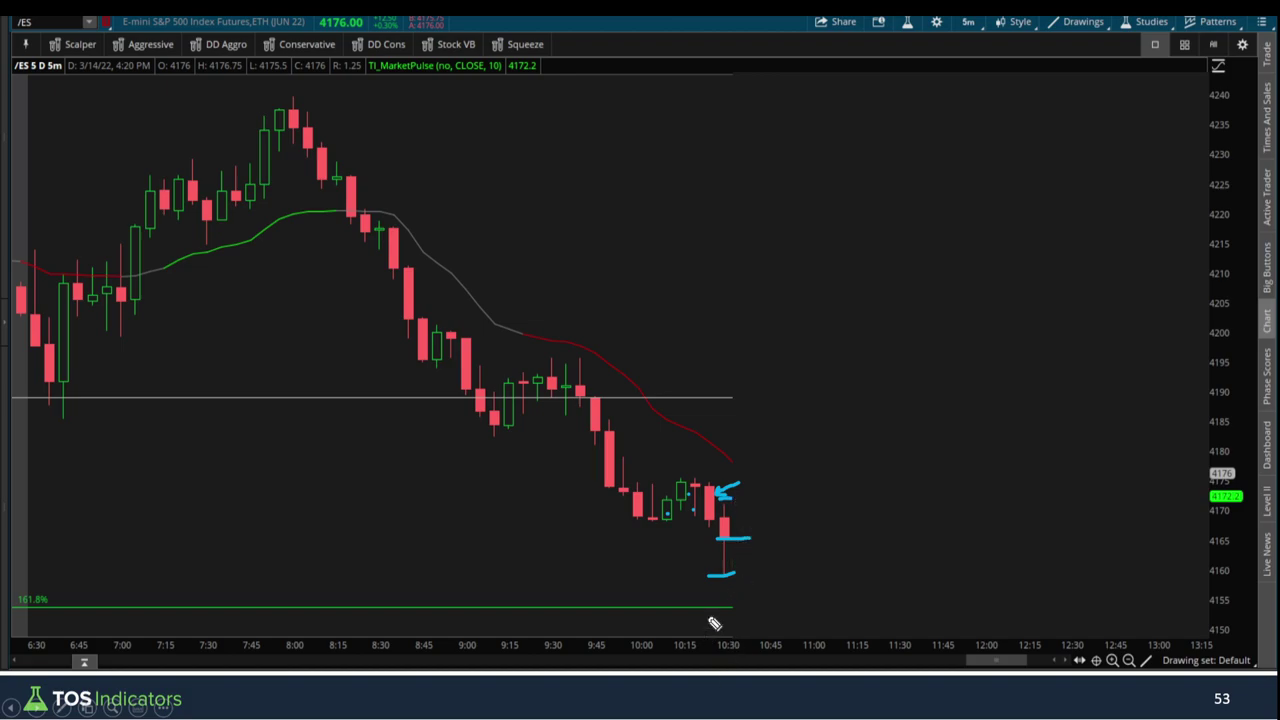
pyautogui.moveTo(741, 542); pyautogui.dragTo(748, 561)
pyautogui.press('e')
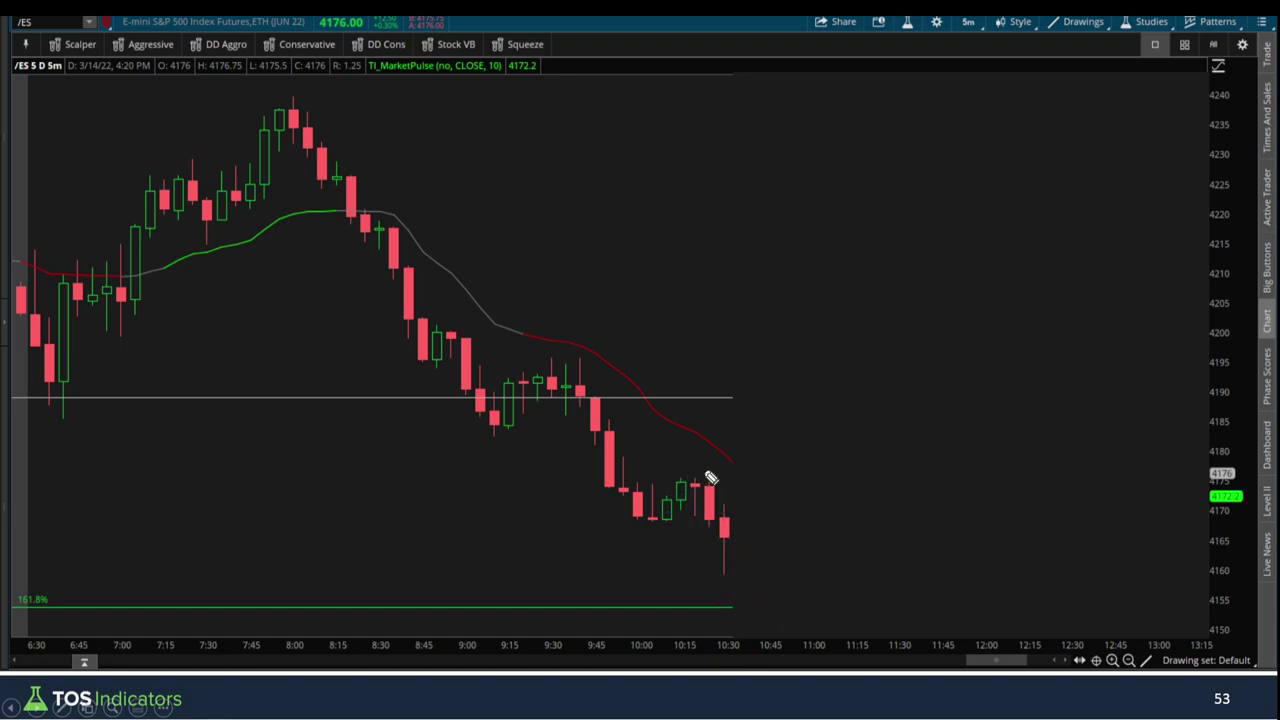
# Mark the highs near 10:15 and clear them, bracket the 10:30 candle's lower wick, and mark the newest candle's close and low on slide 54.
pyautogui.moveTo(671, 464); pyautogui.dragTo(703, 463)
pyautogui.press('Escape')
pyautogui.moveTo(708, 575)
pyautogui.mouseDown()
pyautogui.moveTo(771, 578)
pyautogui.moveTo(732, 550)
pyautogui.moveTo(737, 538)
pyautogui.mouseUp()
pyautogui.moveTo(720, 538); pyautogui.dragTo(722, 567)
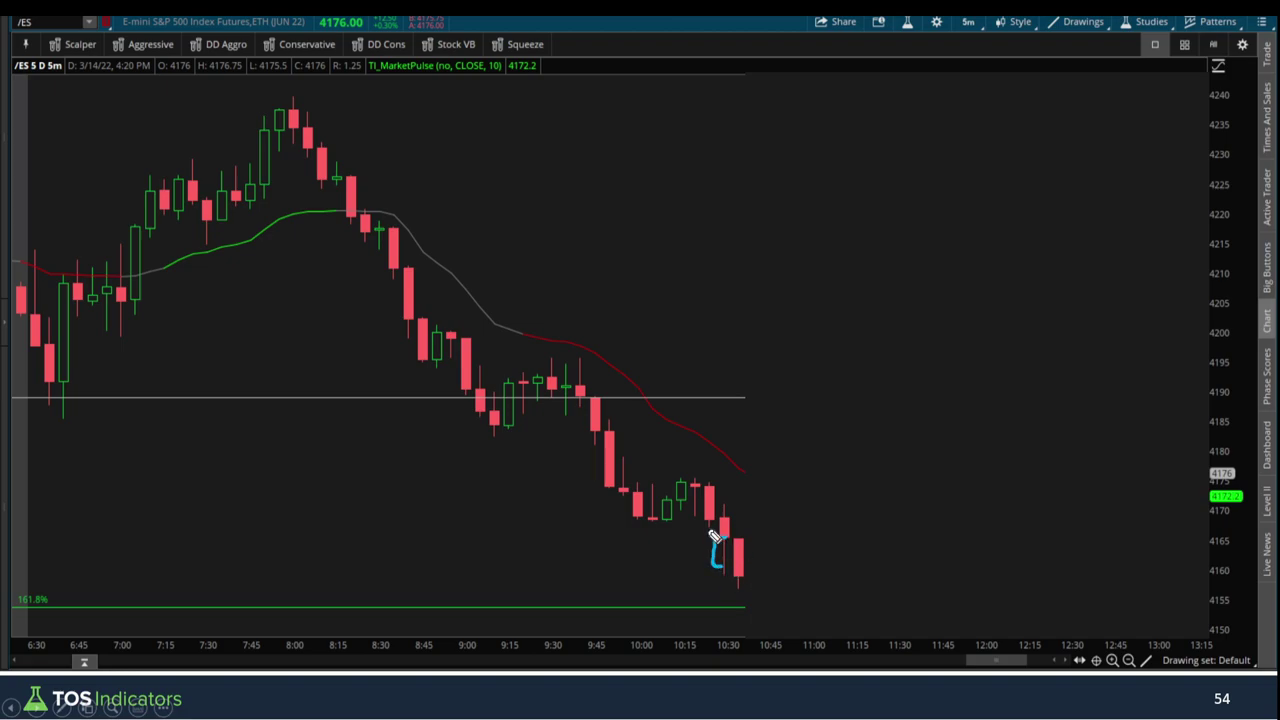
pyautogui.click(750, 582)
pyautogui.moveTo(727, 570); pyautogui.dragTo(749, 589)
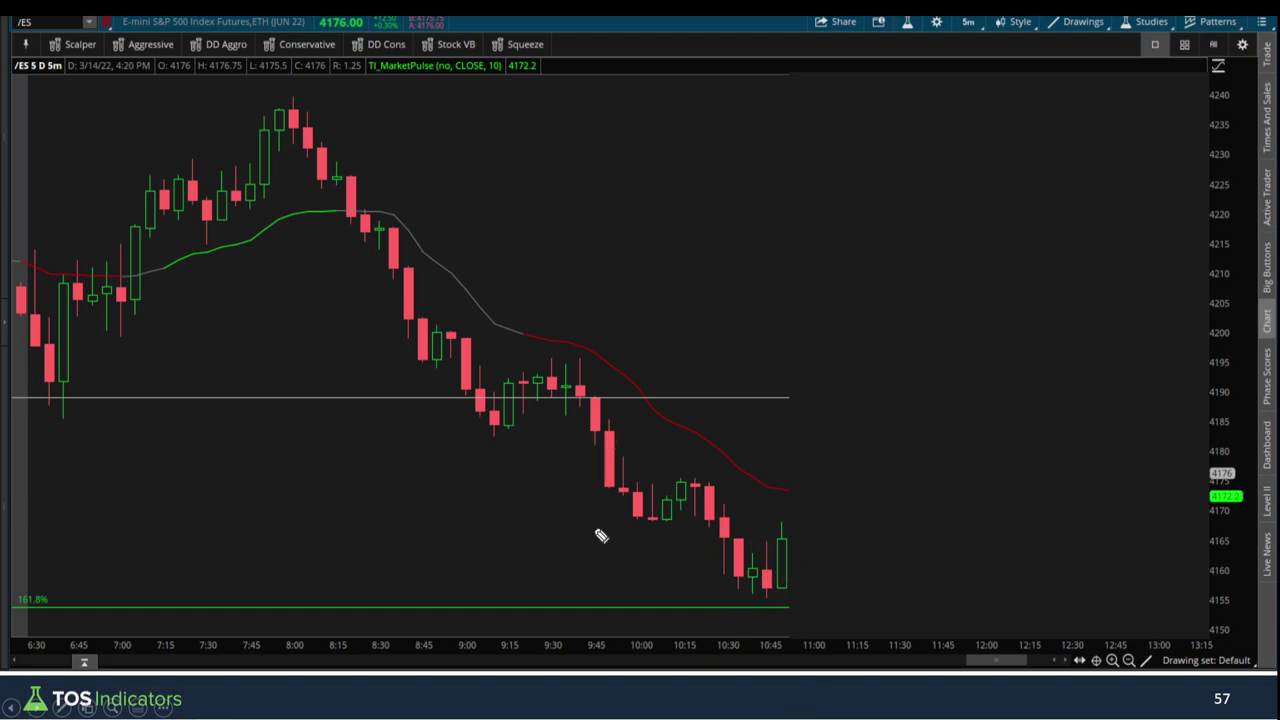
# On slide 57, mark the candles near 9:10, the previous candle's high and low, and the newest green candle's upper wick.
pyautogui.moveTo(488, 460); pyautogui.dragTo(506, 422)
pyautogui.moveTo(764, 537); pyautogui.dragTo(788, 535)
pyautogui.moveTo(753, 600); pyautogui.dragTo(773, 598)
pyautogui.moveTo(788, 536); pyautogui.dragTo(798, 511)
pyautogui.moveTo(770, 525)
pyautogui.mouseDown()
pyautogui.moveTo(796, 524)
pyautogui.moveTo(801, 551)
pyautogui.mouseUp()
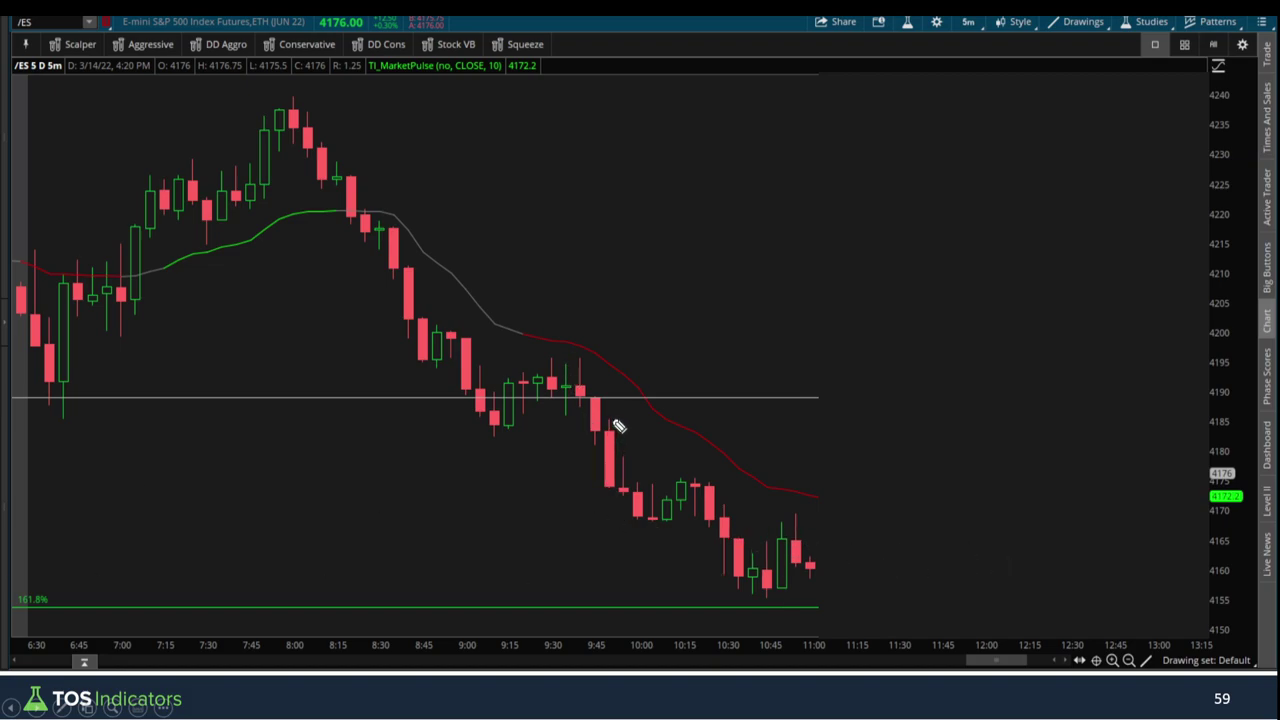
# On slide 59, circle the large red candle near 9:50, mark the latest range with lines along its highs and lows, and erase the ink.
pyautogui.moveTo(618, 426)
pyautogui.mouseDown()
pyautogui.moveTo(592, 445)
pyautogui.moveTo(643, 462)
pyautogui.moveTo(640, 442)
pyautogui.mouseUp()
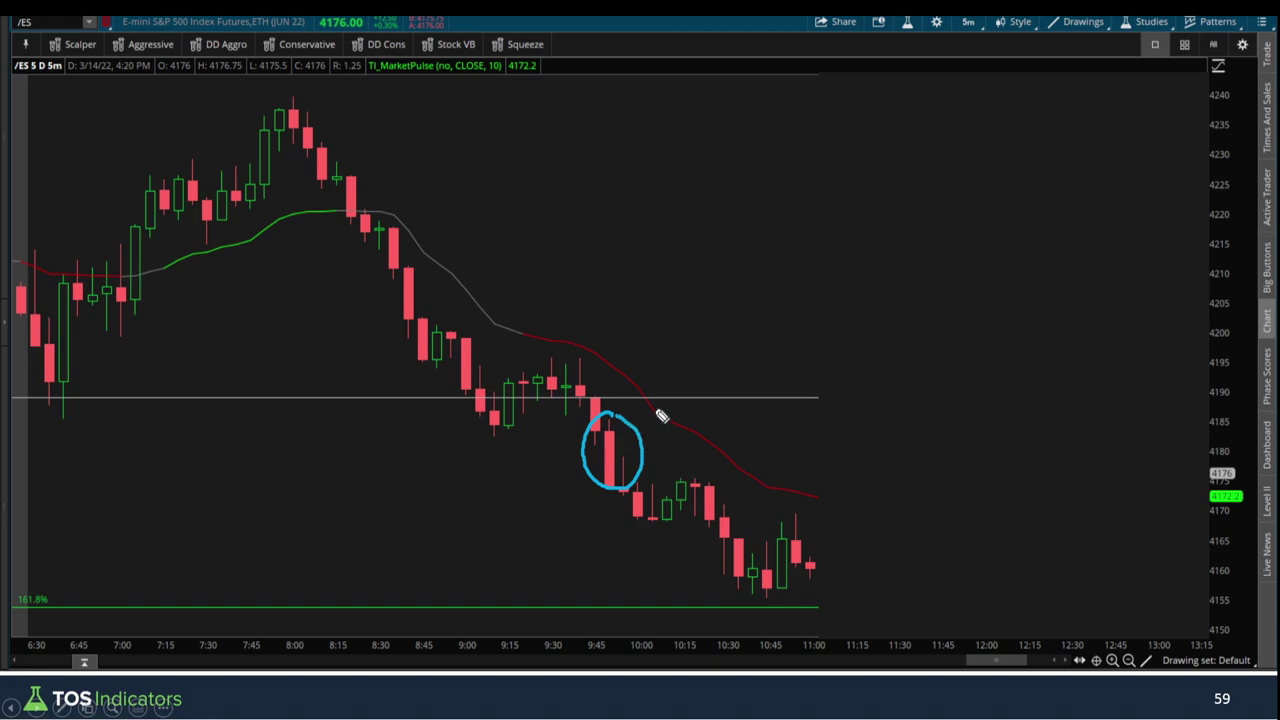
pyautogui.press('e')
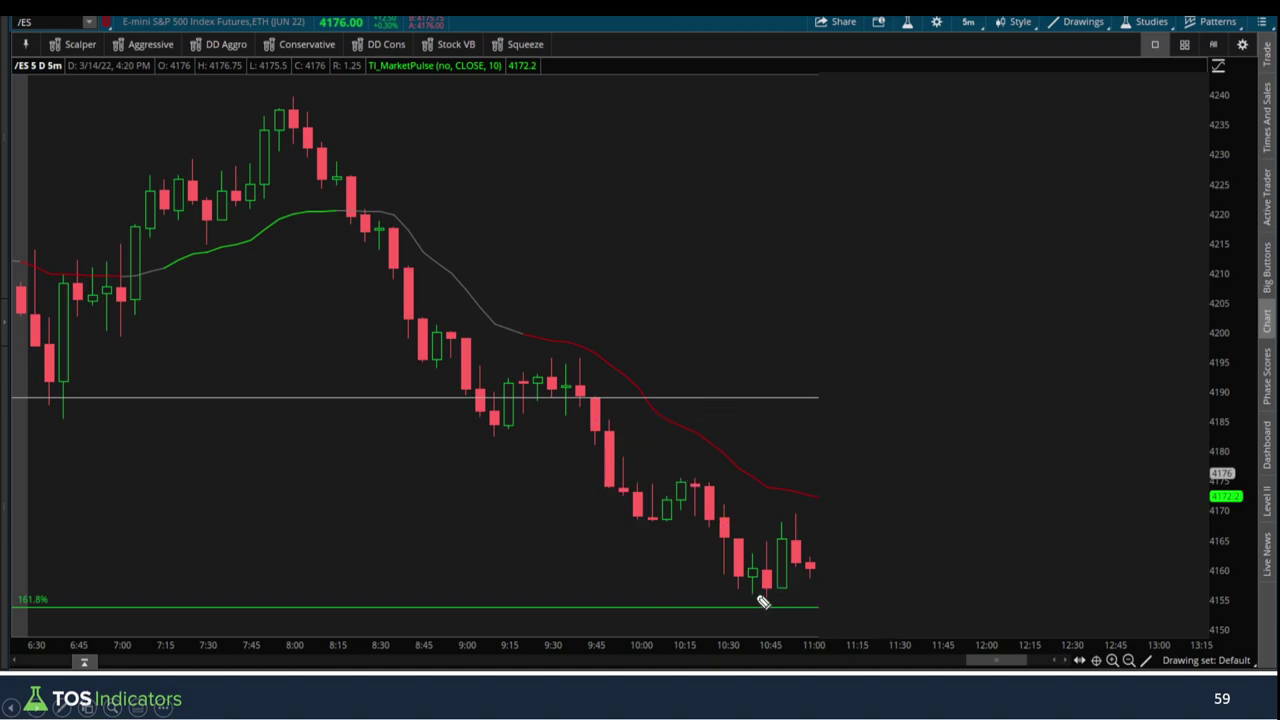
pyautogui.moveTo(706, 527)
pyautogui.mouseDown()
pyautogui.moveTo(726, 552)
pyautogui.moveTo(773, 547)
pyautogui.mouseUp()
pyautogui.press('e')
pyautogui.moveTo(710, 511); pyautogui.dragTo(808, 513)
pyautogui.moveTo(710, 591); pyautogui.dragTo(860, 591)
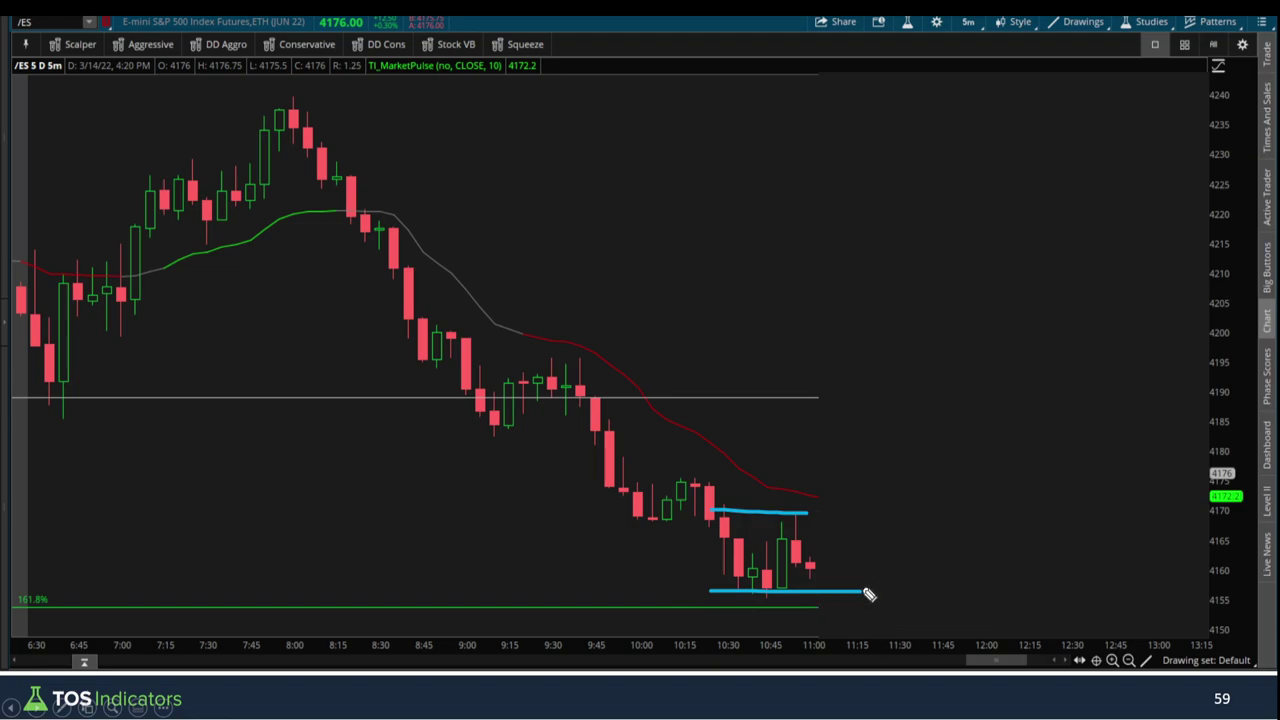
pyautogui.press('e')
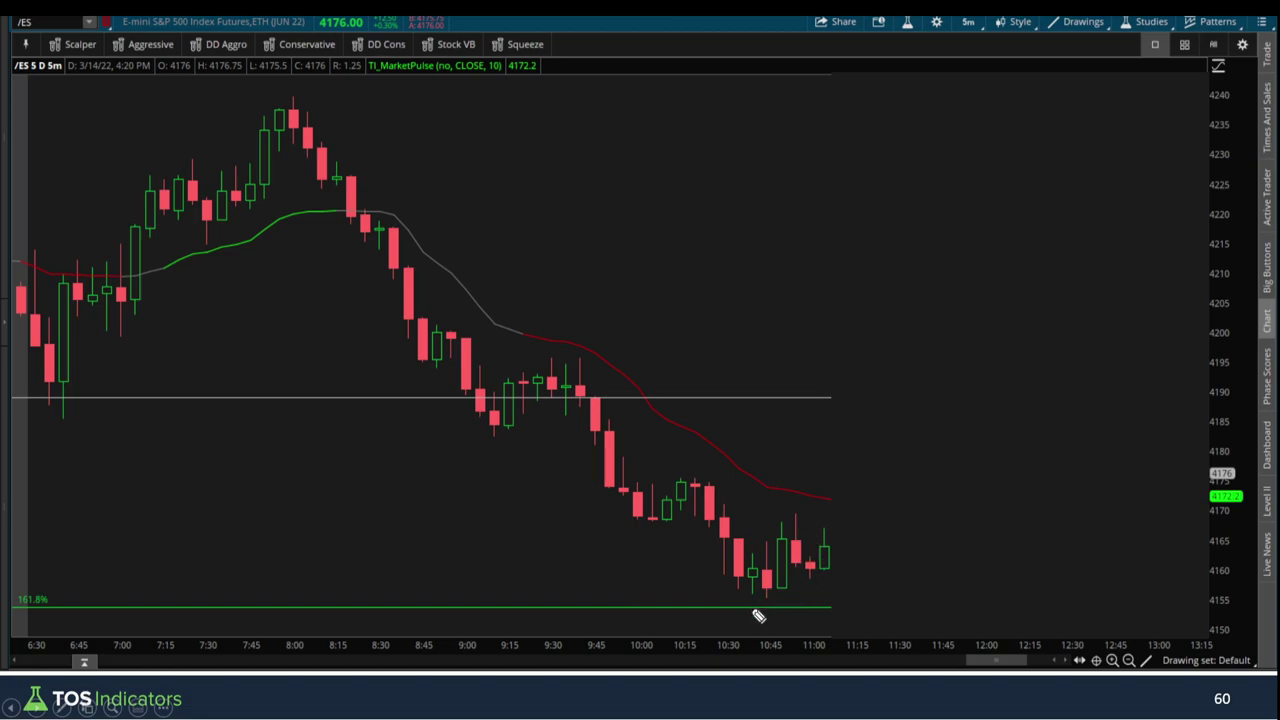
# On slide 60, draw a rising line under the recent lows and a line across the recent highs, and erase the ink.
pyautogui.moveTo(754, 597); pyautogui.dragTo(815, 580)
pyautogui.moveTo(764, 537); pyautogui.dragTo(828, 531)
pyautogui.press('e')
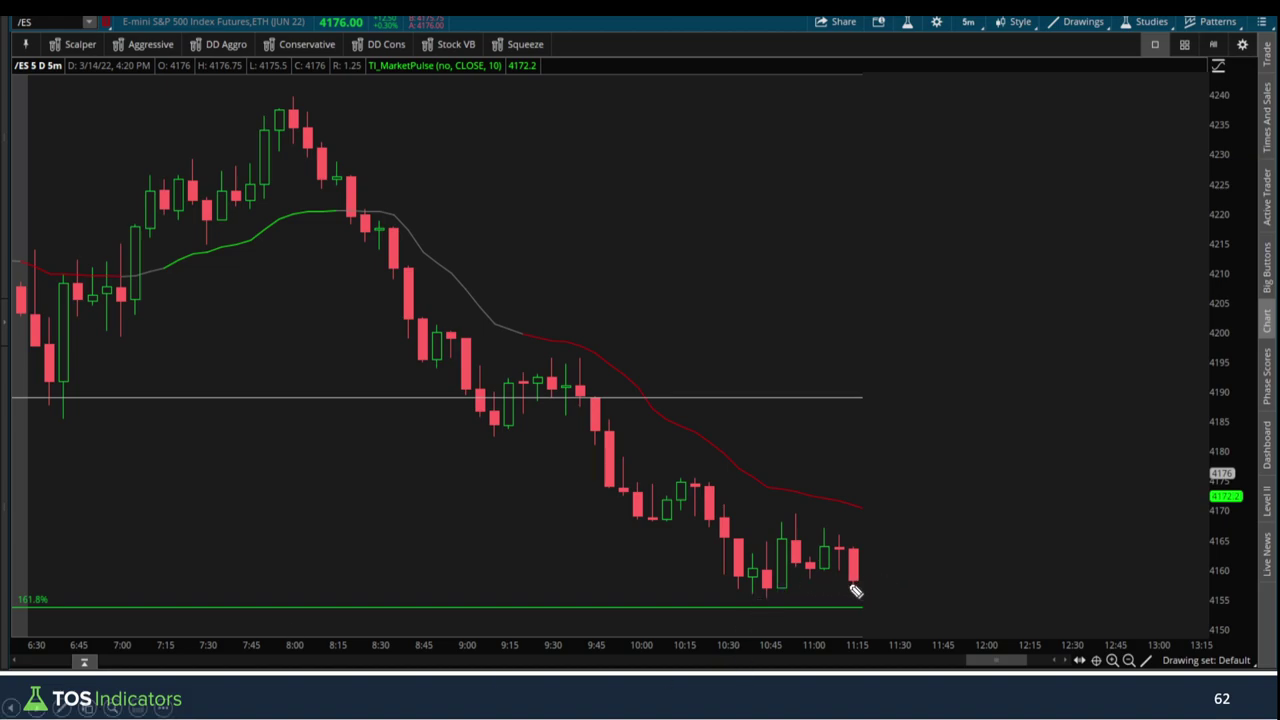
# Mark and clear the recent lows on slide 62, advance, underline the range lows, and mark the 161.8% line and the bounce from it.
pyautogui.moveTo(824, 571); pyautogui.dragTo(850, 570)
pyautogui.press('Delete')
pyautogui.press('Right')
pyautogui.moveTo(737, 598); pyautogui.dragTo(877, 596)
pyautogui.moveTo(33, 610); pyautogui.dragTo(58, 608)
pyautogui.moveTo(861, 609)
pyautogui.mouseDown()
pyautogui.moveTo(889, 613)
pyautogui.moveTo(891, 566)
pyautogui.mouseUp()
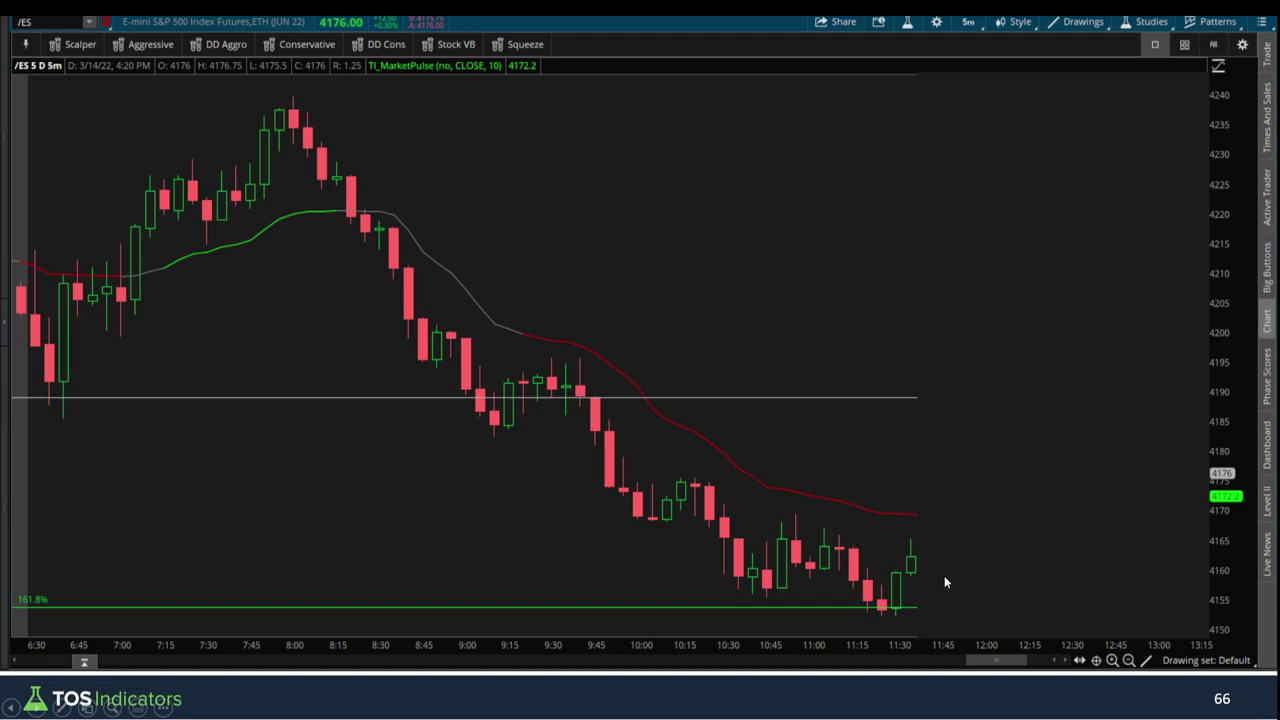
# Draw a line across the range highs, then mark the trading range's upper and lower boundaries on slide 70.
pyautogui.moveTo(742, 533); pyautogui.dragTo(975, 522)
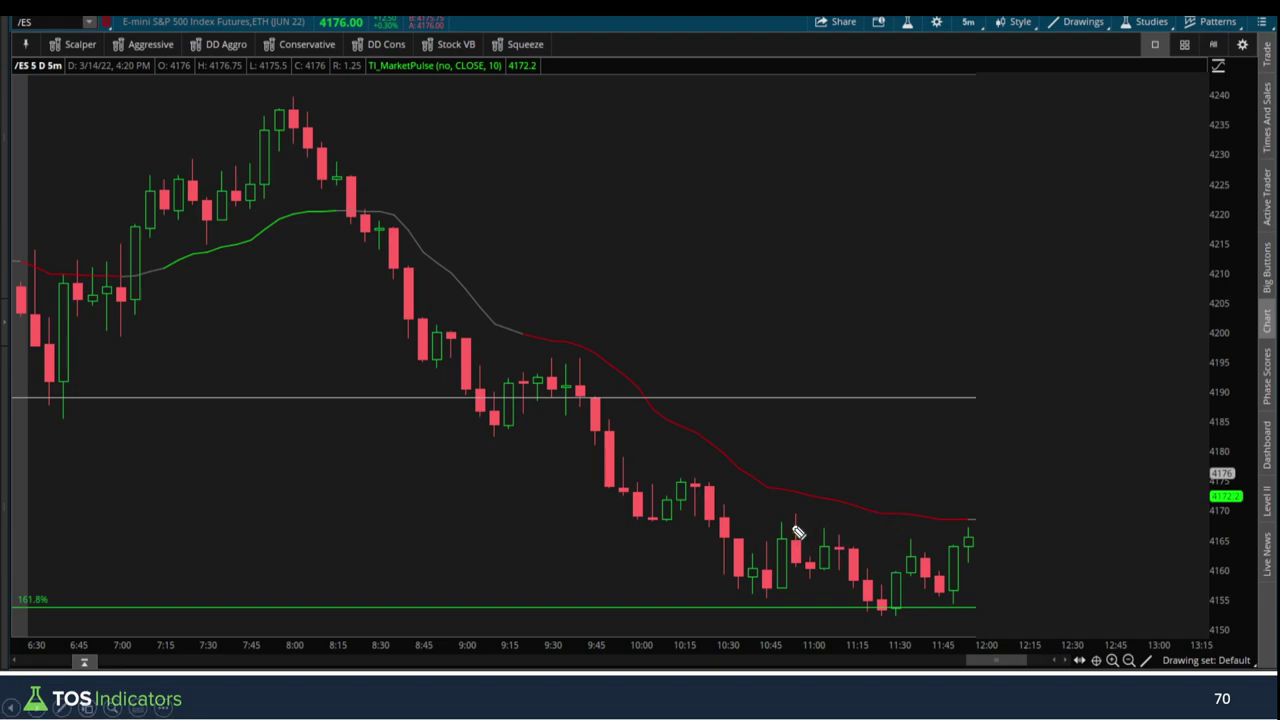
pyautogui.moveTo(748, 521); pyautogui.dragTo(968, 526)
pyautogui.moveTo(726, 612); pyautogui.dragTo(974, 614)
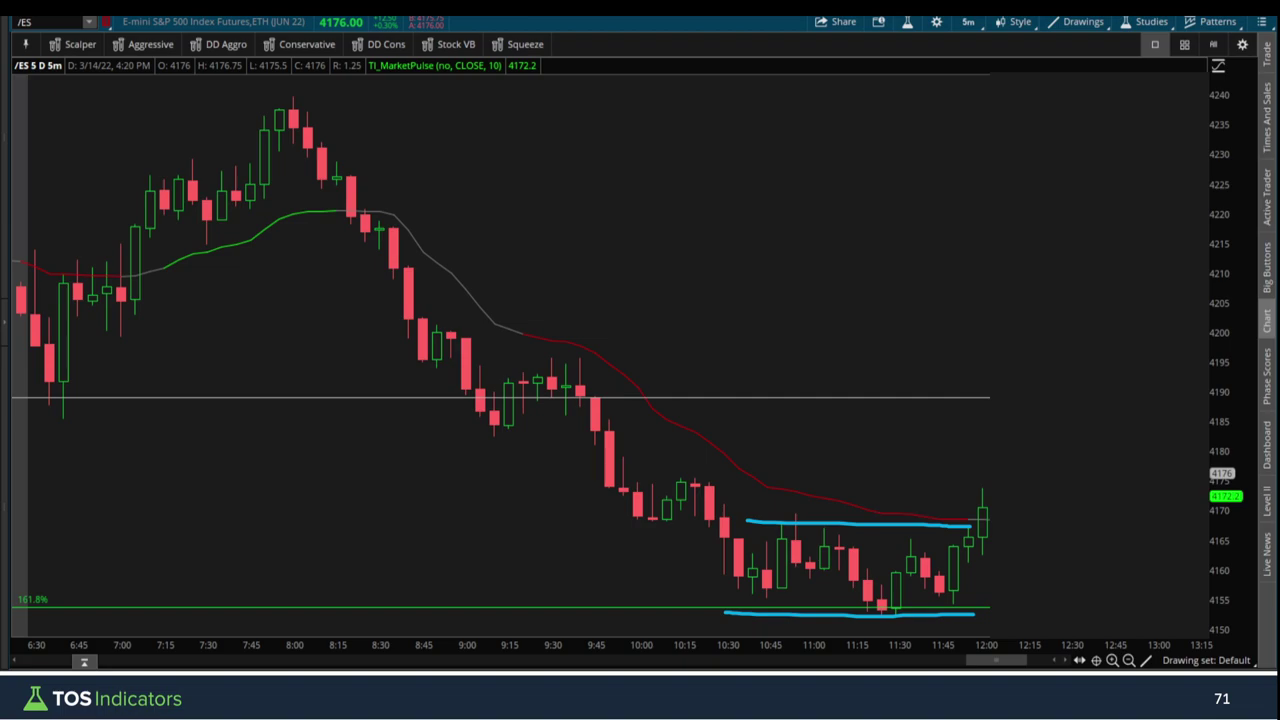
# On slide 71, mark the breakout candle near 12:00 with short strokes at its high and low, and erase the ink.
pyautogui.moveTo(968, 506); pyautogui.dragTo(982, 492)
pyautogui.moveTo(989, 538); pyautogui.dragTo(995, 555)
pyautogui.moveTo(88, 708)
pyautogui.press('e')
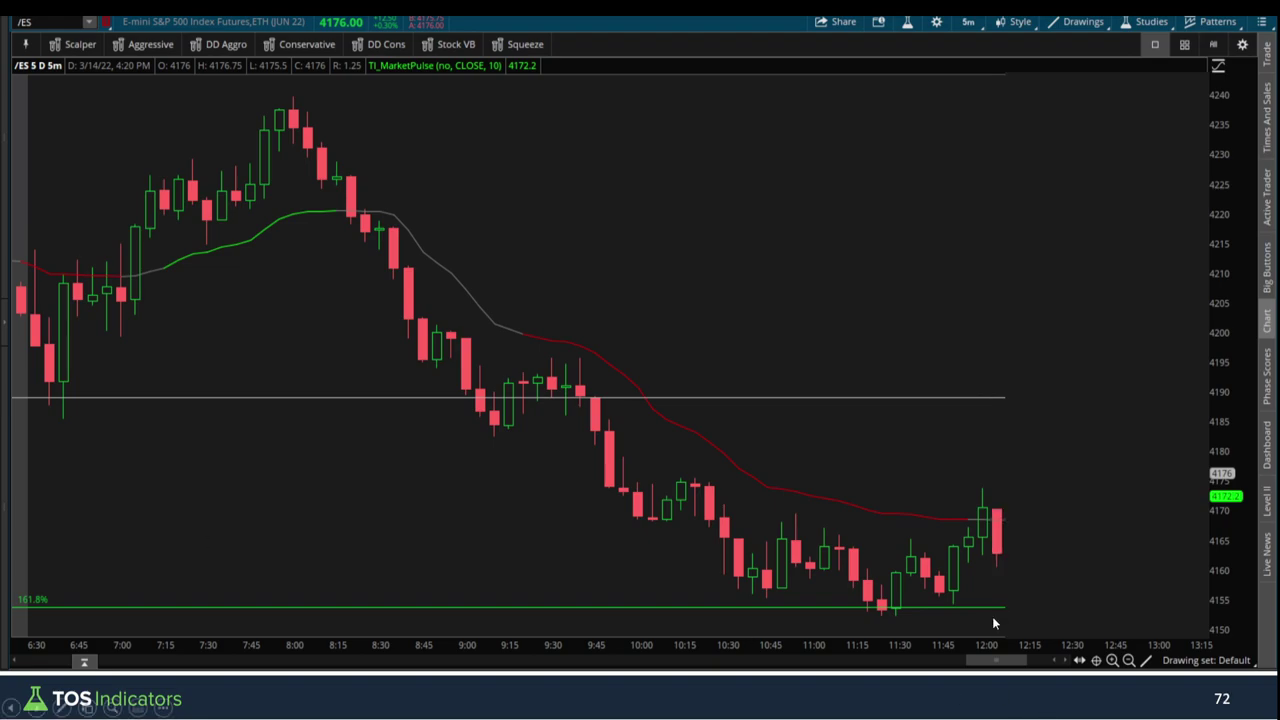
# On slide 72, draw lines across the recent highs near 4175 and along the range lows near 4155, and put the pen away.
pyautogui.click(988, 556)
pyautogui.press('Escape')
pyautogui.moveTo(672, 483); pyautogui.dragTo(1004, 483)
pyautogui.moveTo(698, 600); pyautogui.dragTo(1074, 599)
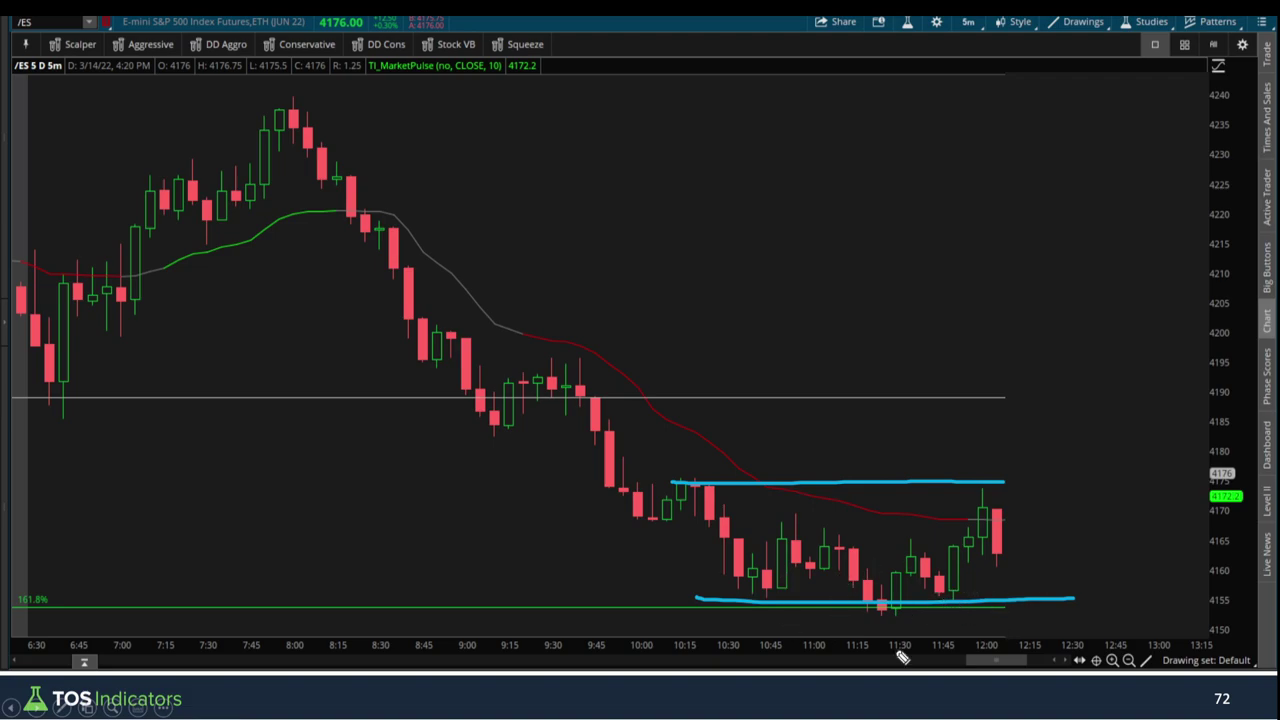
pyautogui.press('Escape')
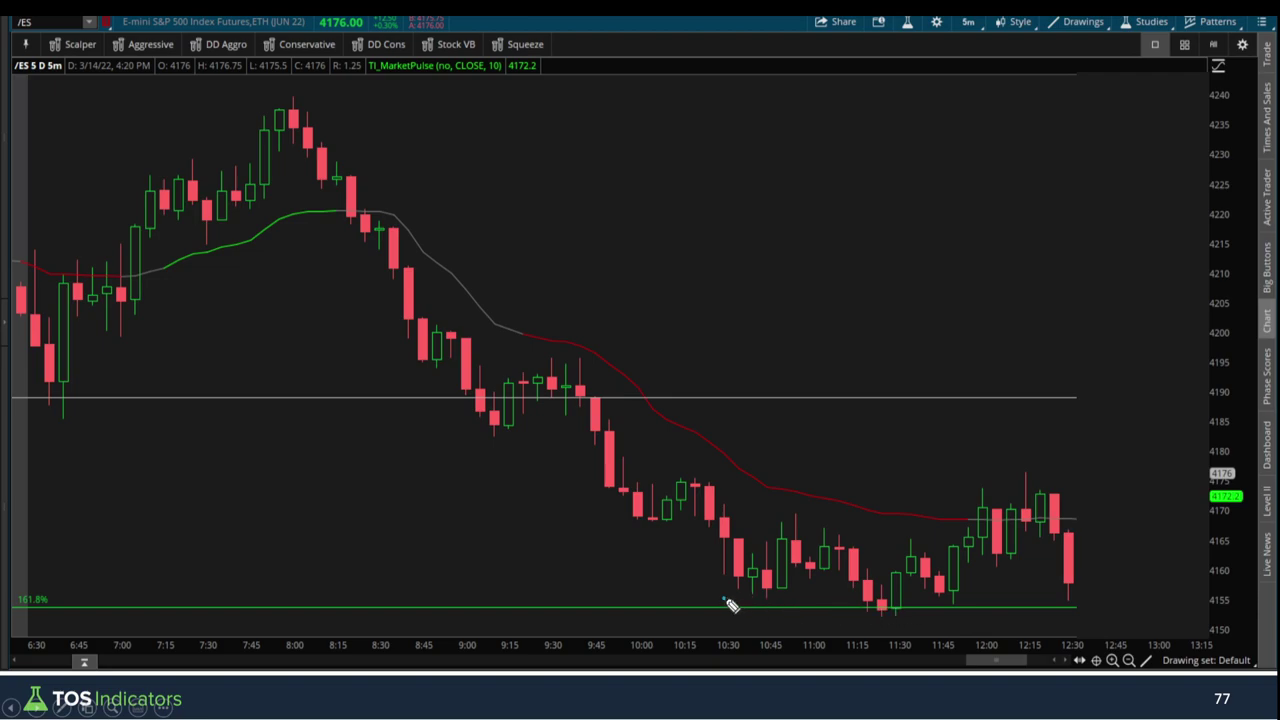
# On slide 77, draw a line along the range lows near the 161.8% level from about 10:30 to 12:30, and put the pen away.
pyautogui.moveTo(726, 600); pyautogui.dragTo(1082, 610)
pyautogui.press('Escape')
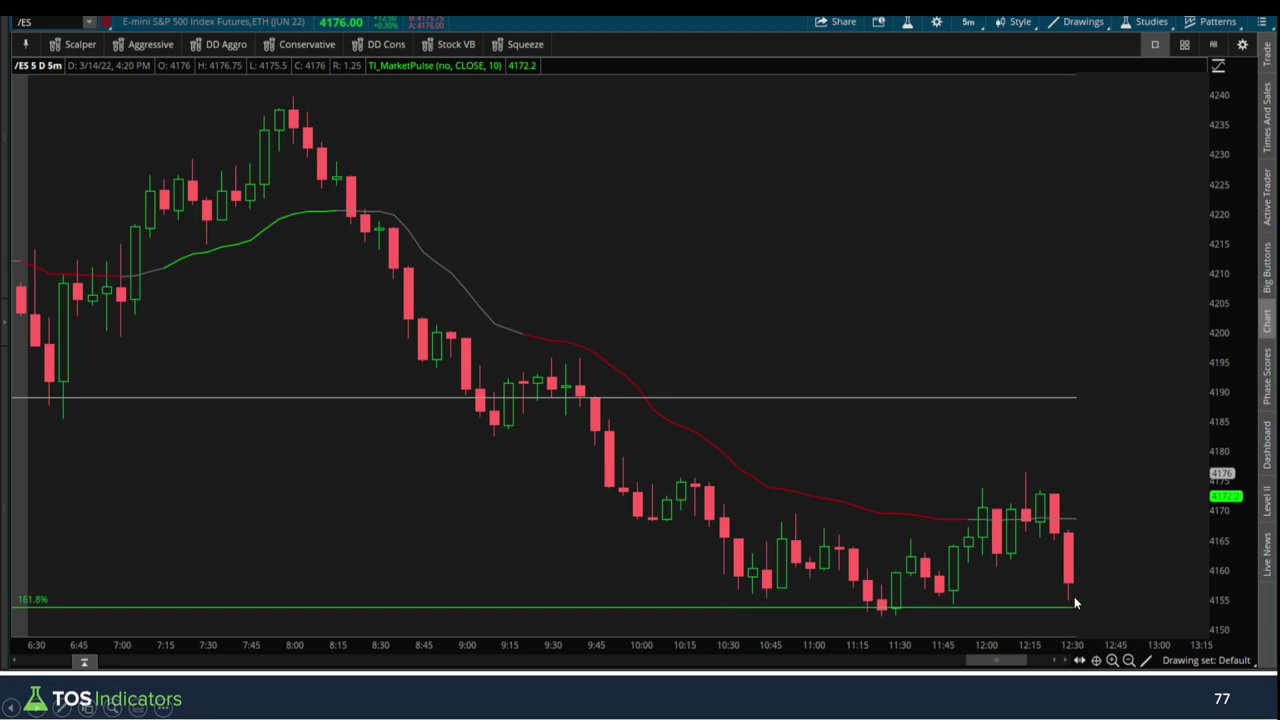
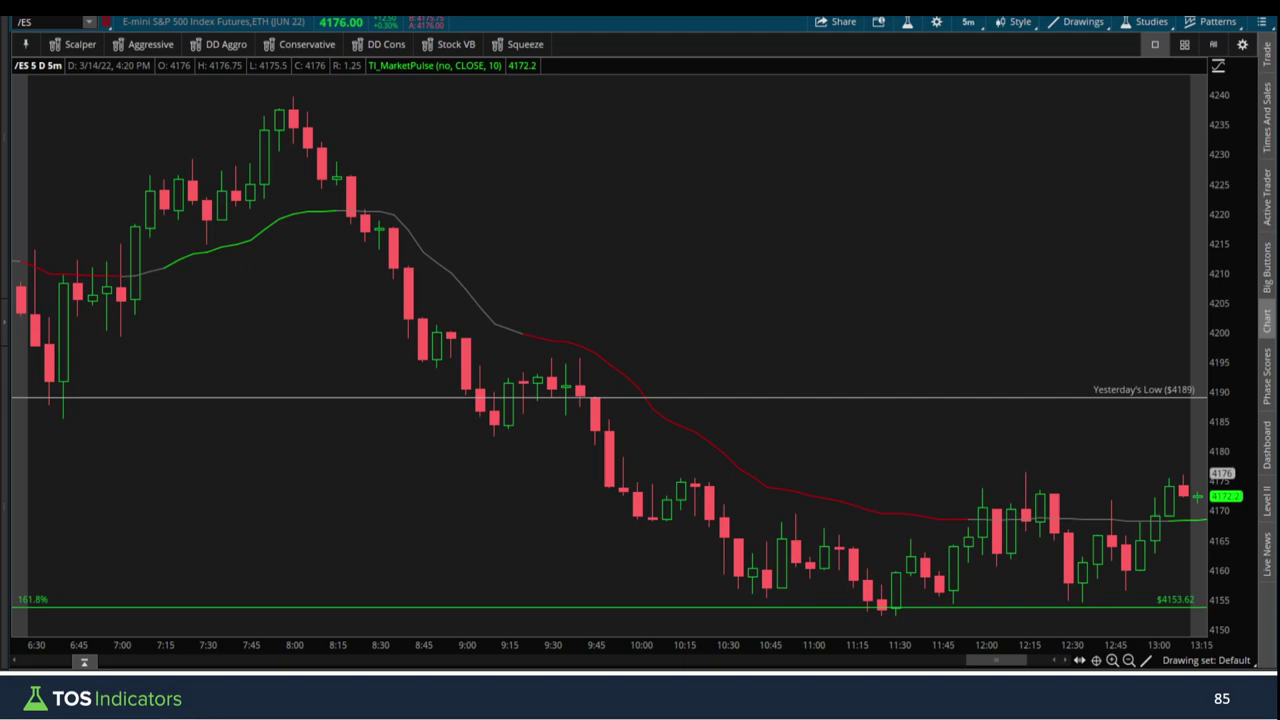
# Show the price action statement on slide 86 and return to the full-session chart on slide 85.
pyautogui.press('Right')
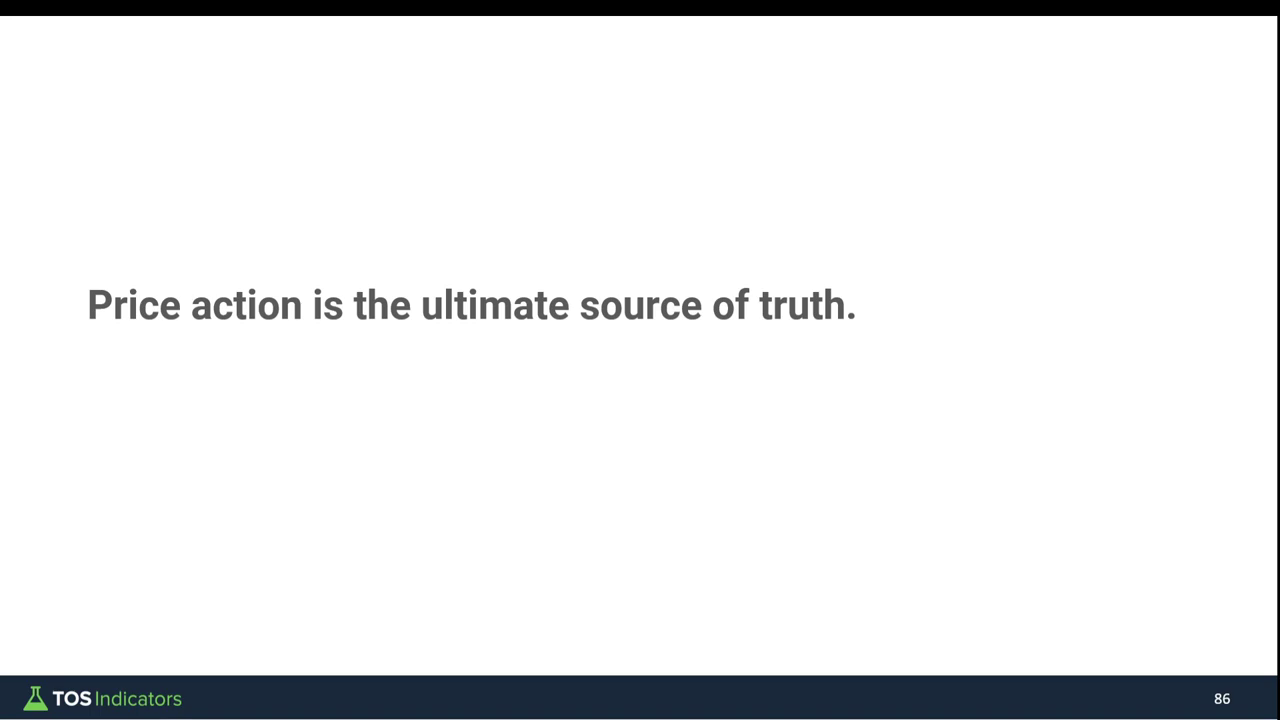
pyautogui.press('Left')
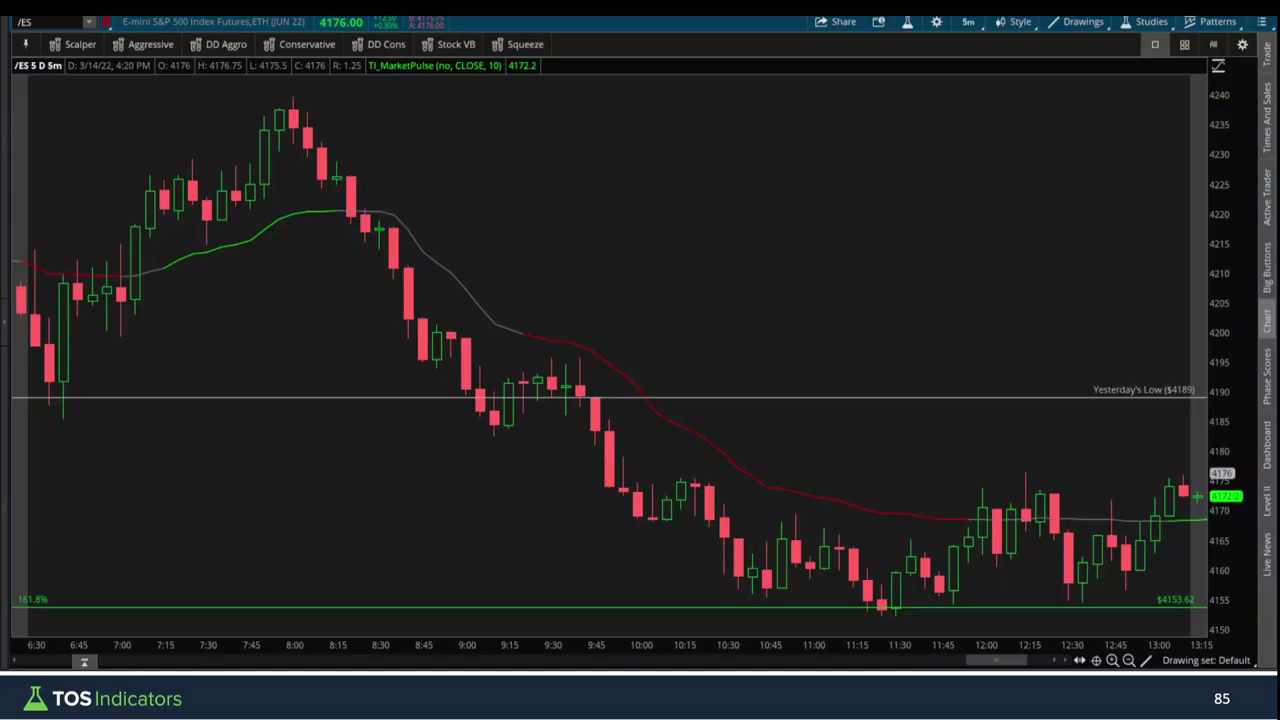